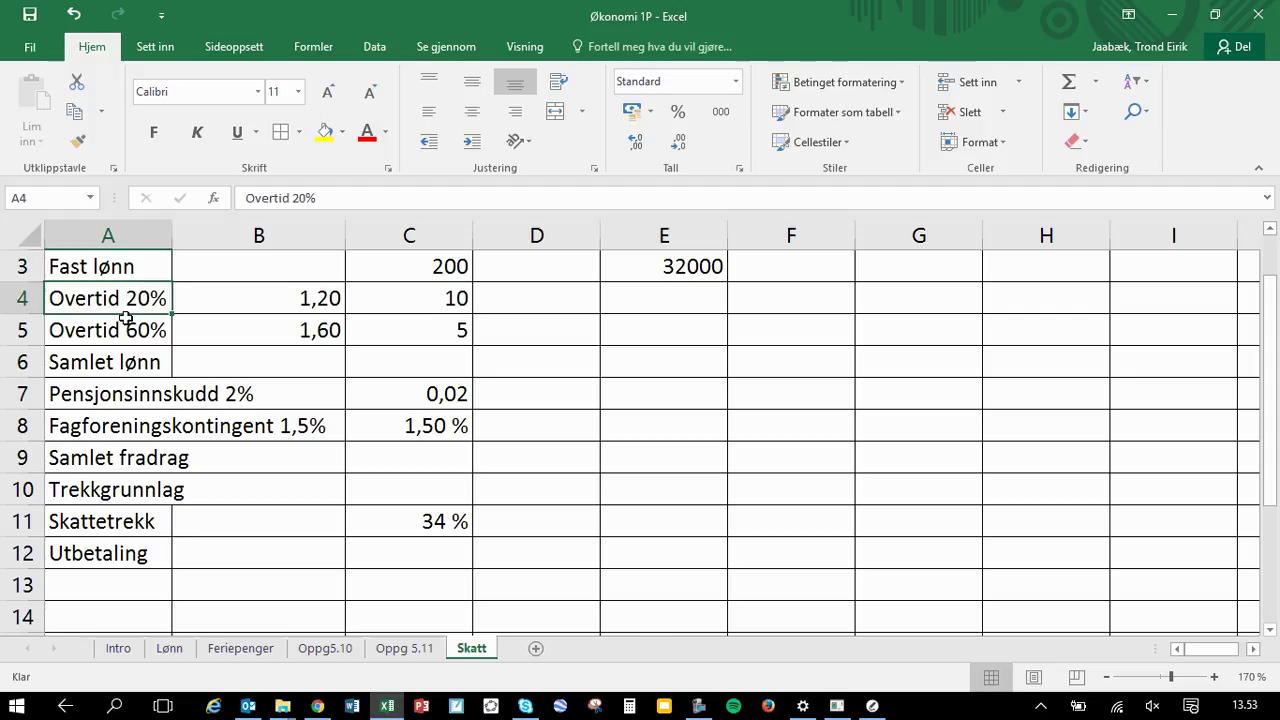
click(128, 358)
click(128, 400)
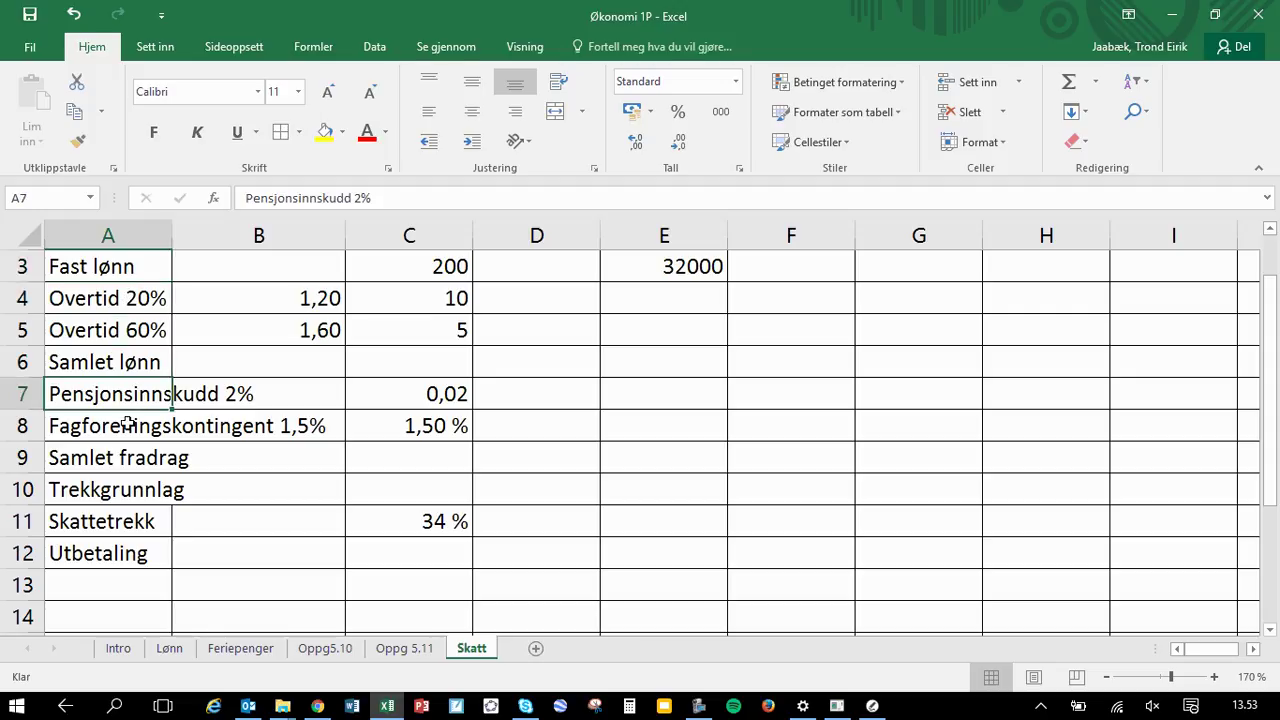
scroll(510, 479, up, 1)
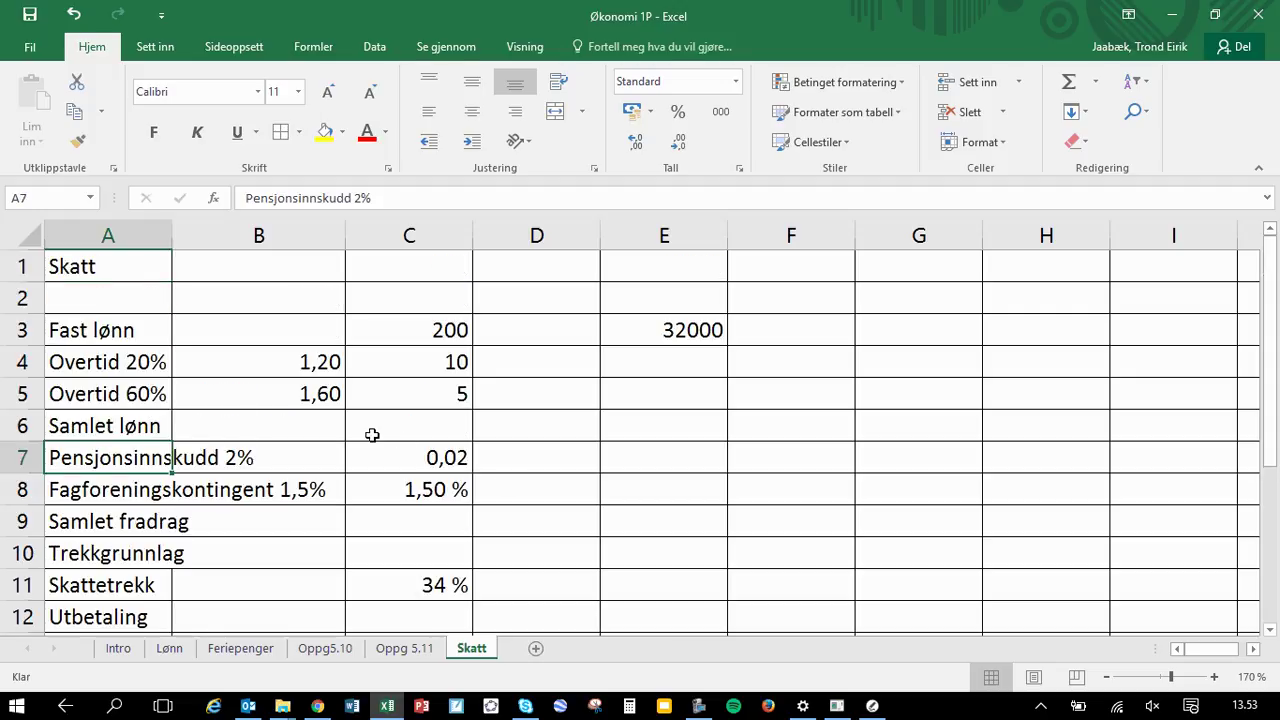
click(458, 581)
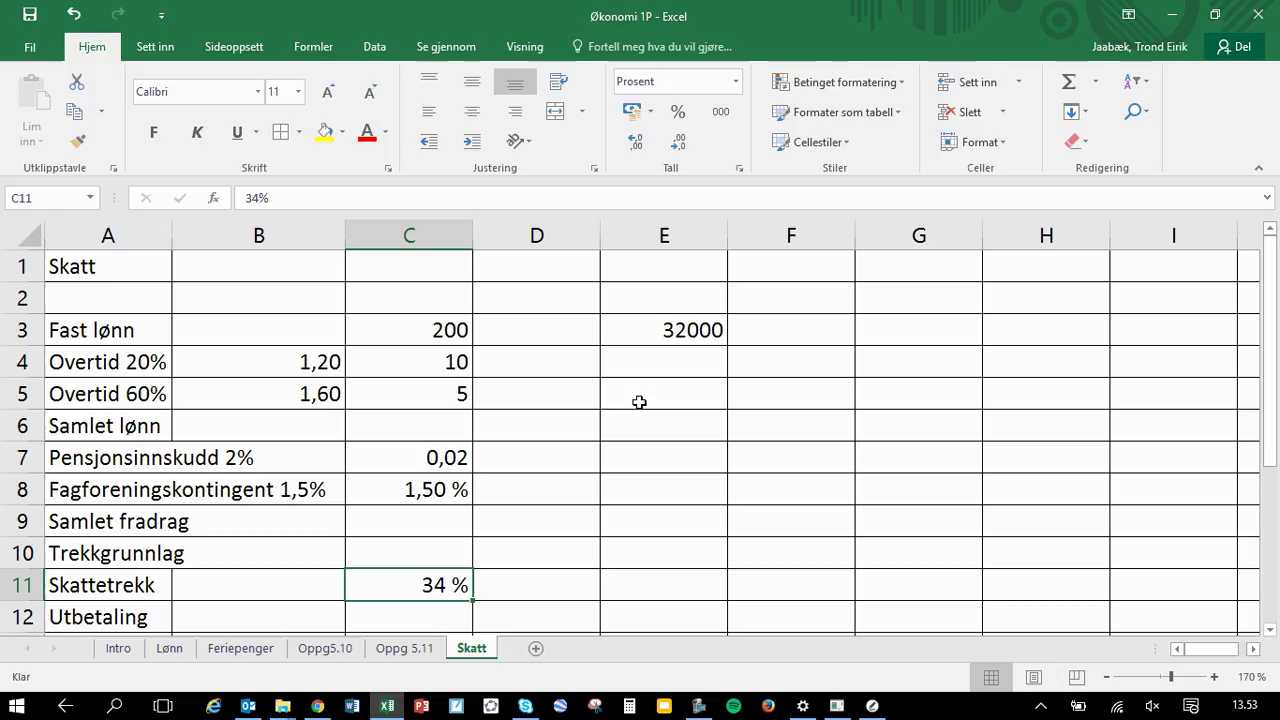
Calculate the 20% overtime pay in E4 with the formula =C3*B4*C4
click(698, 353)
text(=)
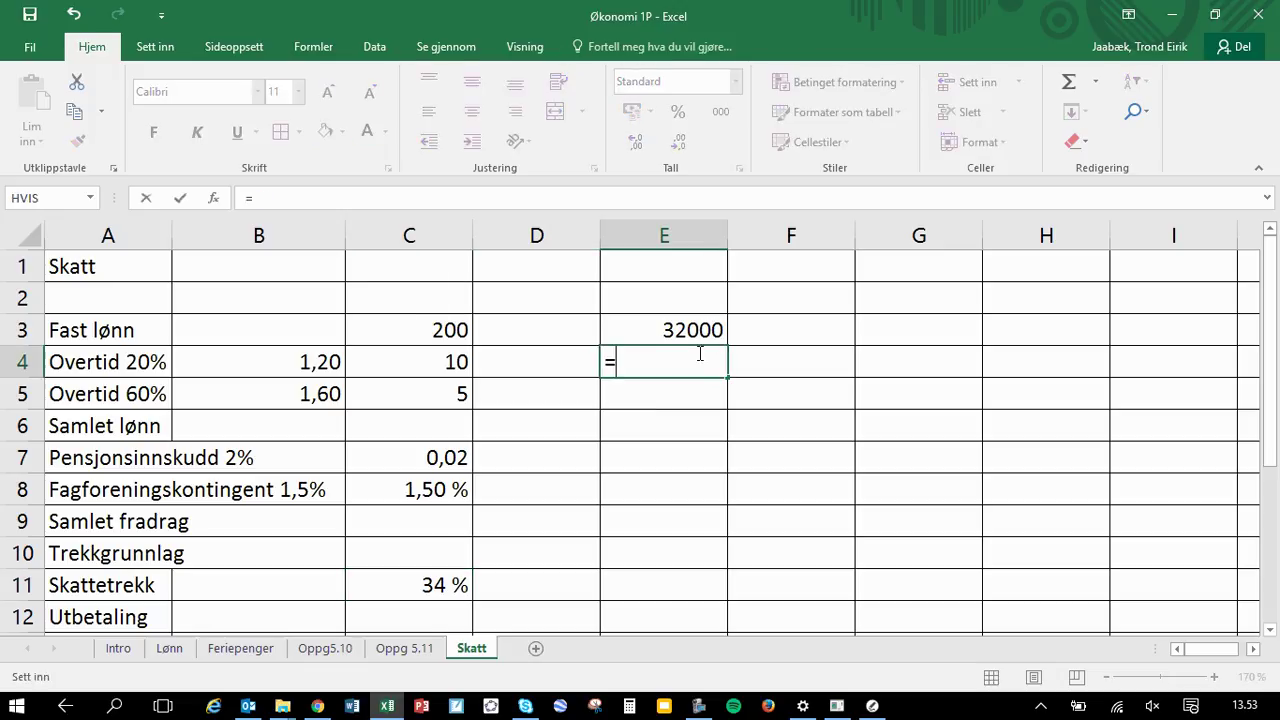
click(421, 329)
text(*)
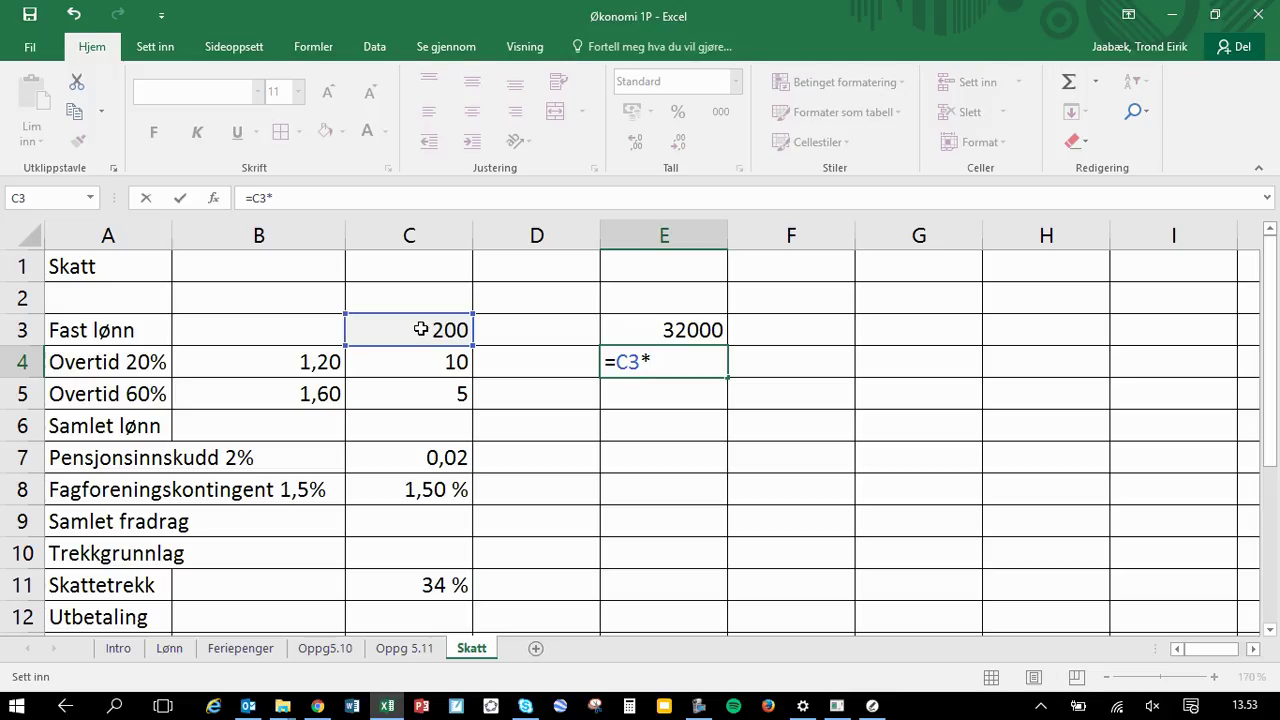
click(322, 361)
text(*)
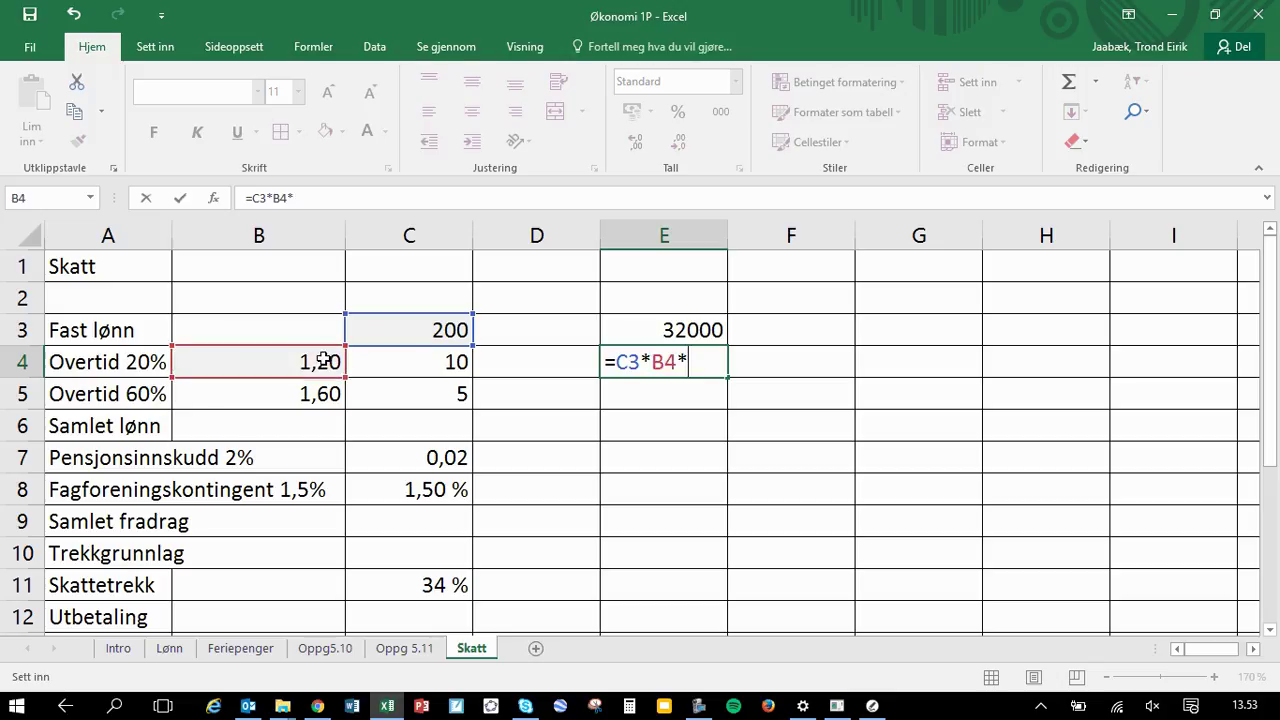
click(410, 366)
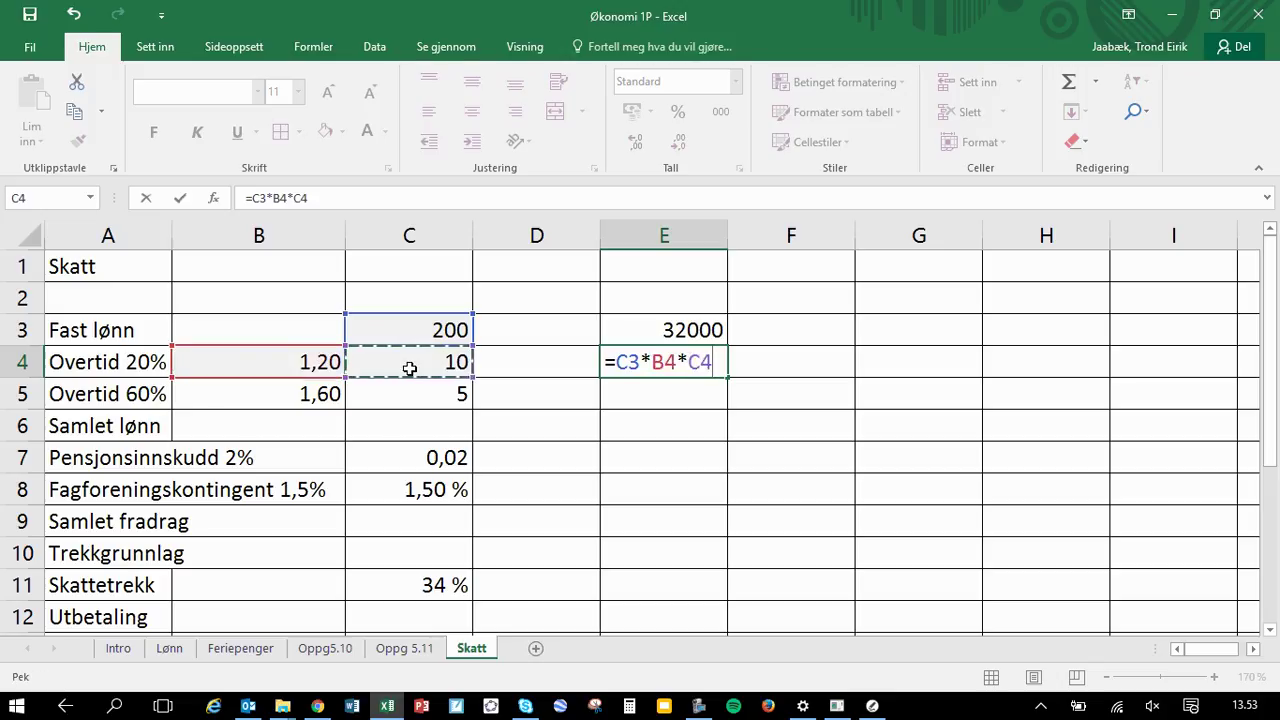
key(Return)
Calculate the 60% overtime pay in E5 with the formula =C3*B5*C5
text(=)
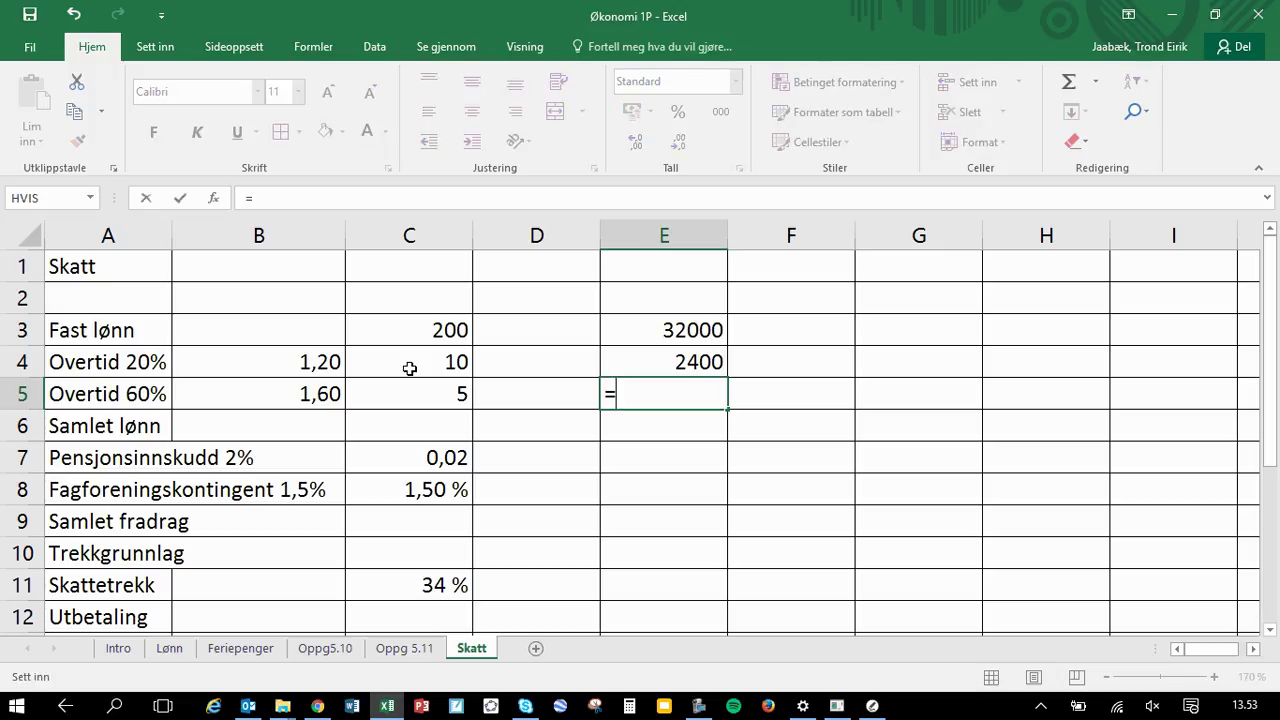
click(447, 329)
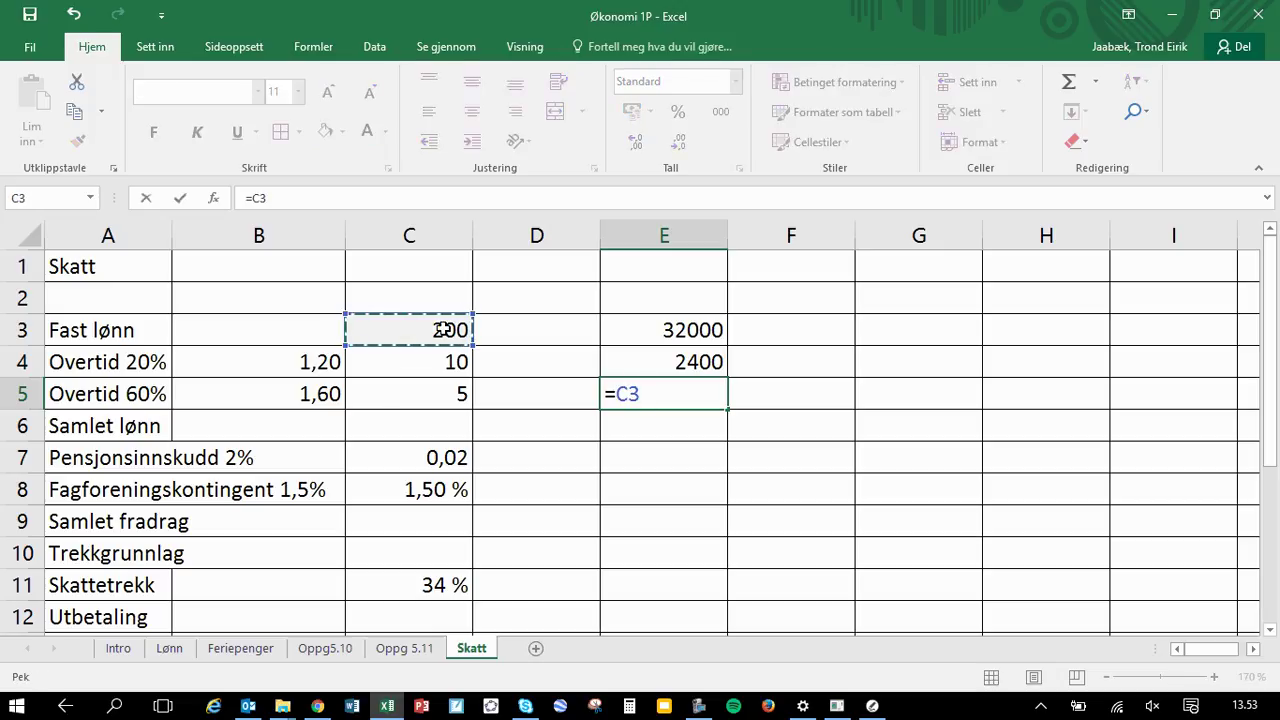
text(*)
click(325, 392)
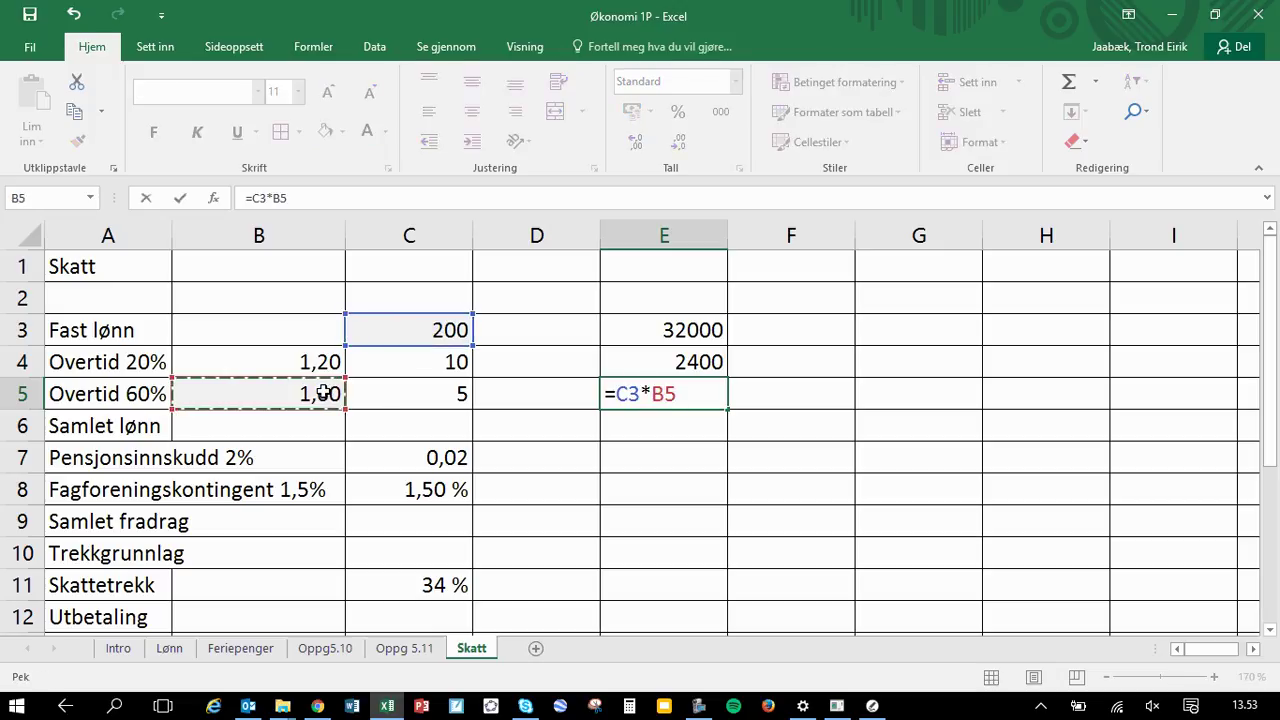
text(*)
click(425, 400)
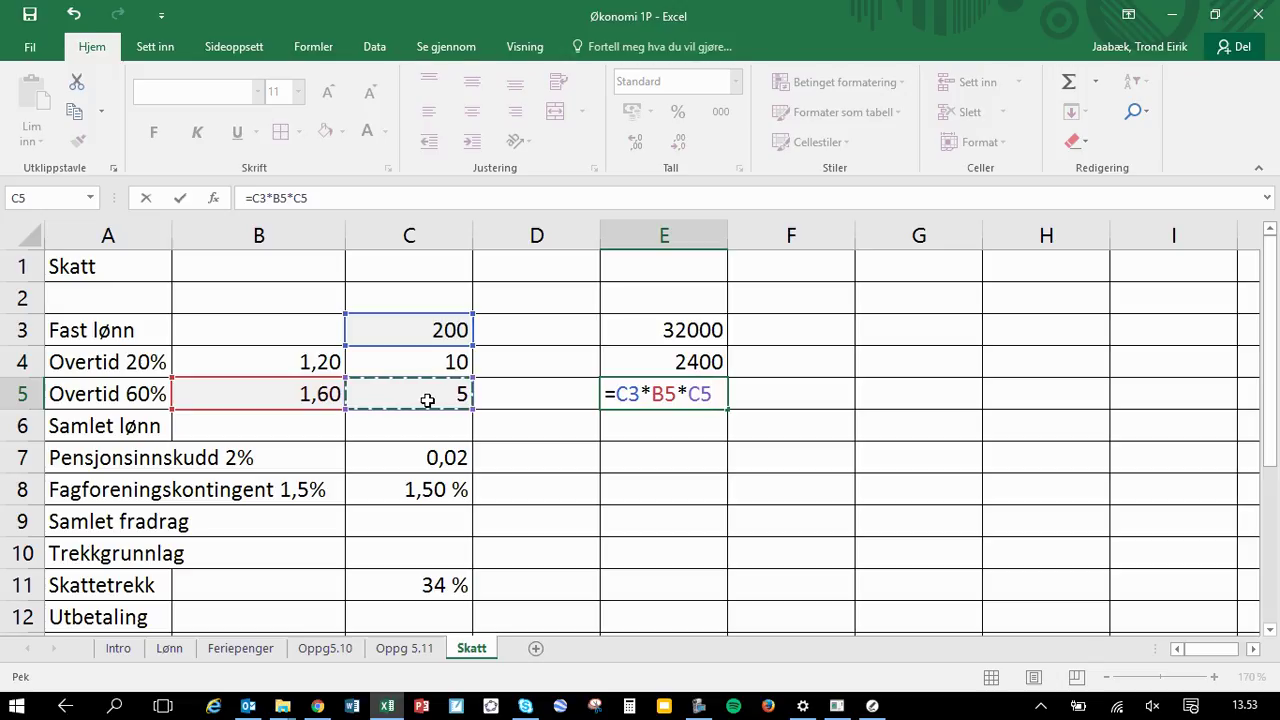
key(Return)
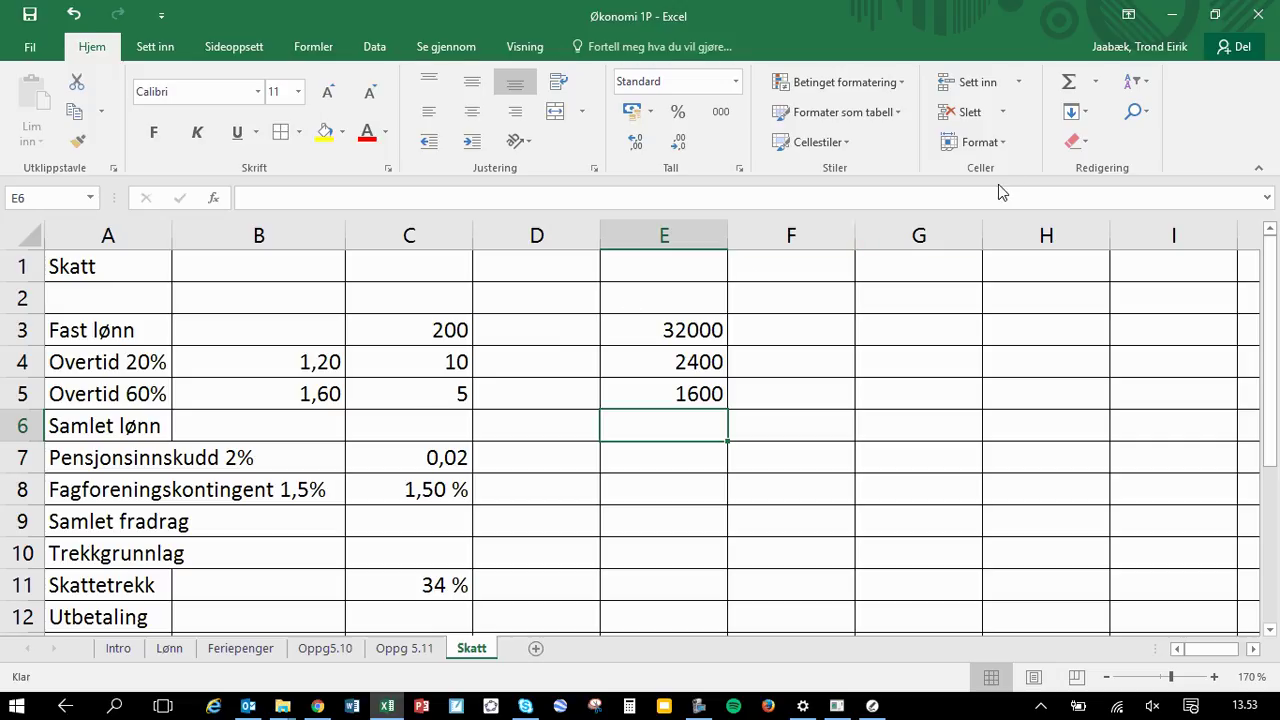
Total the pay amounts E3:E5 in the Samlet lønn cell E6 with the sum function
click(1070, 88)
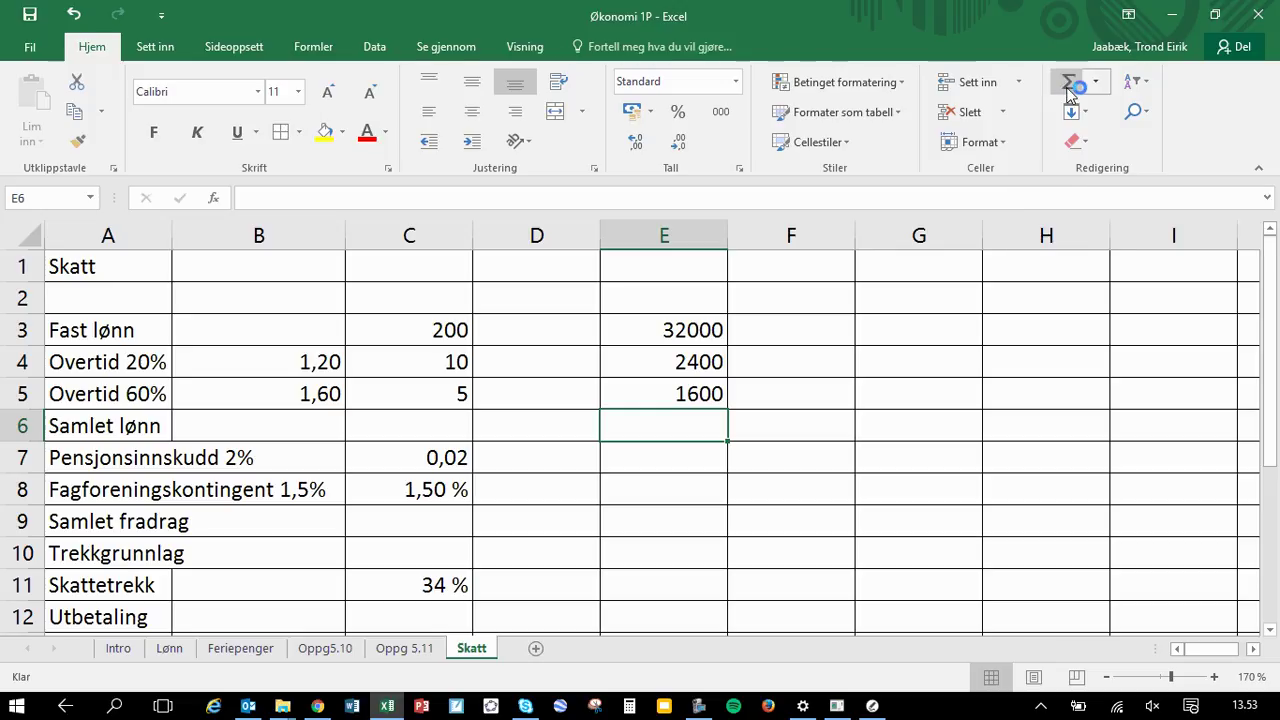
click(1068, 88)
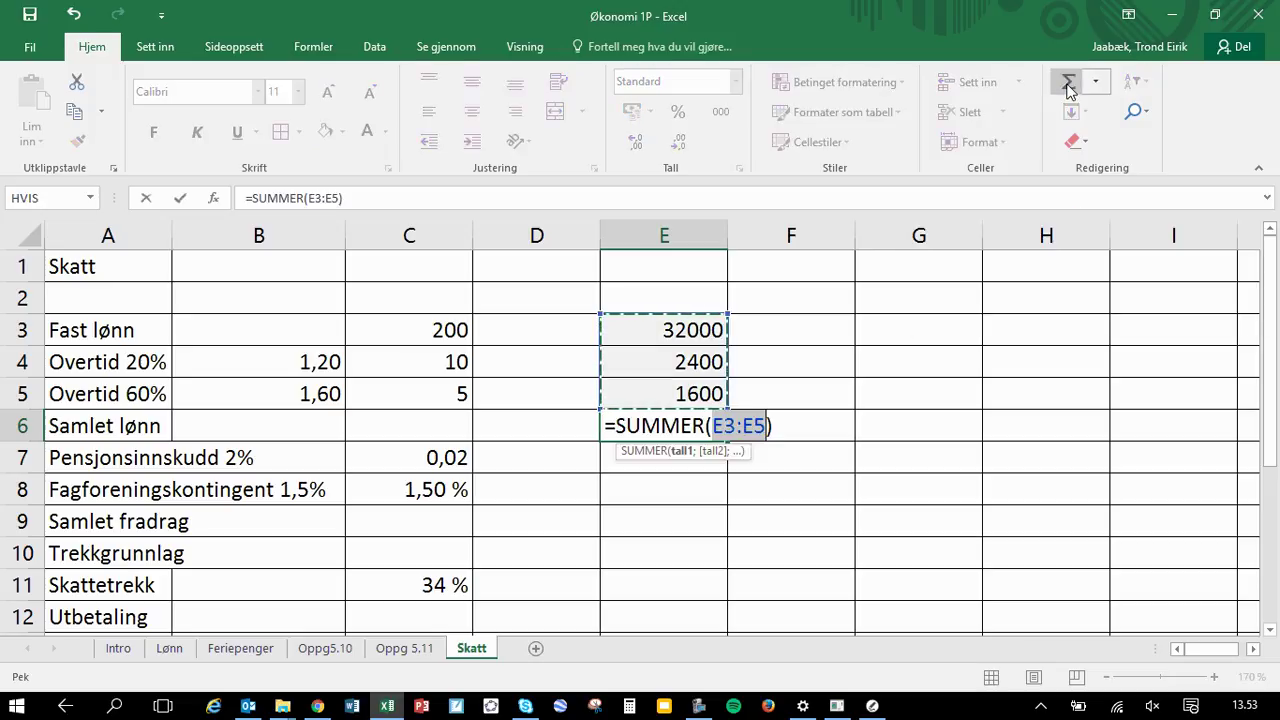
key(Return)
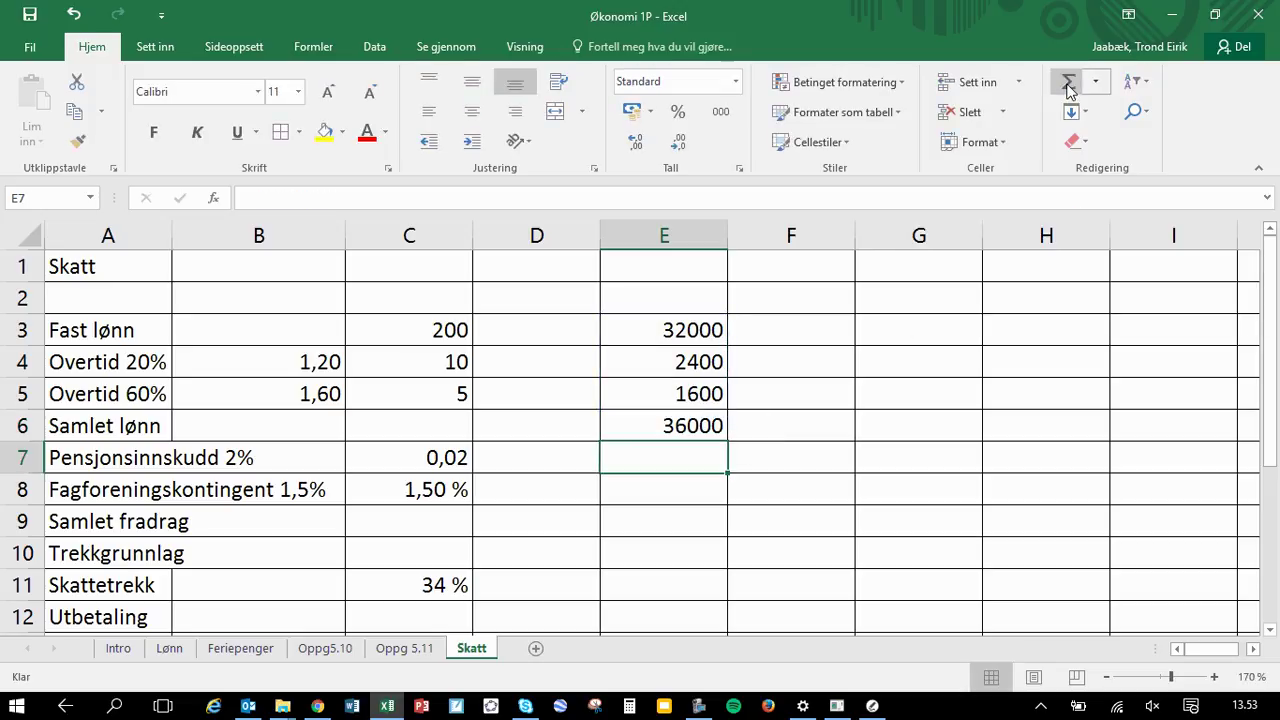
click(688, 421)
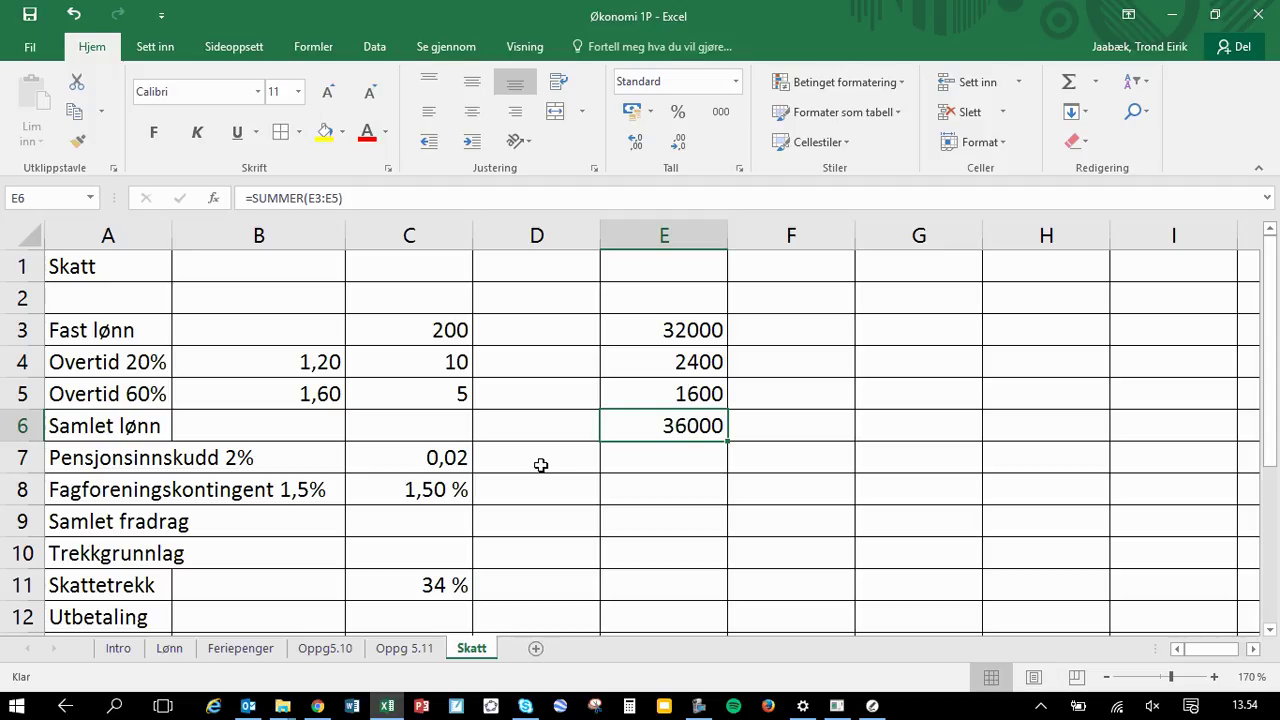
Enter 32000 in D7 as the base amount for the Pensjonsinnskudd 2% row
scroll(281, 469, down, 1)
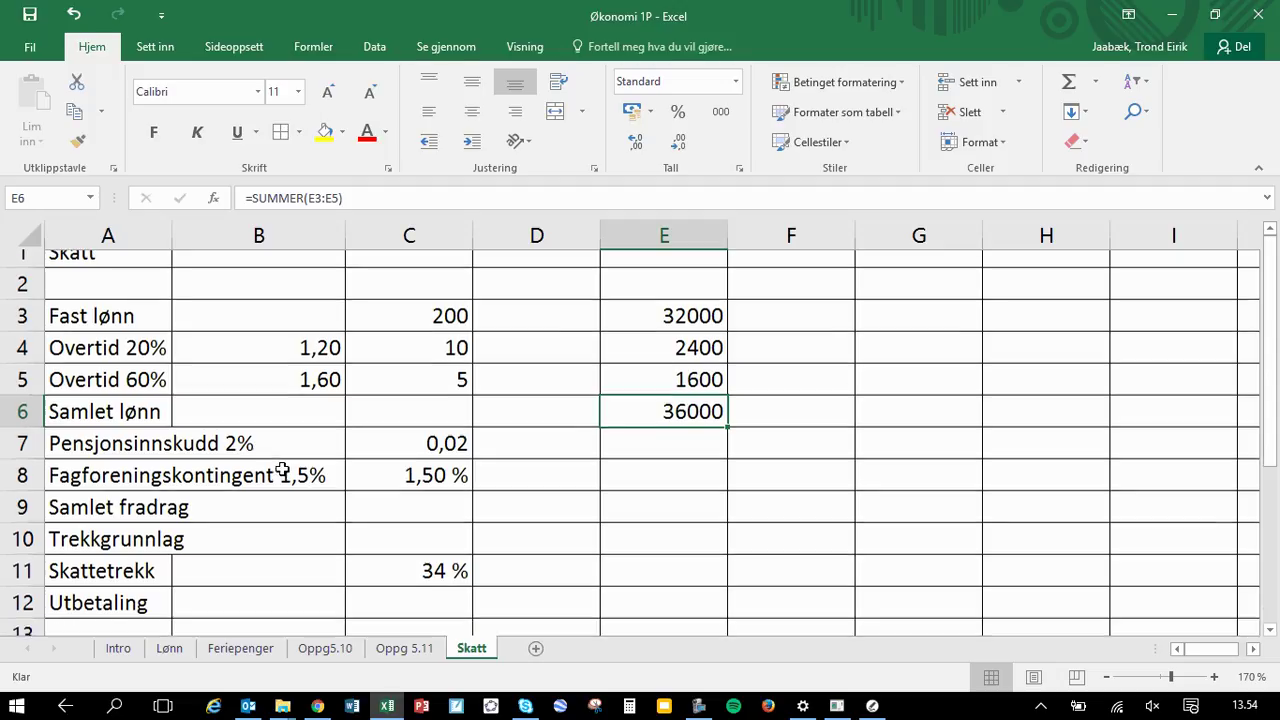
scroll(300, 466, up, 1)
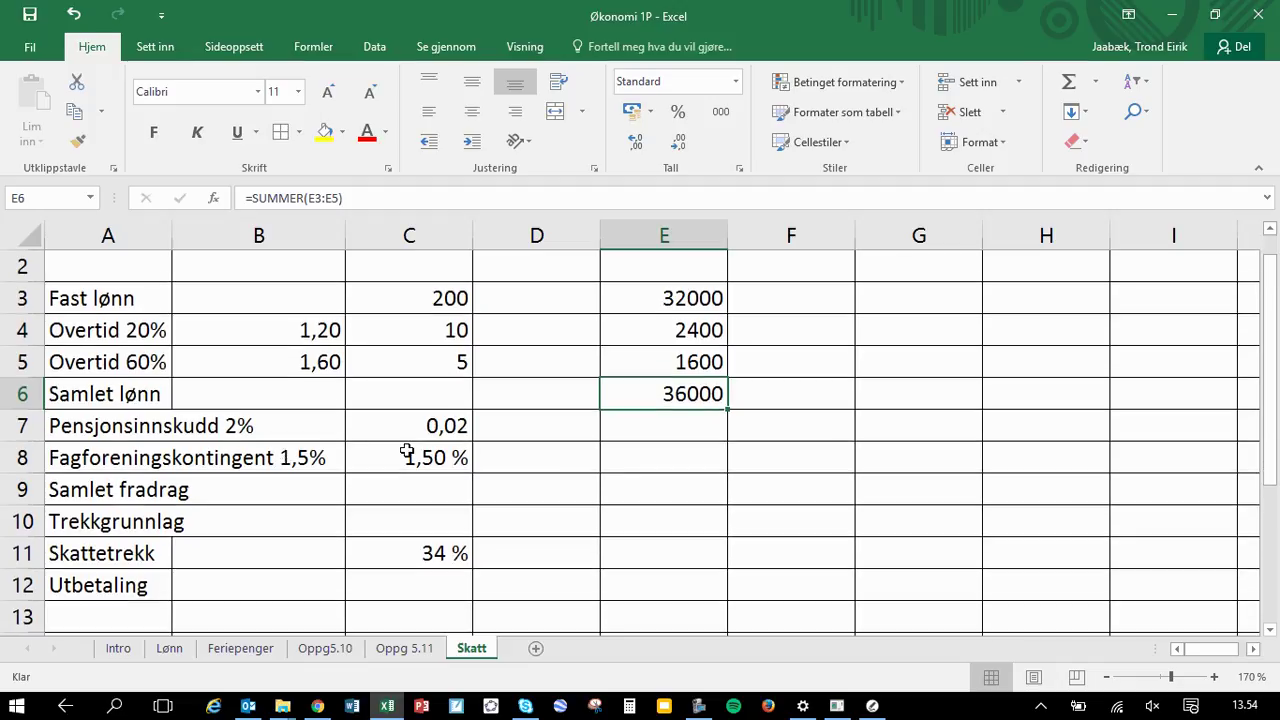
click(532, 428)
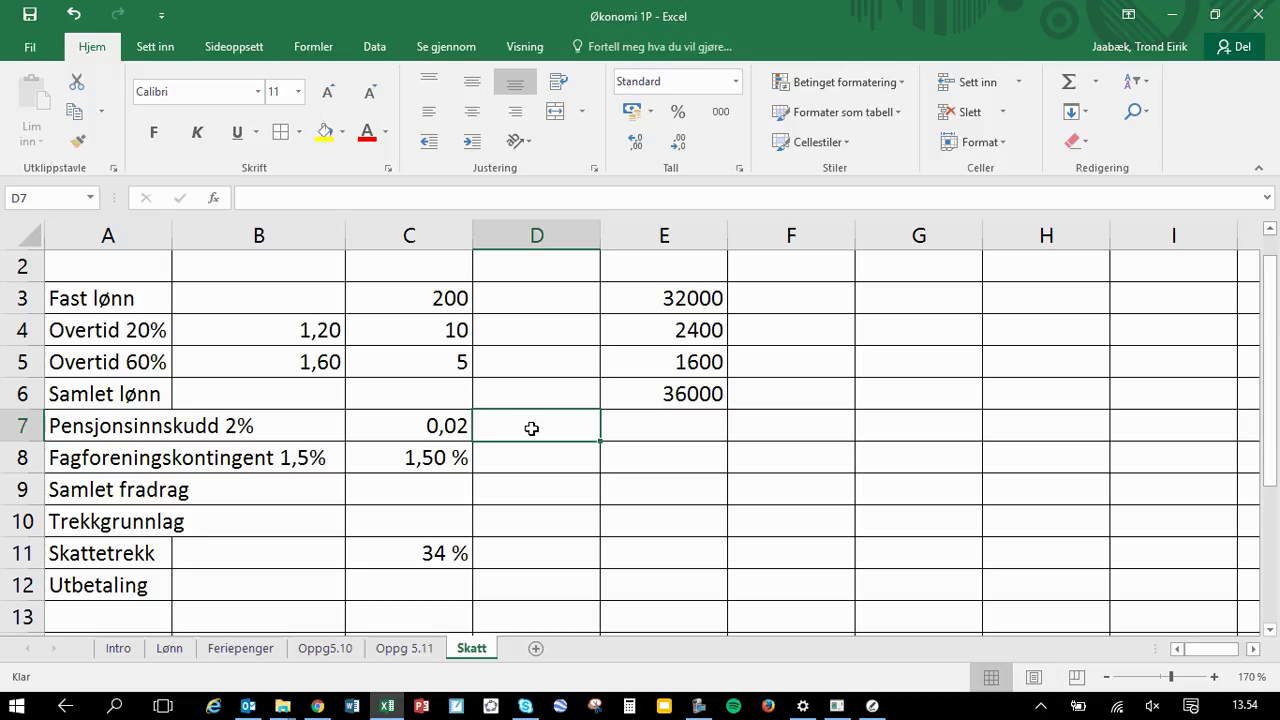
text(3200)
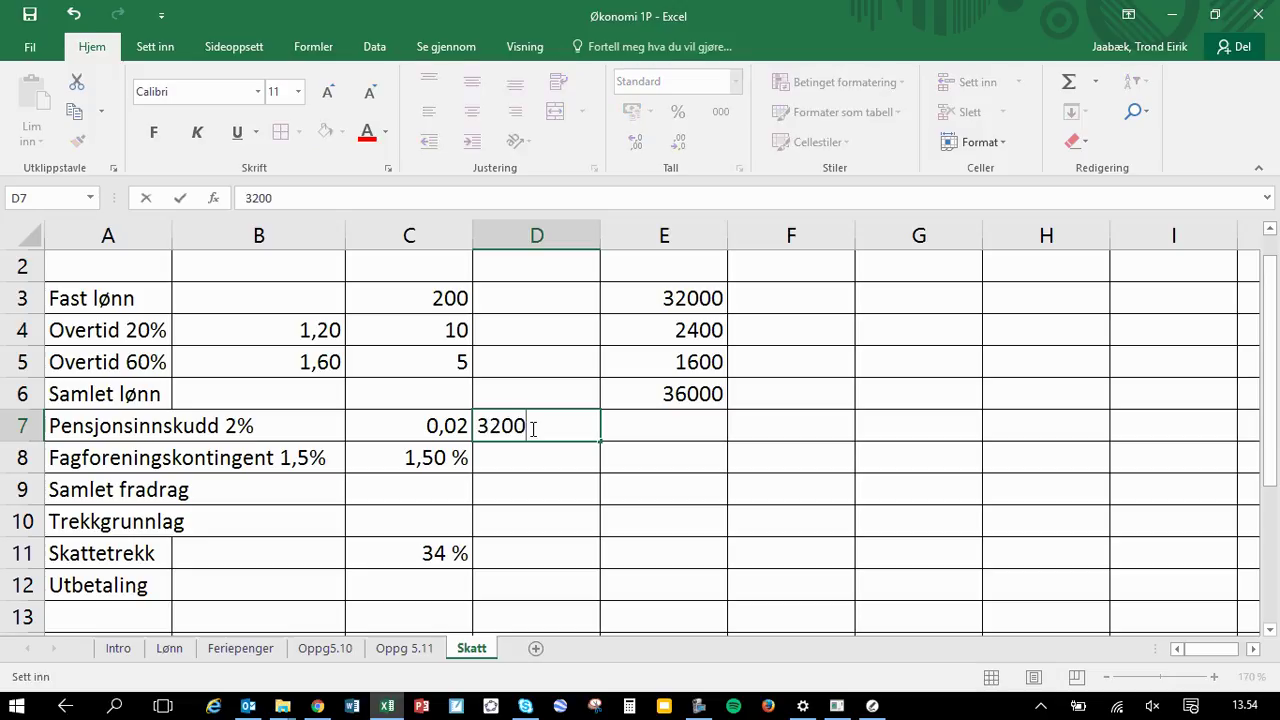
key(ctrl+Return)
key(Right)
key(Left)
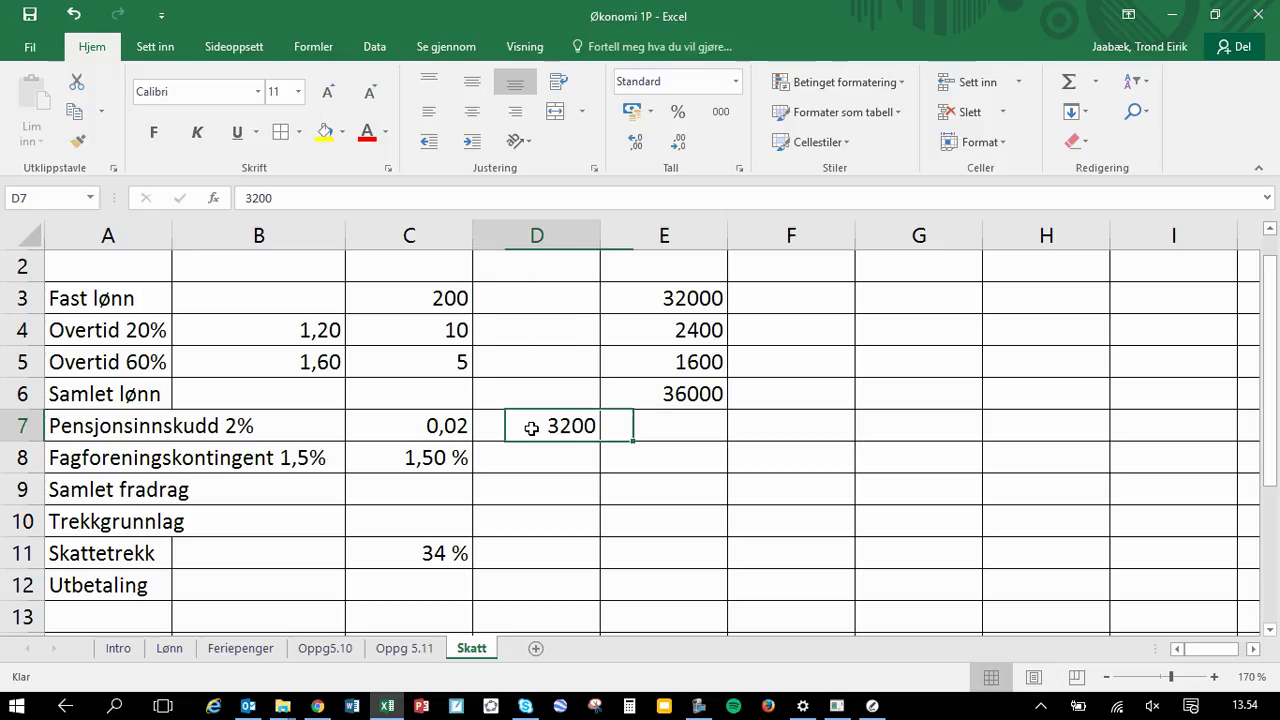
text(32000)
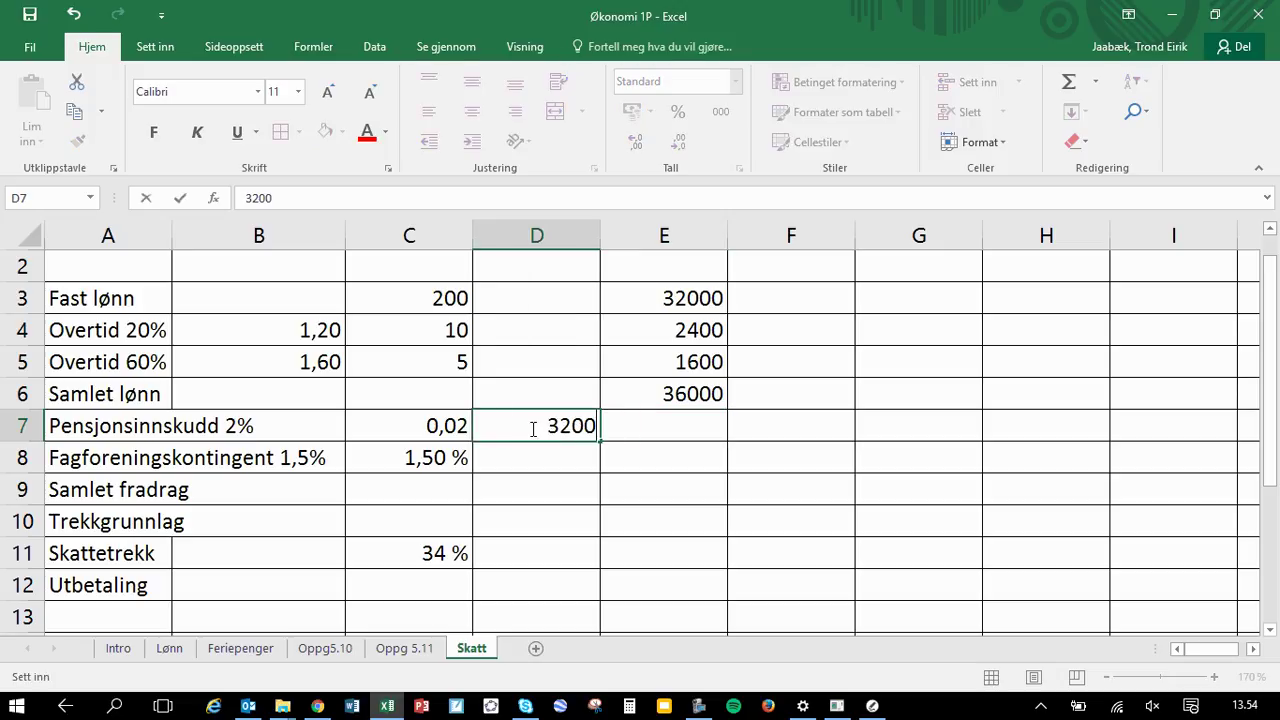
key(Tab)
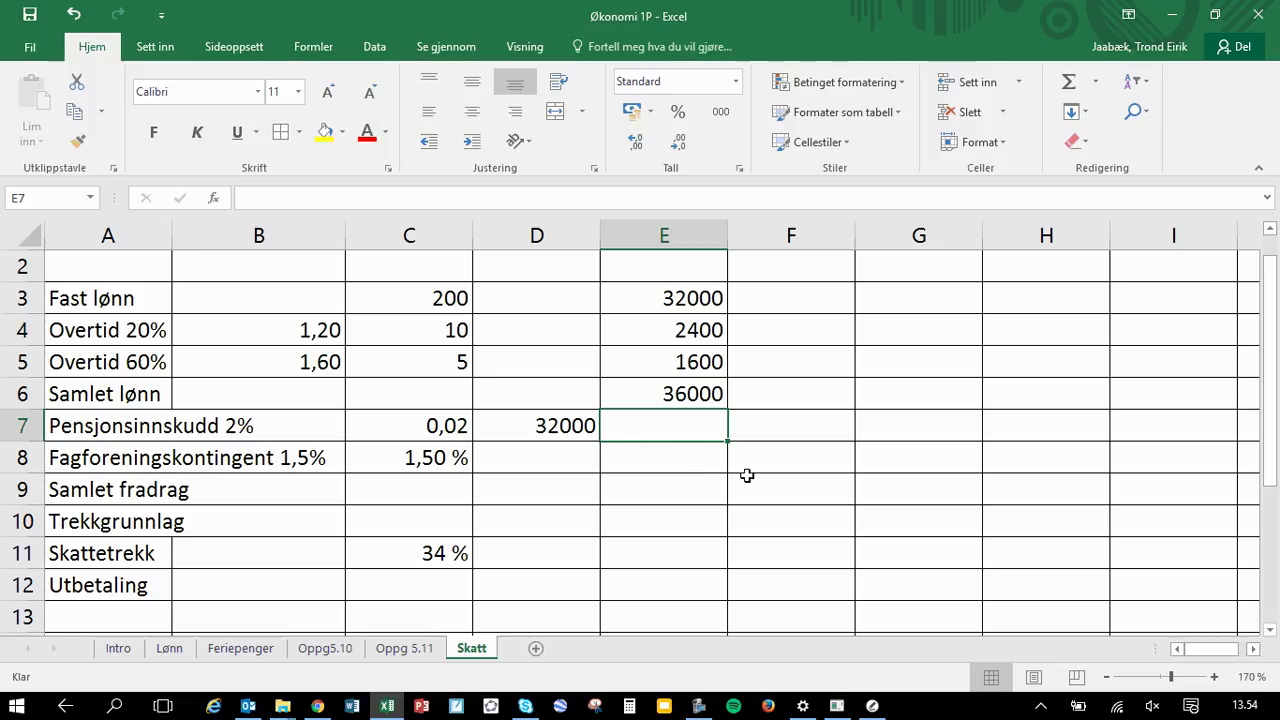
Calculate the pension contribution in E7 with the formula =C7*D7
text(=)
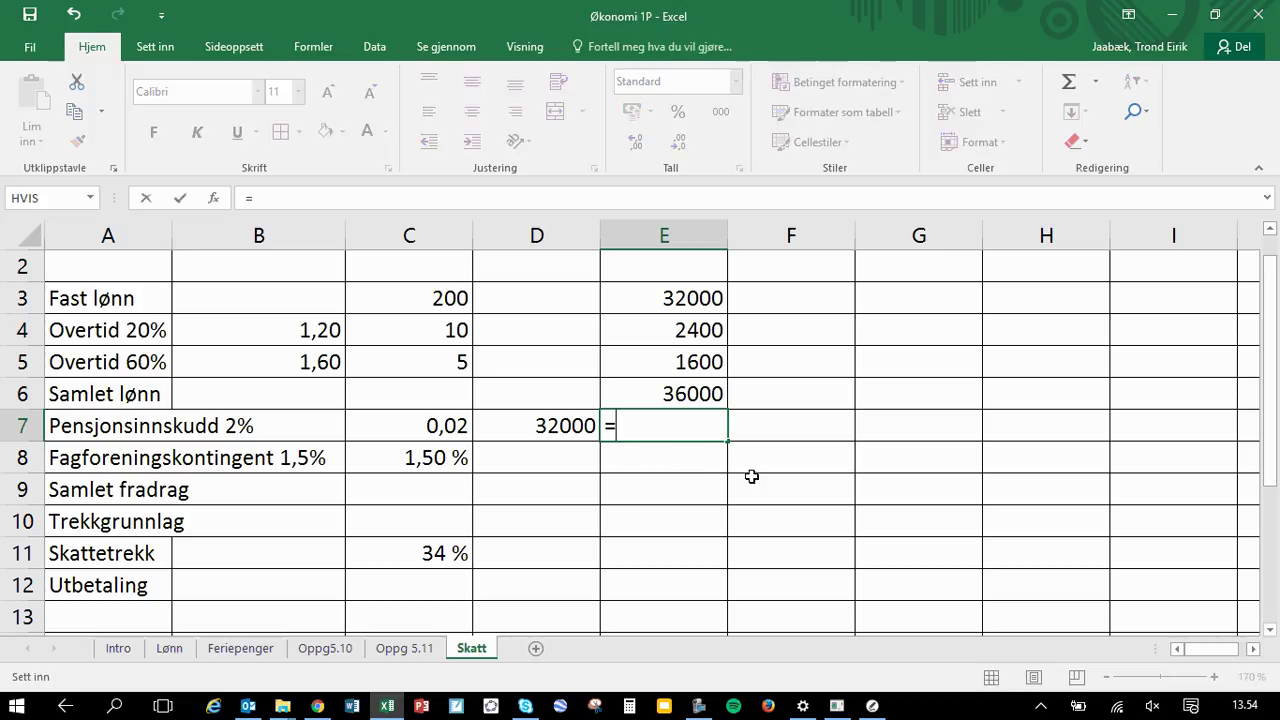
click(437, 427)
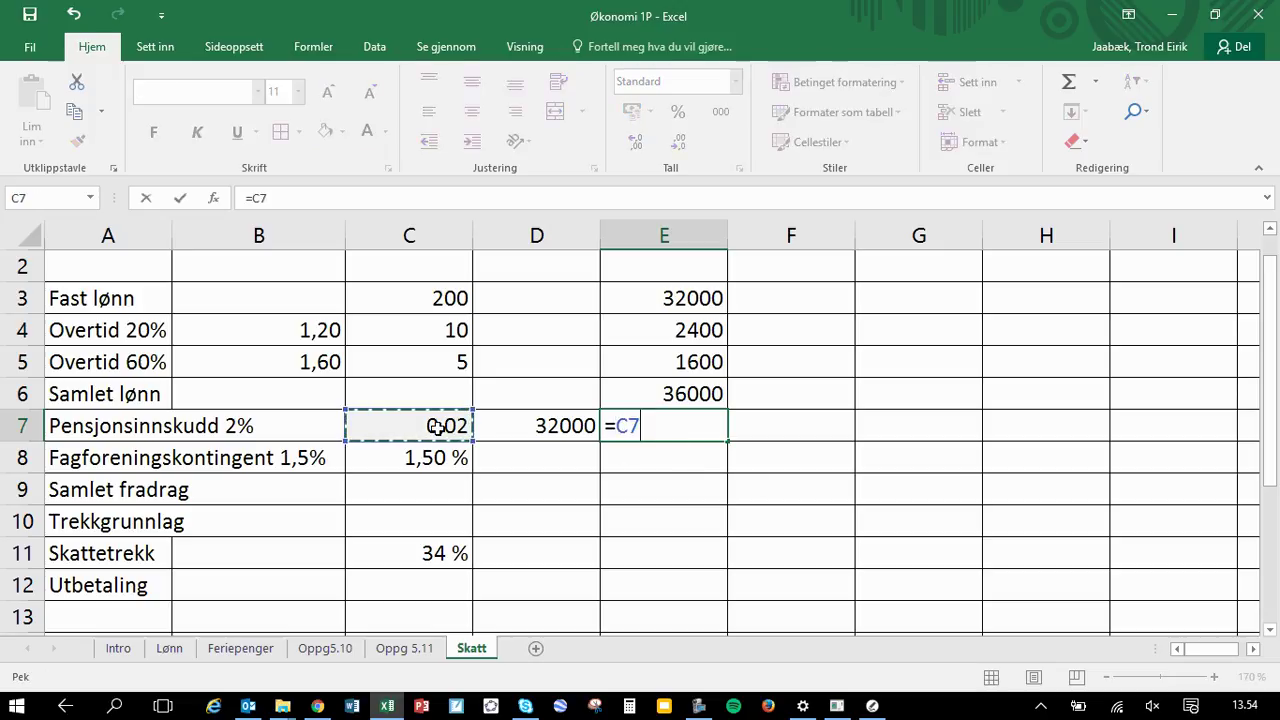
text(*)
click(562, 424)
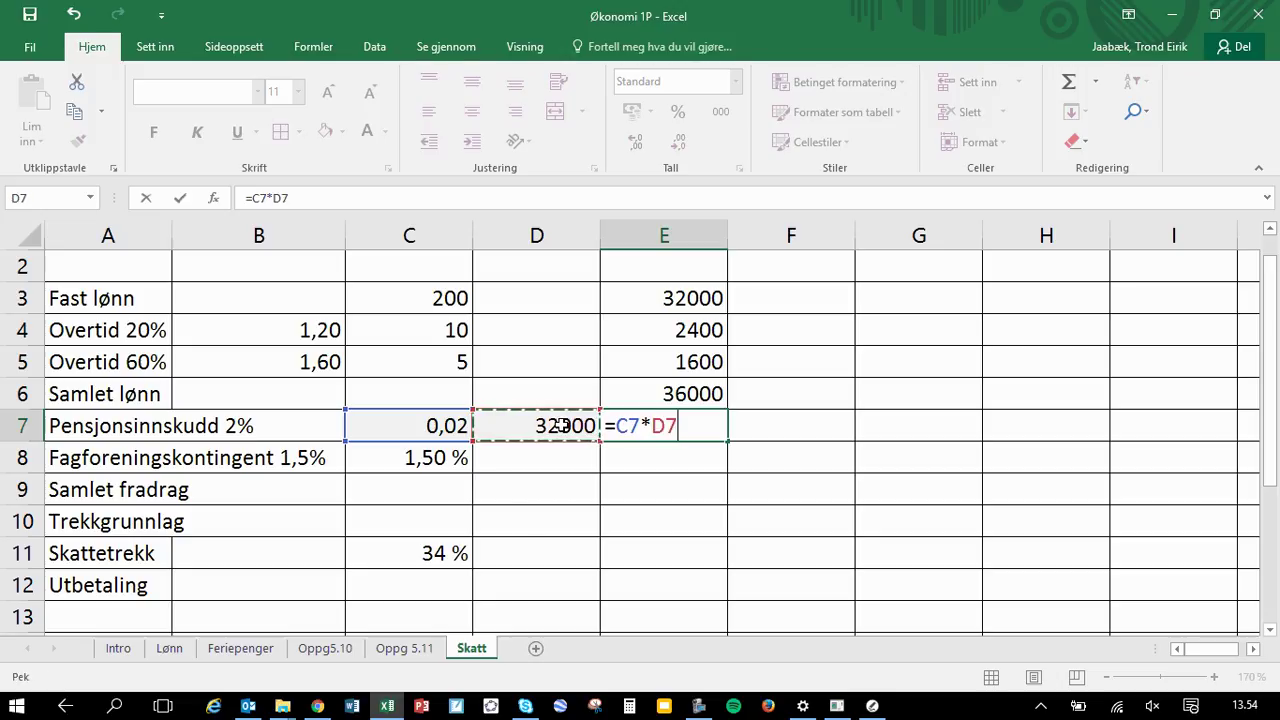
key(Return)
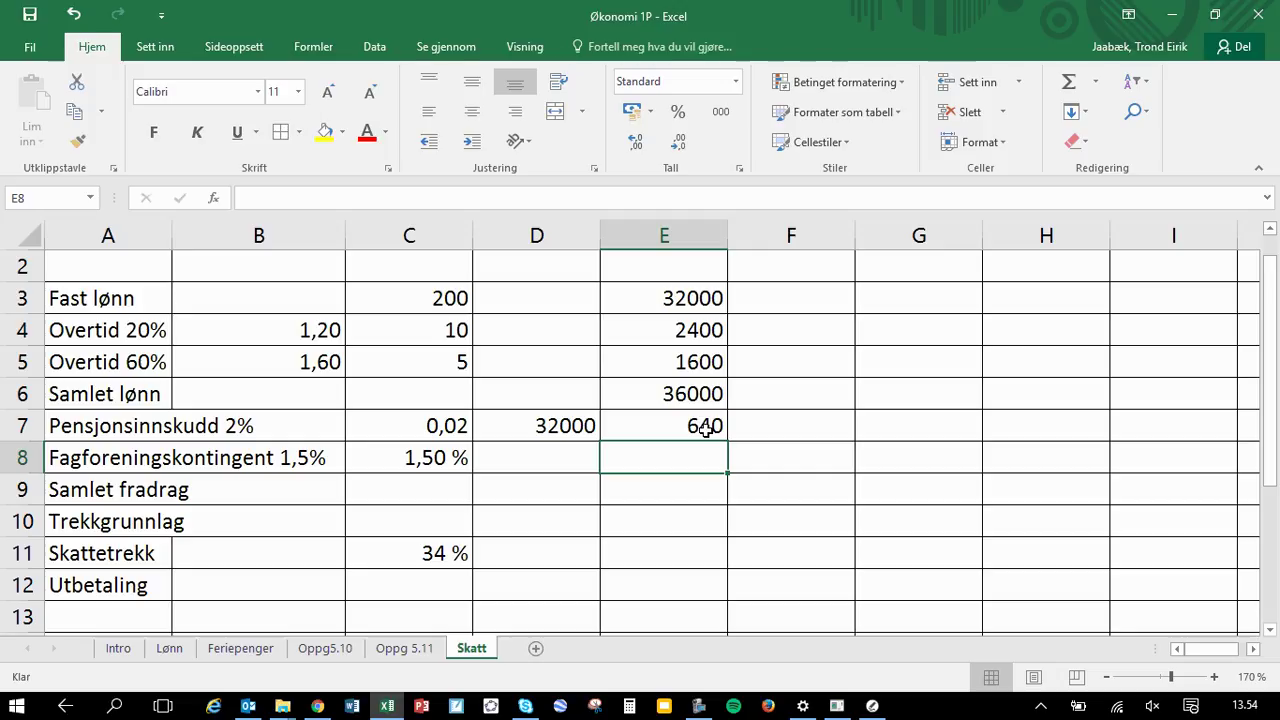
click(556, 459)
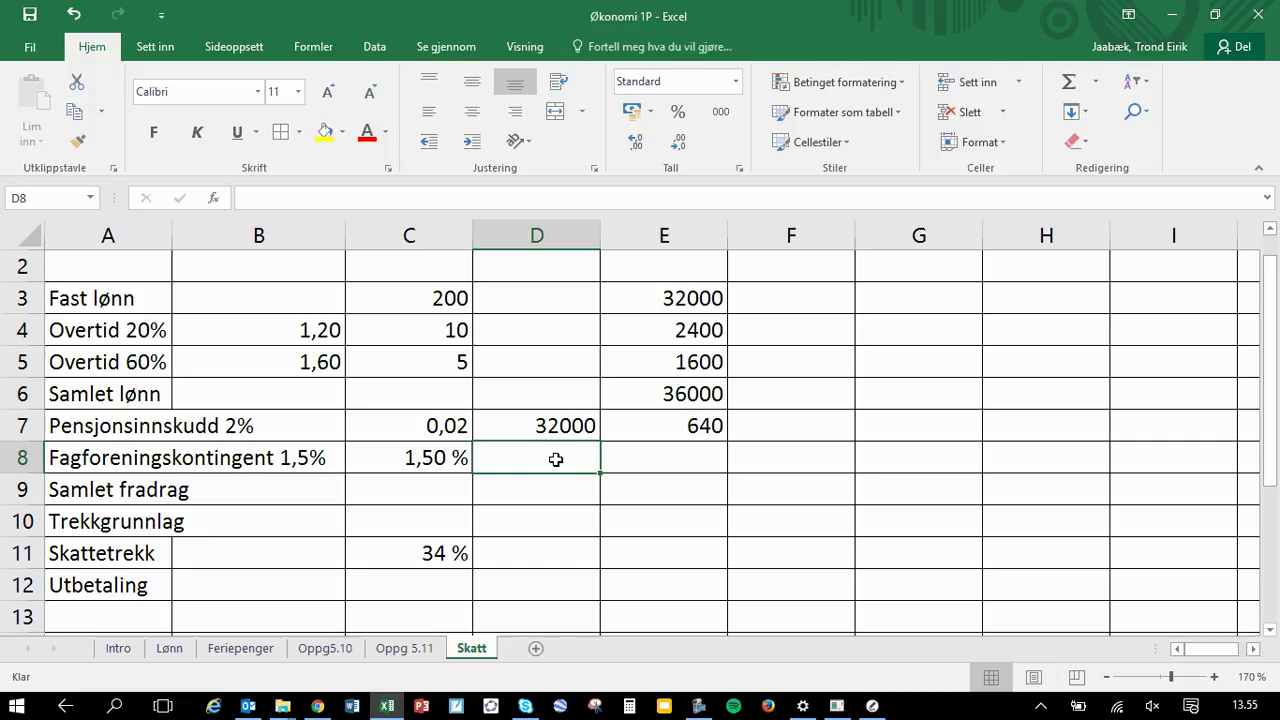
click(566, 426)
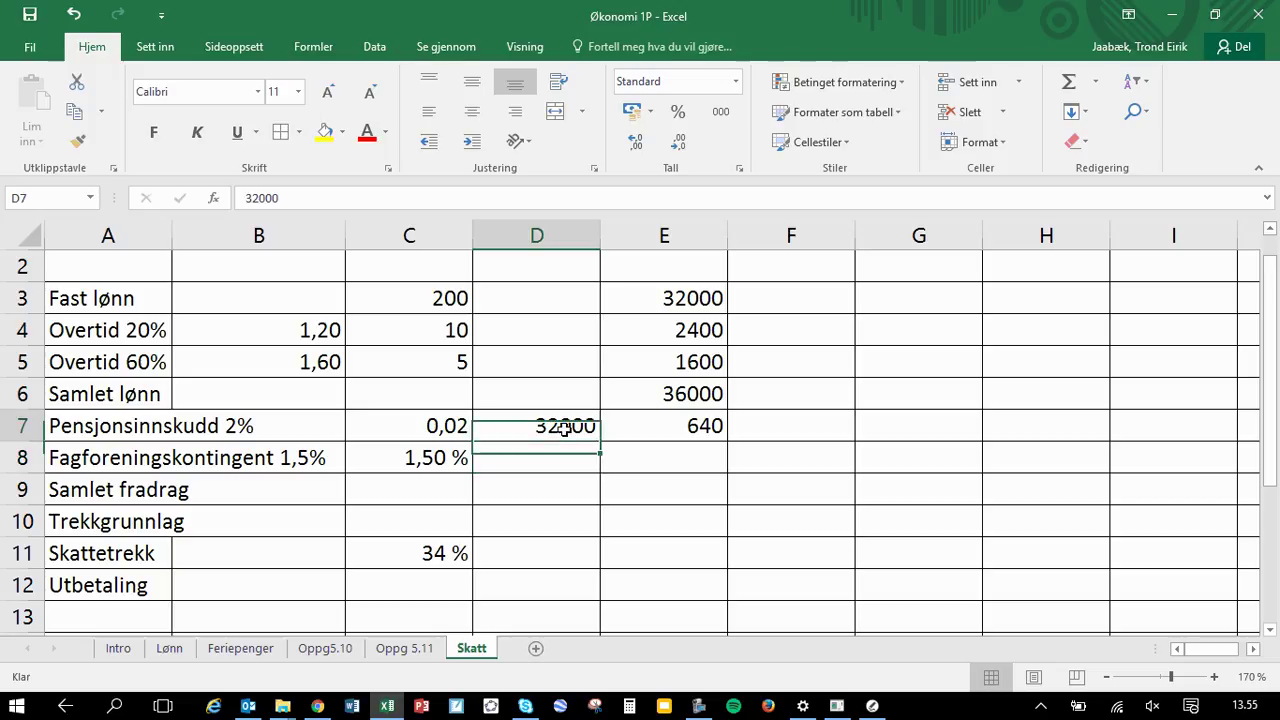
click(680, 296)
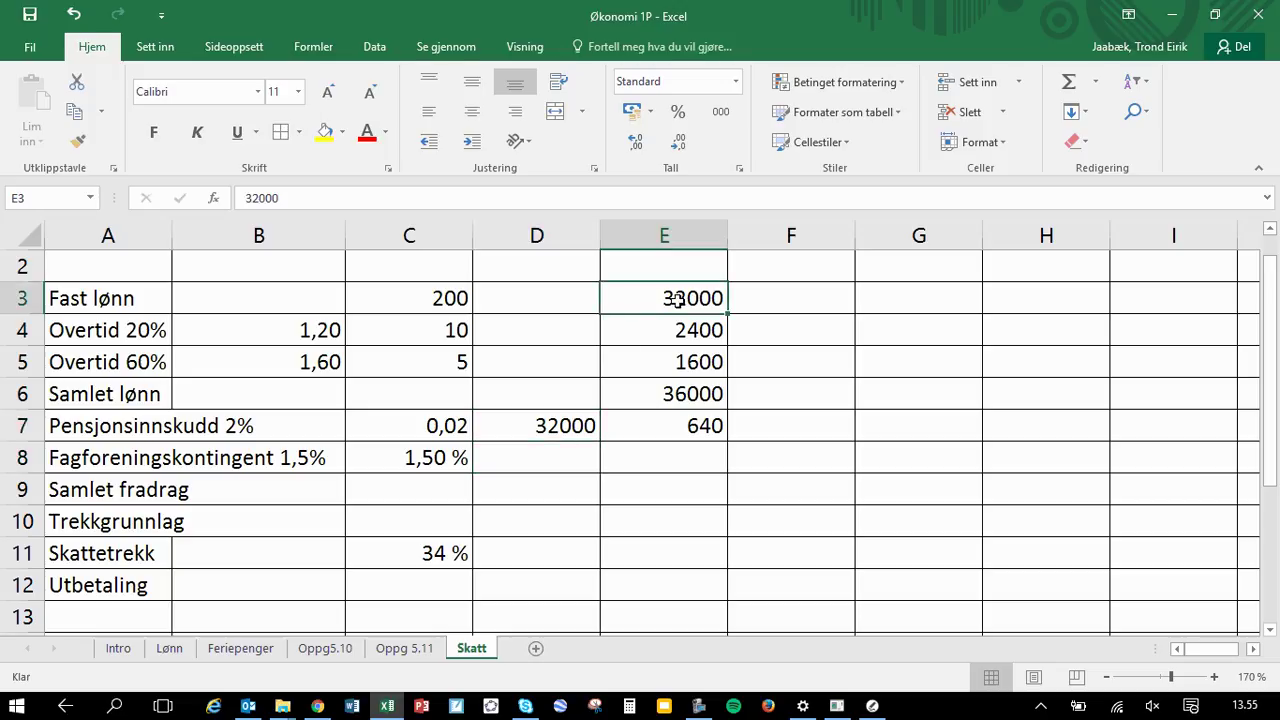
click(558, 428)
click(668, 298)
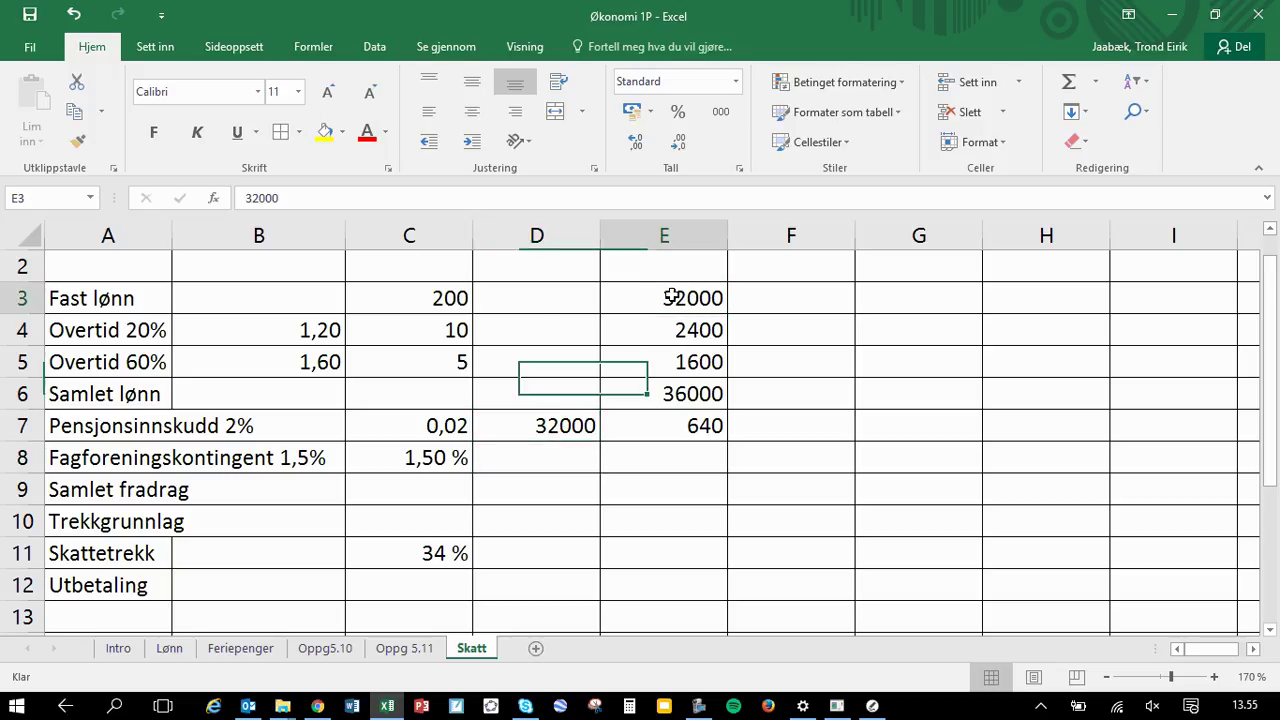
click(700, 428)
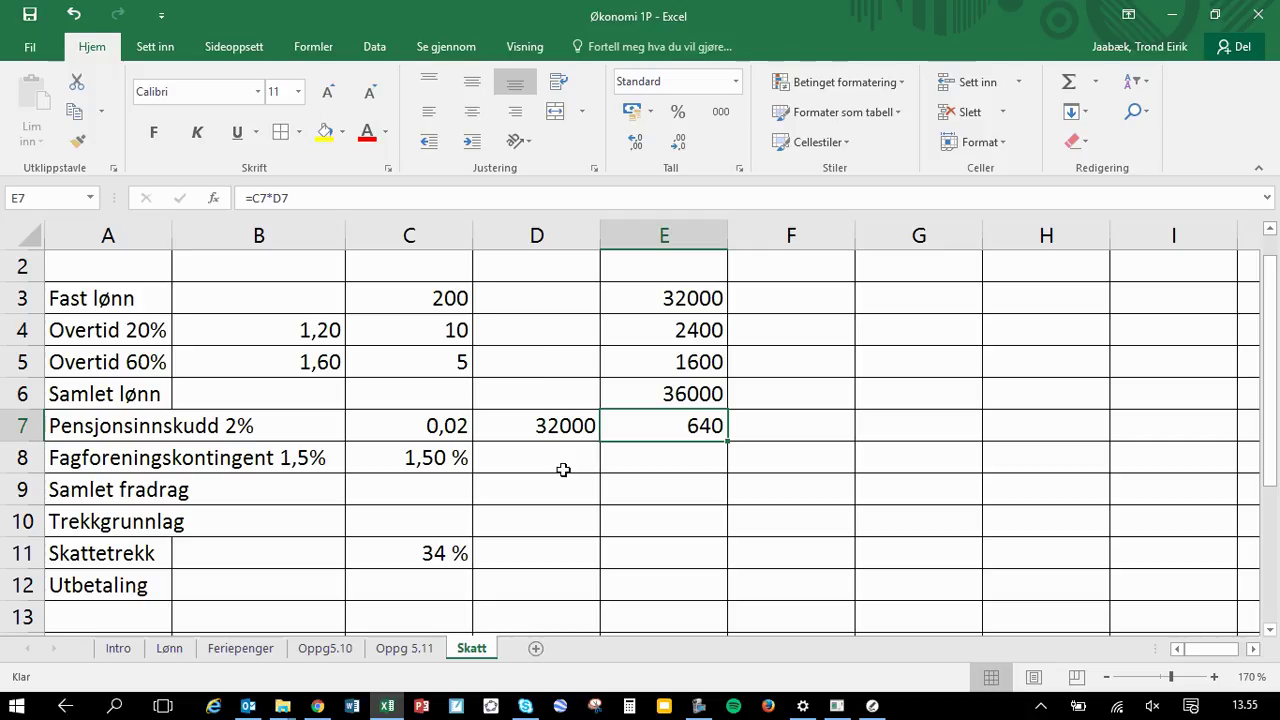
click(563, 470)
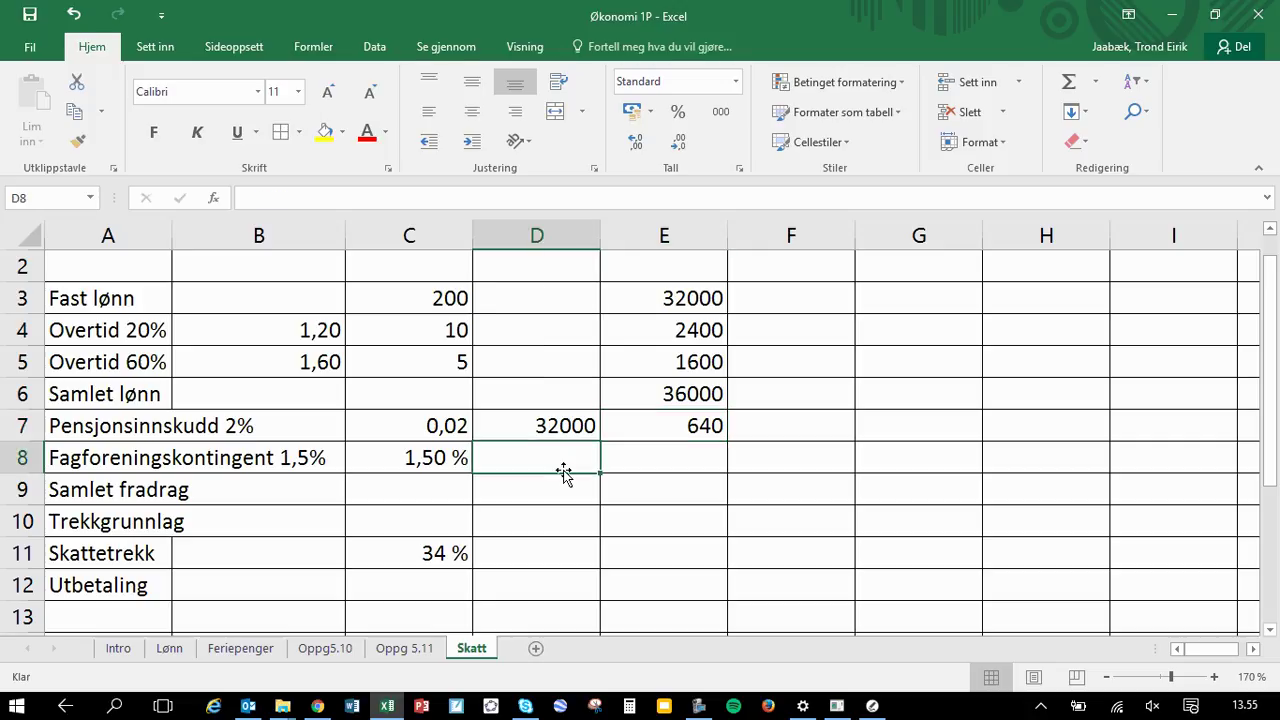
Re-enter the pension contribution formula =C7*D7 in E7 by multiplying the rate by the base amount
click(683, 426)
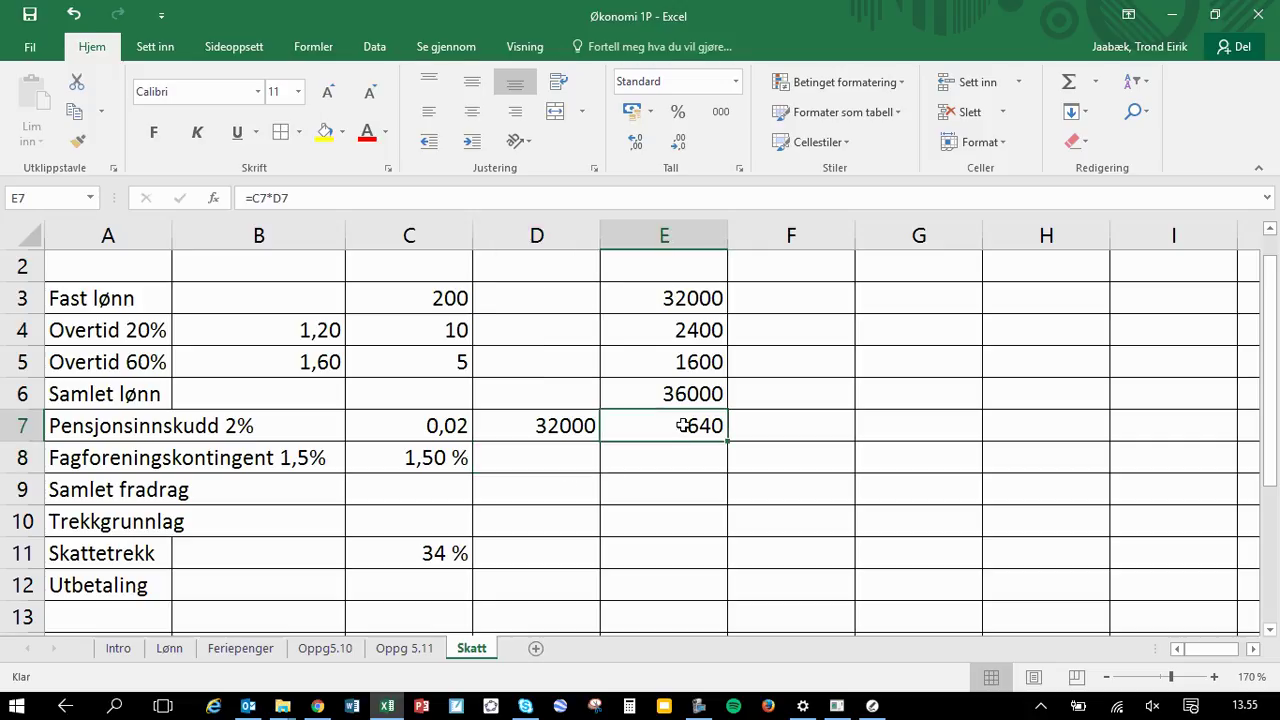
text(=)
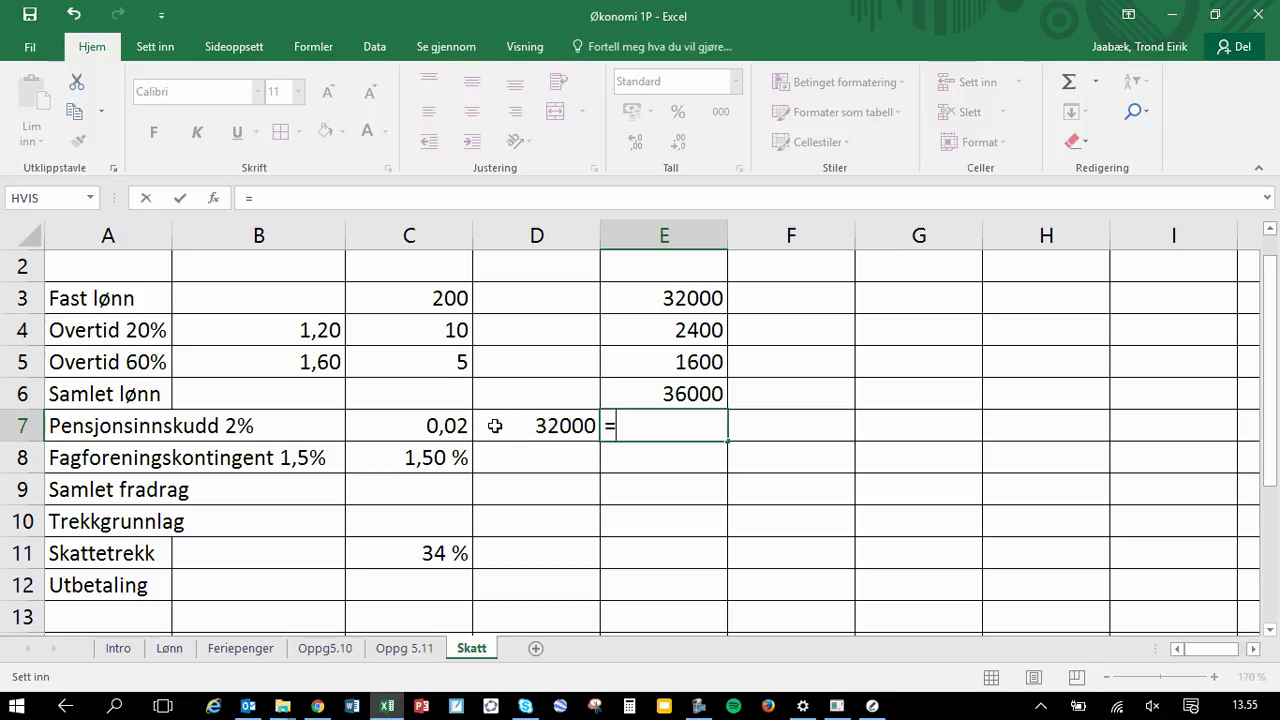
click(420, 418)
text(*)
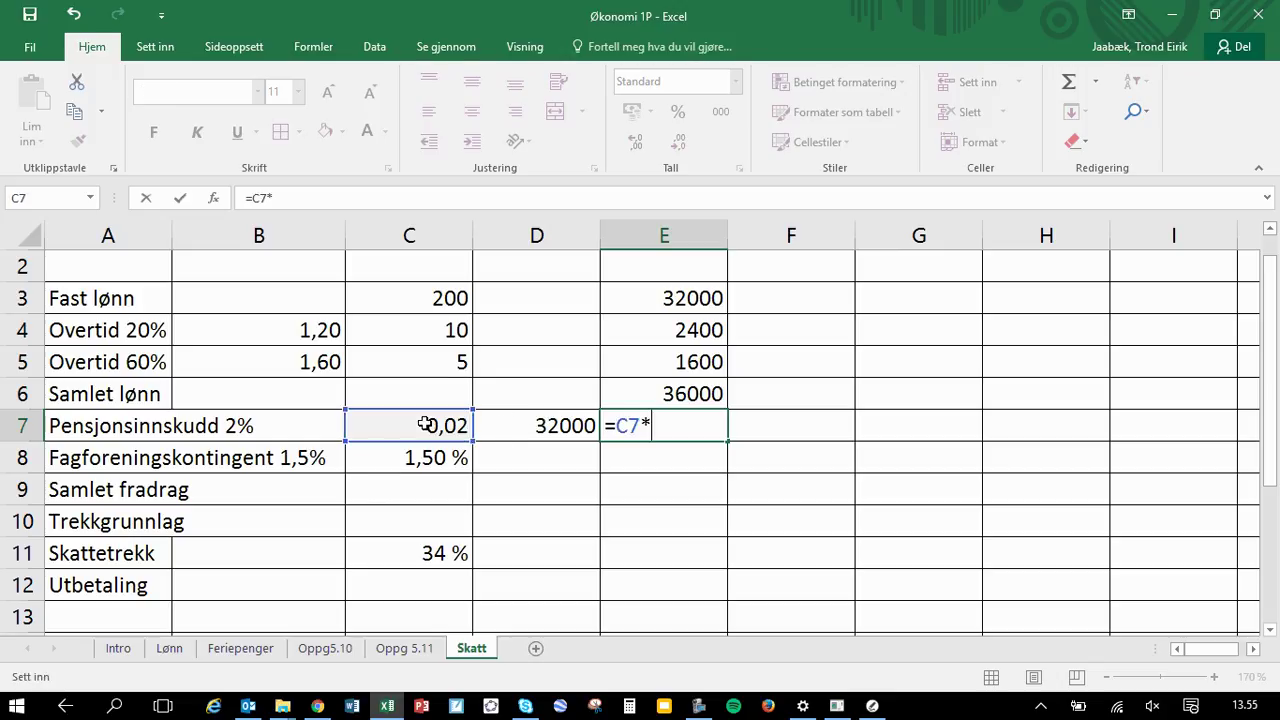
click(548, 424)
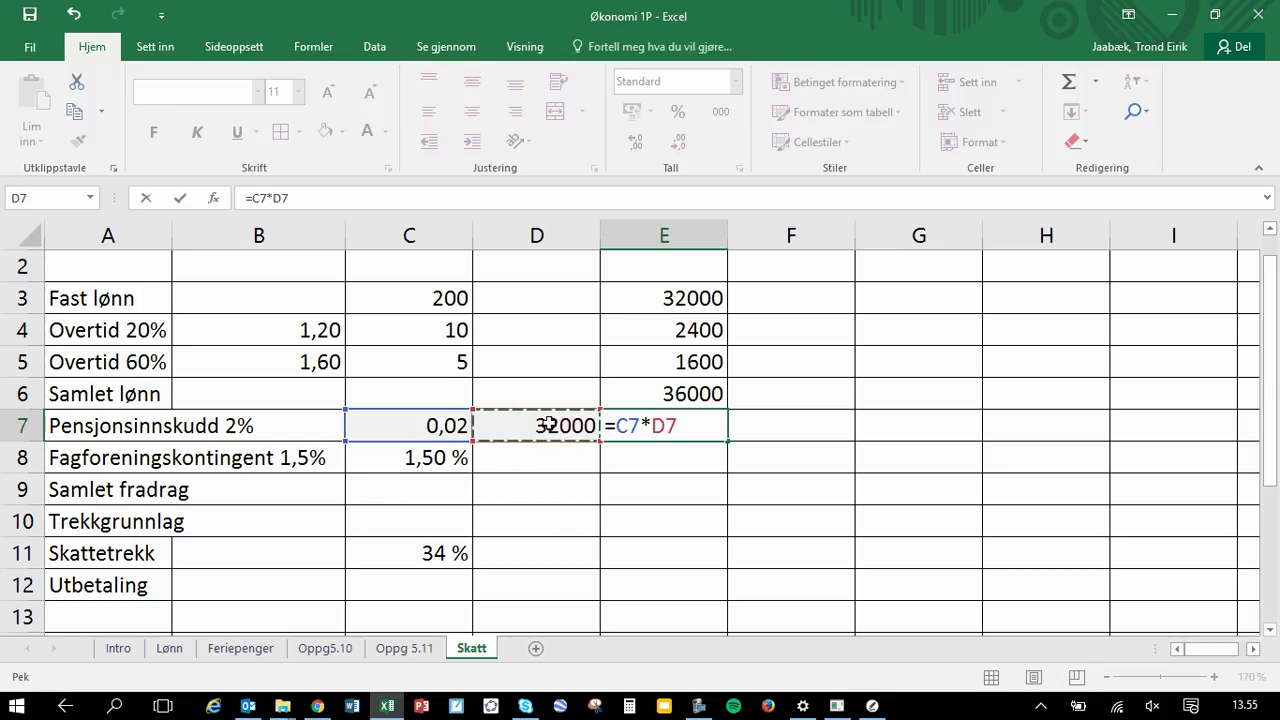
key(Return)
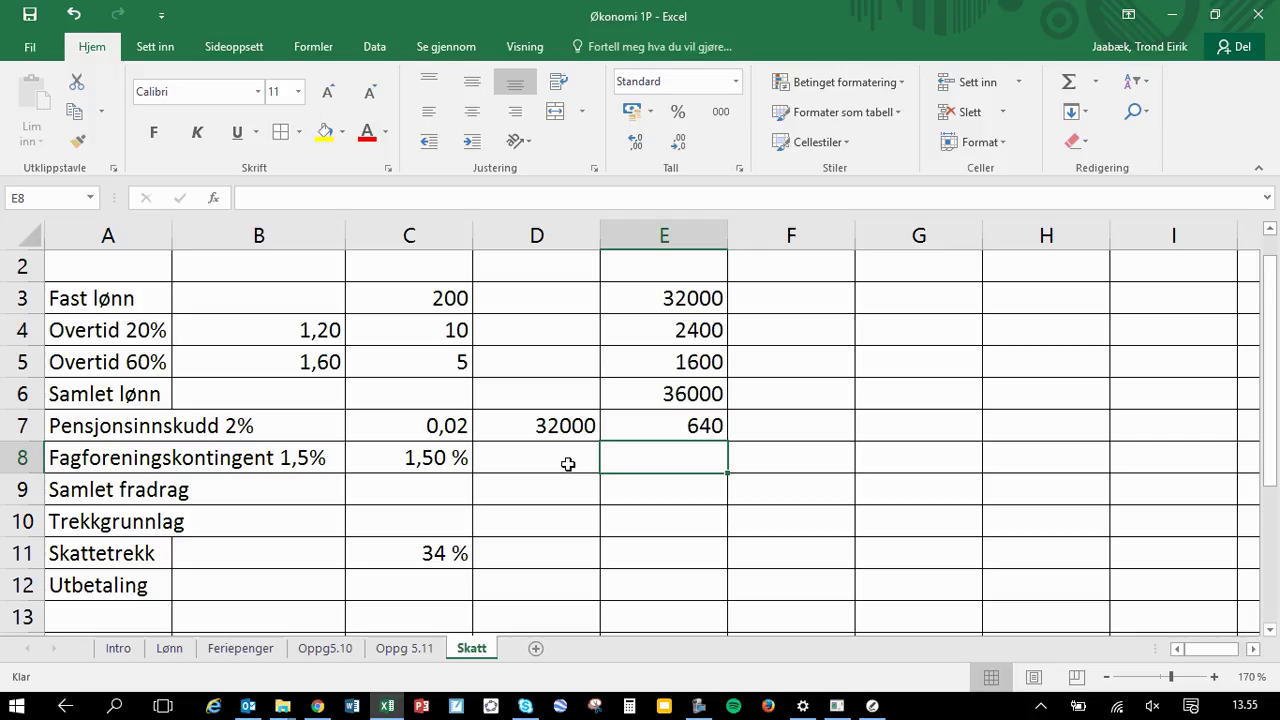
Enter 36000 in D8 as the base amount for the Fagforeningskontingent 1,5% row
click(567, 450)
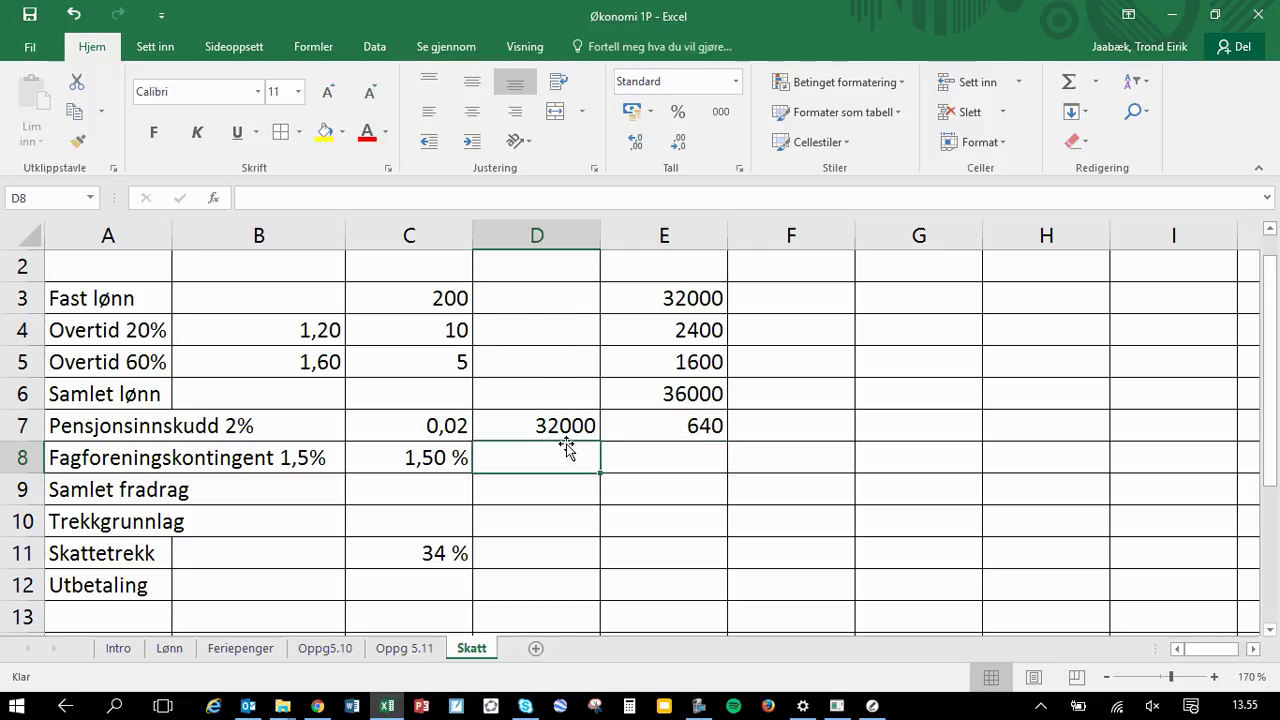
text(36000)
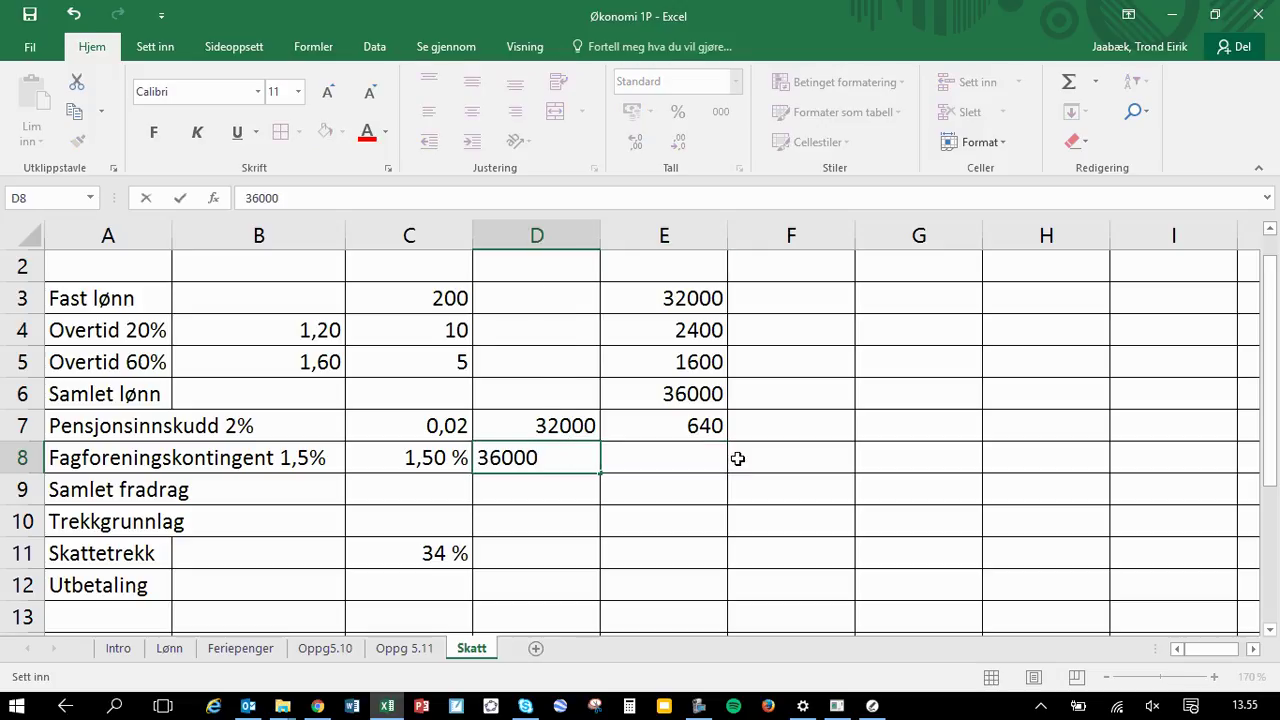
key(Return)
Calculate the union fee in E8 with the formula =C8*D8
key(Right)
key(Up)
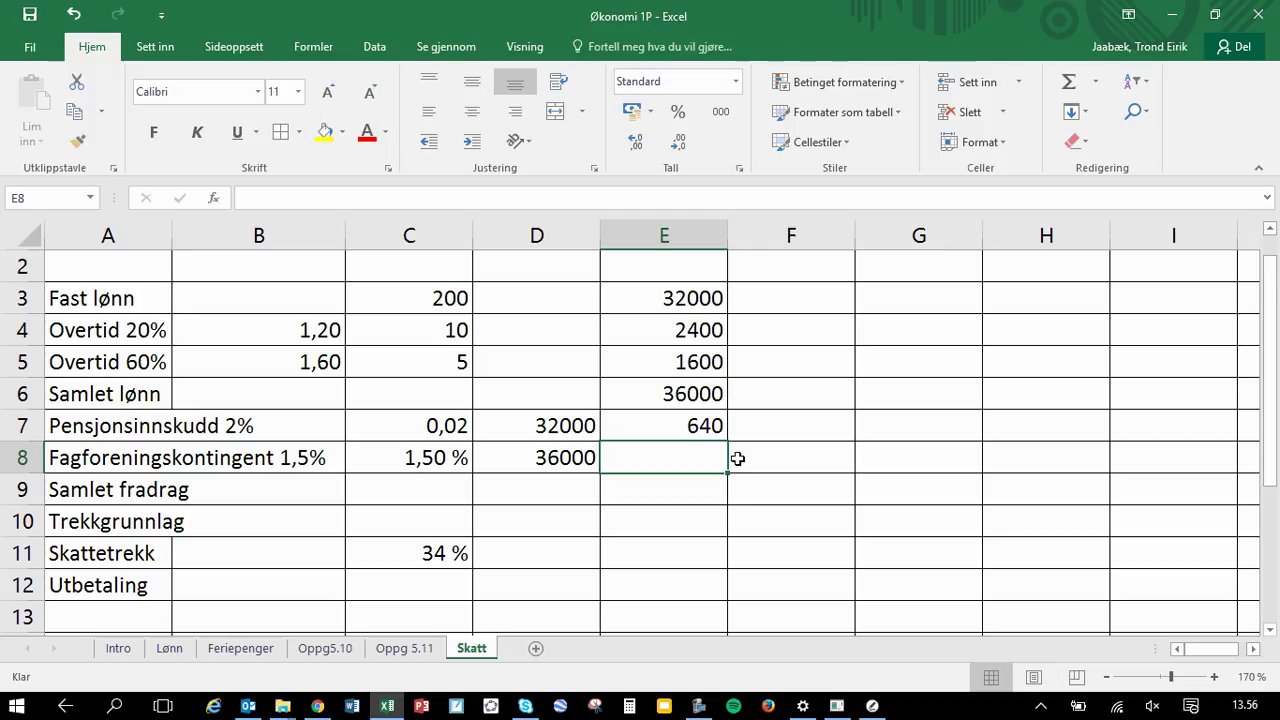
text(=)
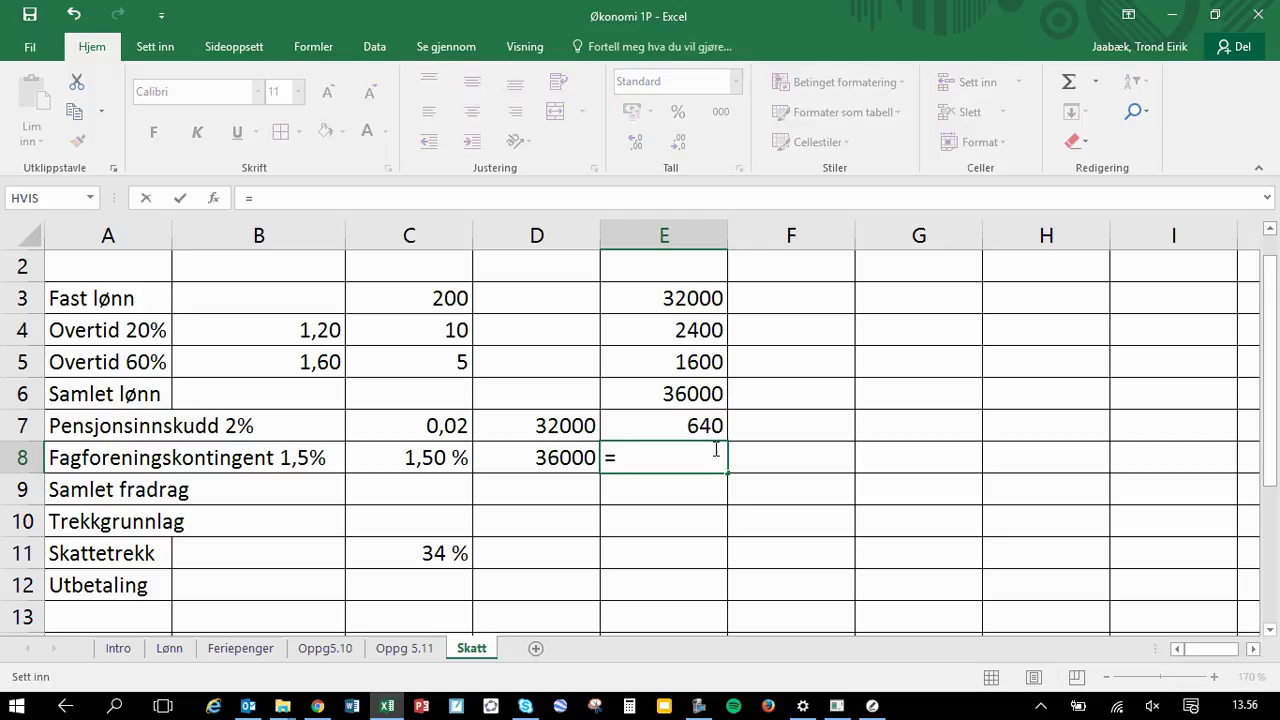
click(428, 458)
text(*)
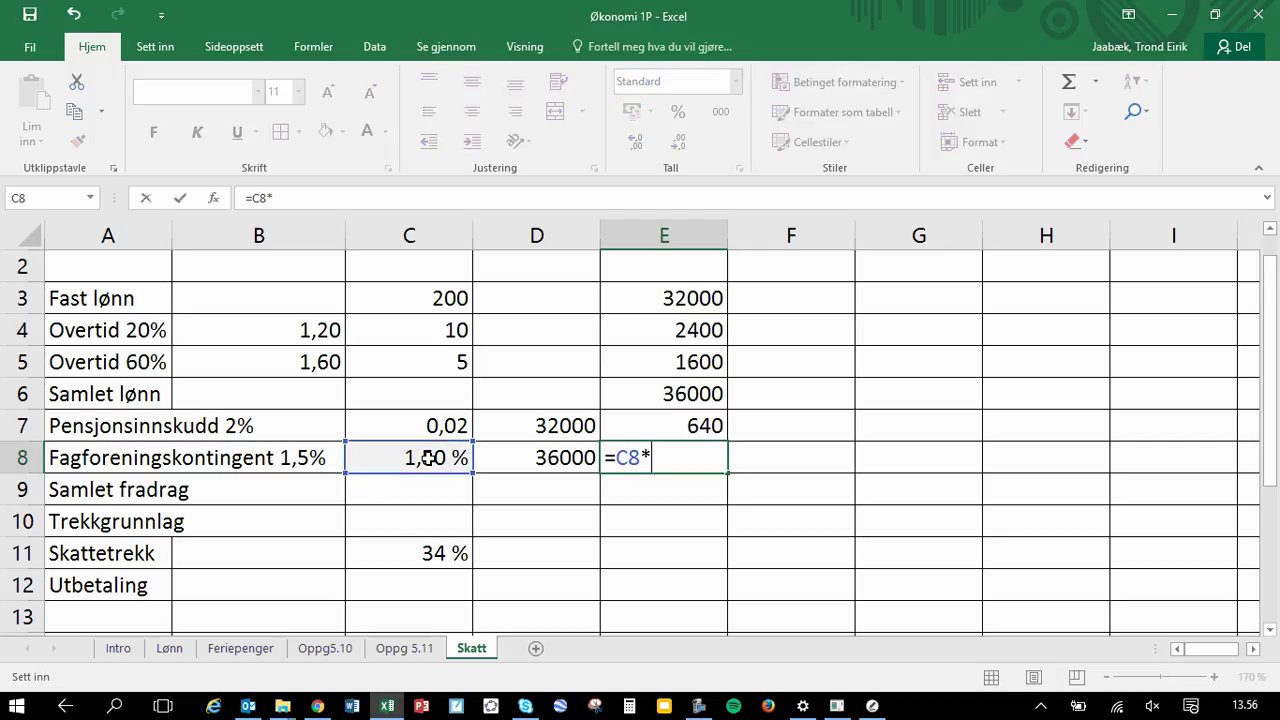
click(535, 457)
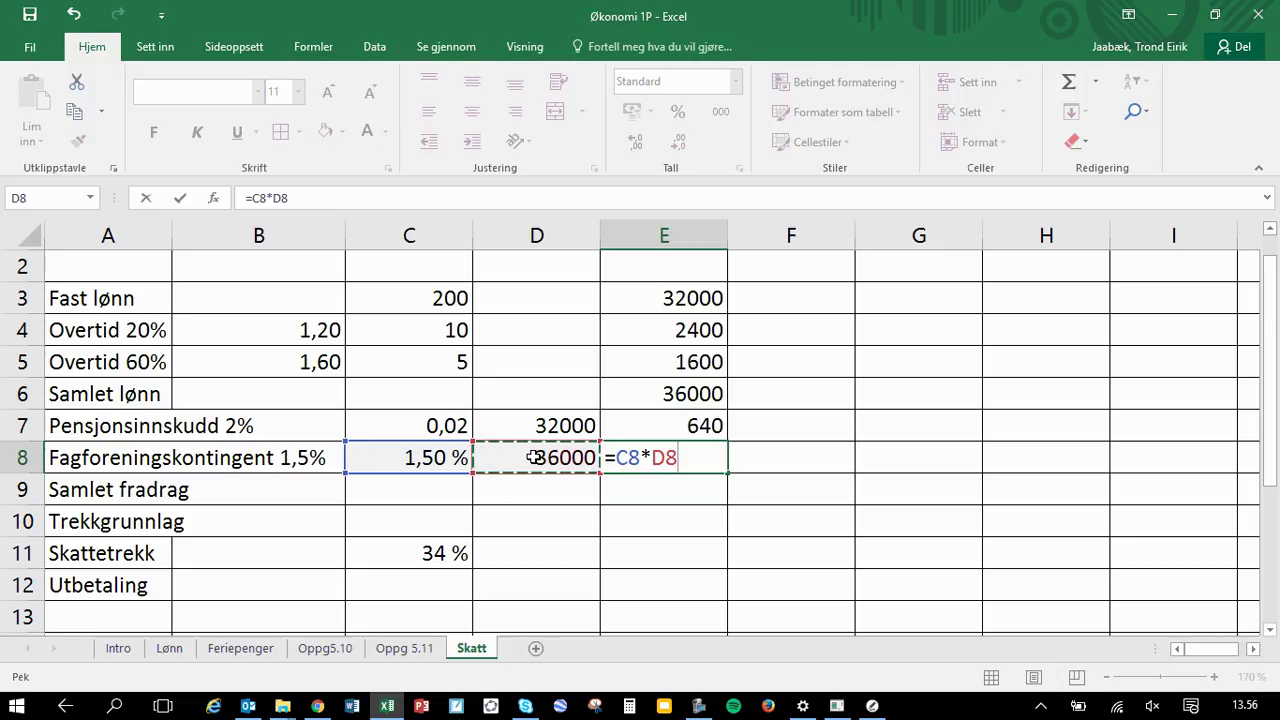
key(Return)
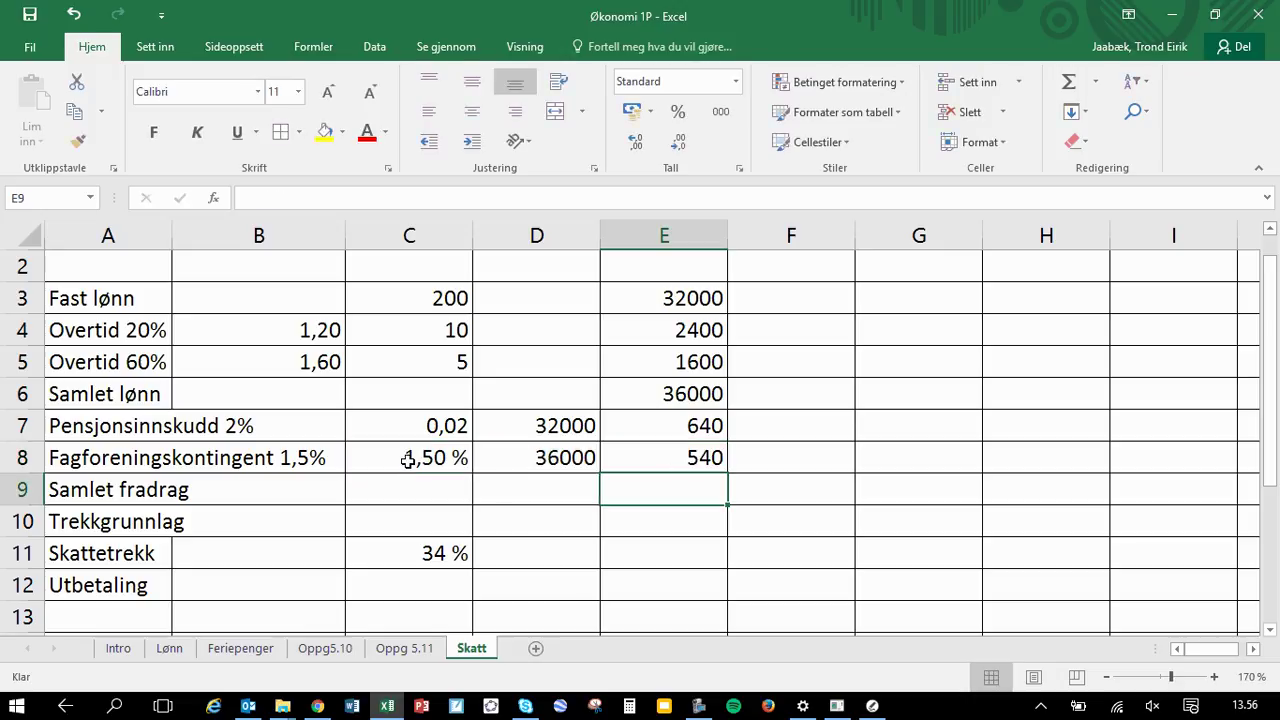
click(700, 460)
click(552, 461)
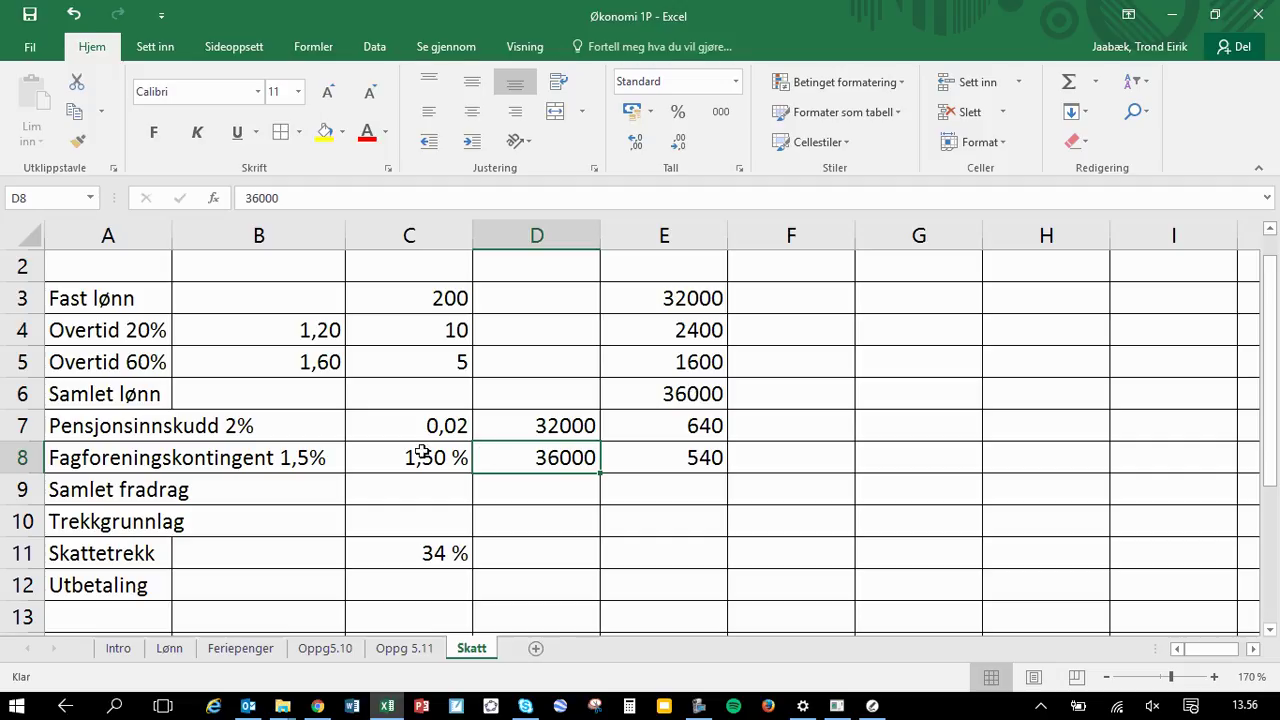
click(704, 460)
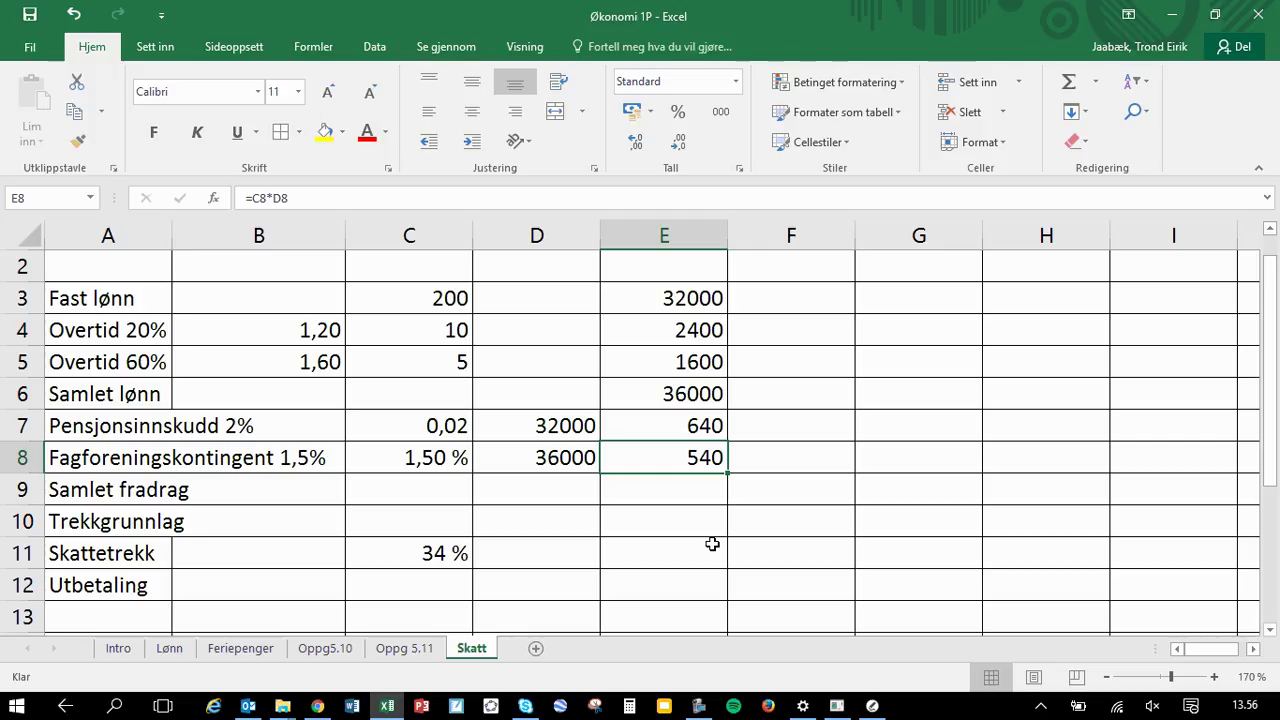
Add up the two deductions in the Samlet fradrag cell E9 with the formula =E7+E8
click(694, 490)
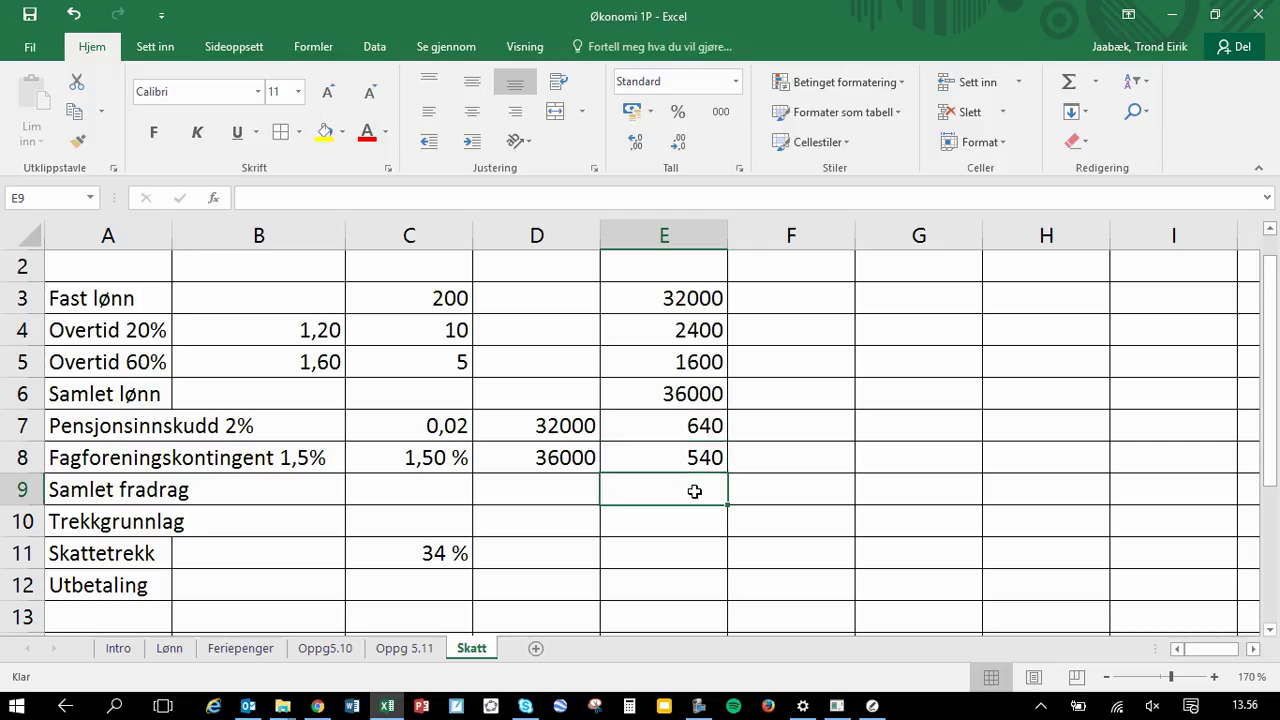
text(=)
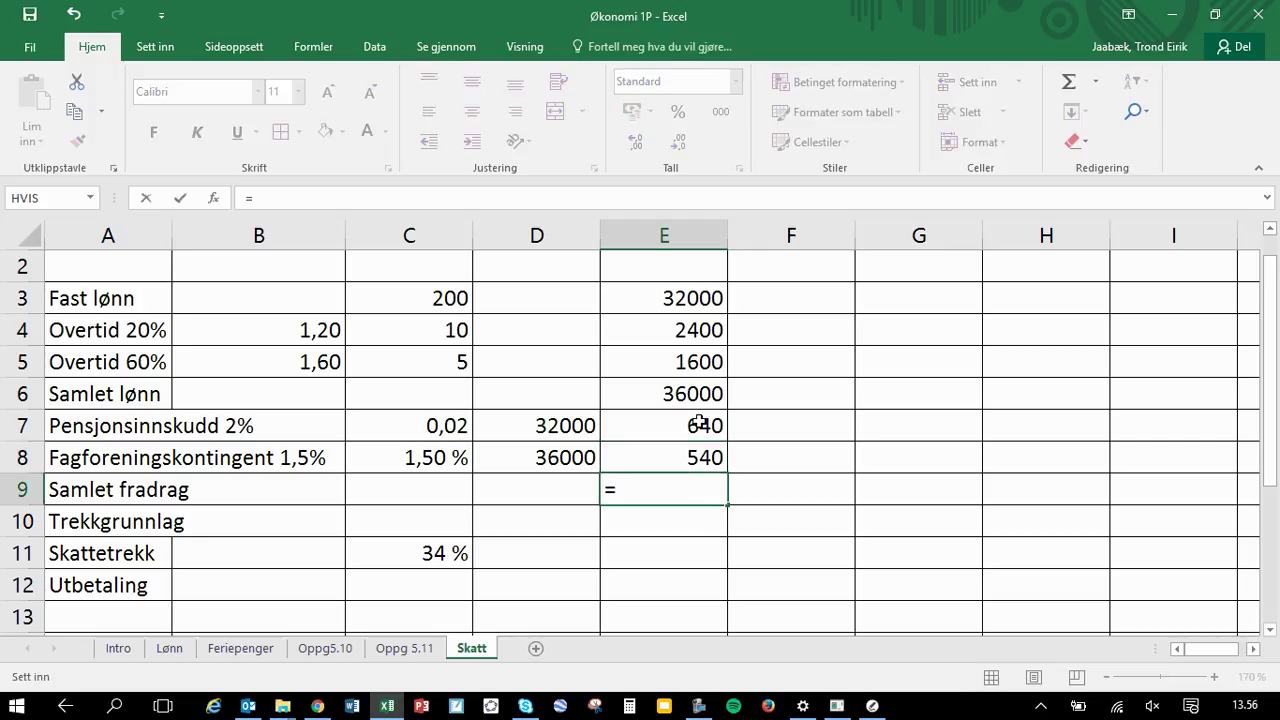
click(699, 422)
text(+)
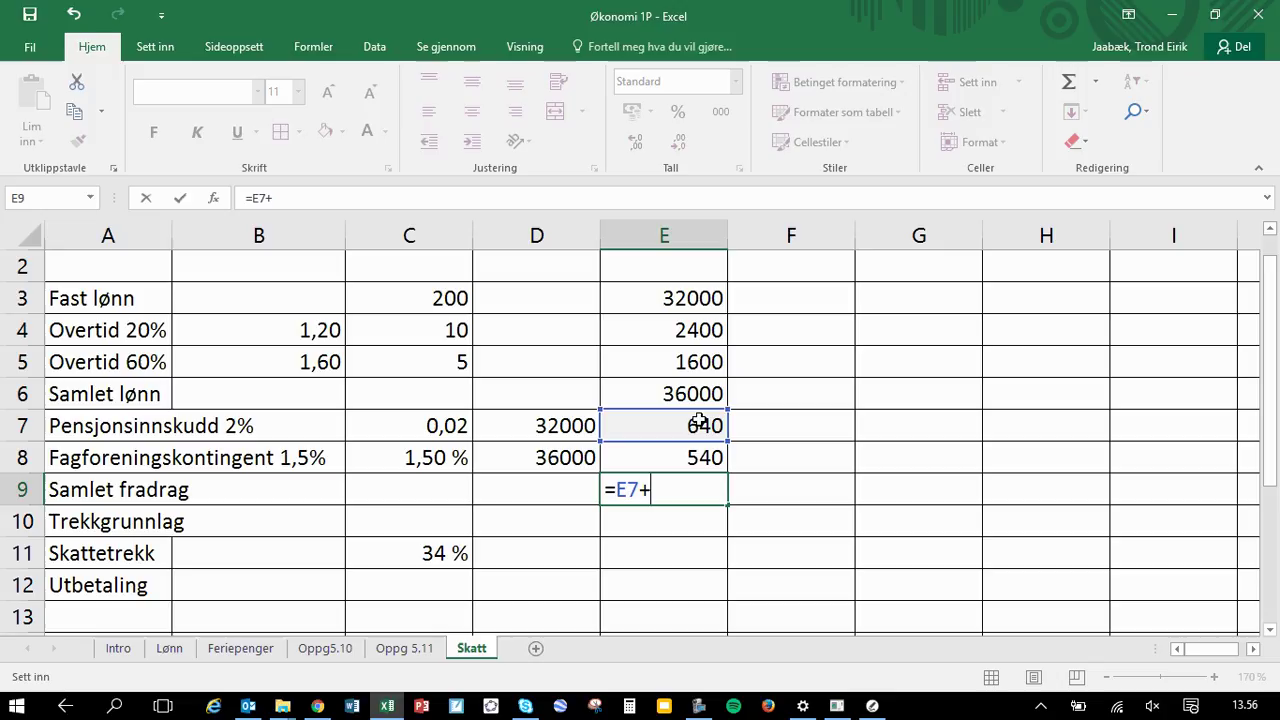
click(697, 459)
key(Return)
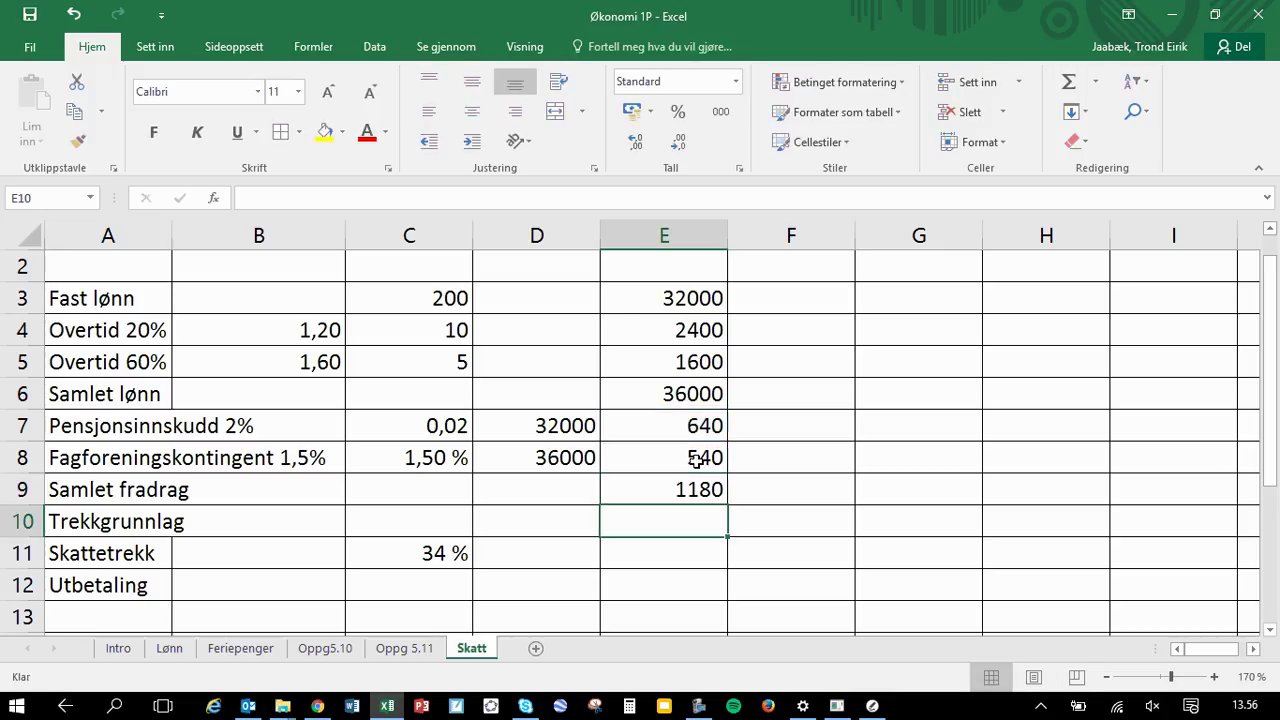
click(691, 489)
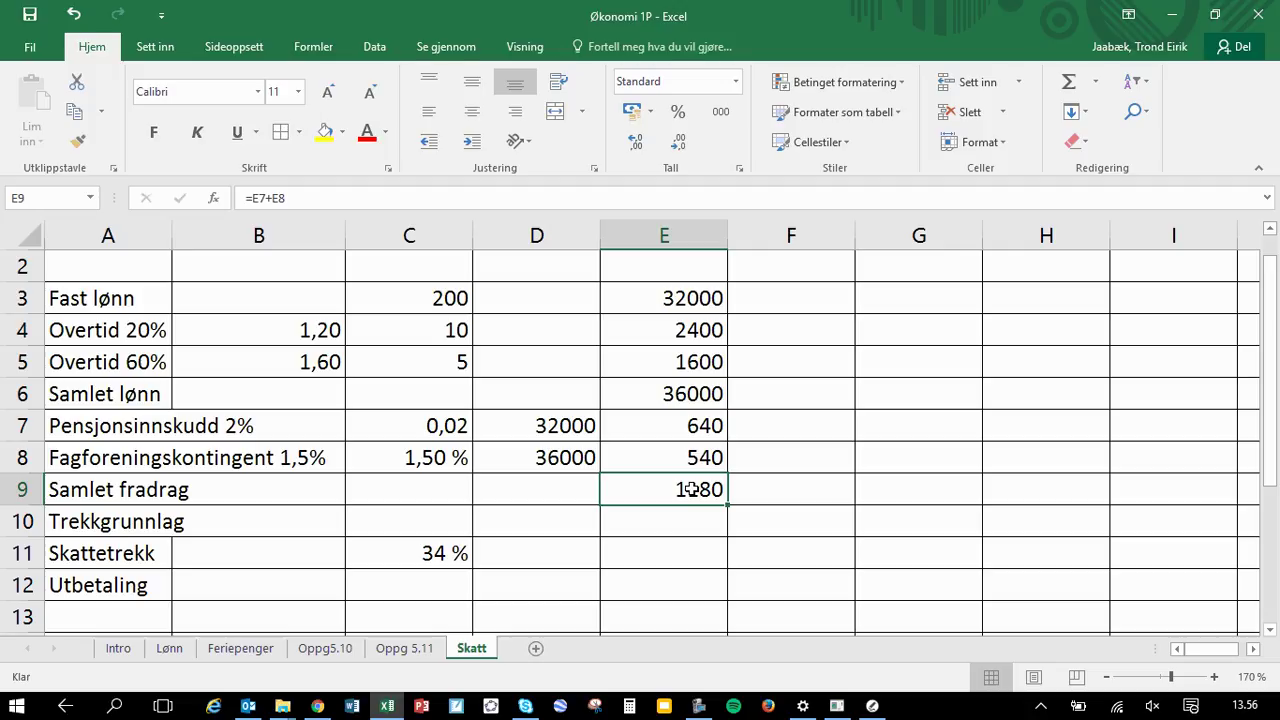
drag(118, 430, 117, 487)
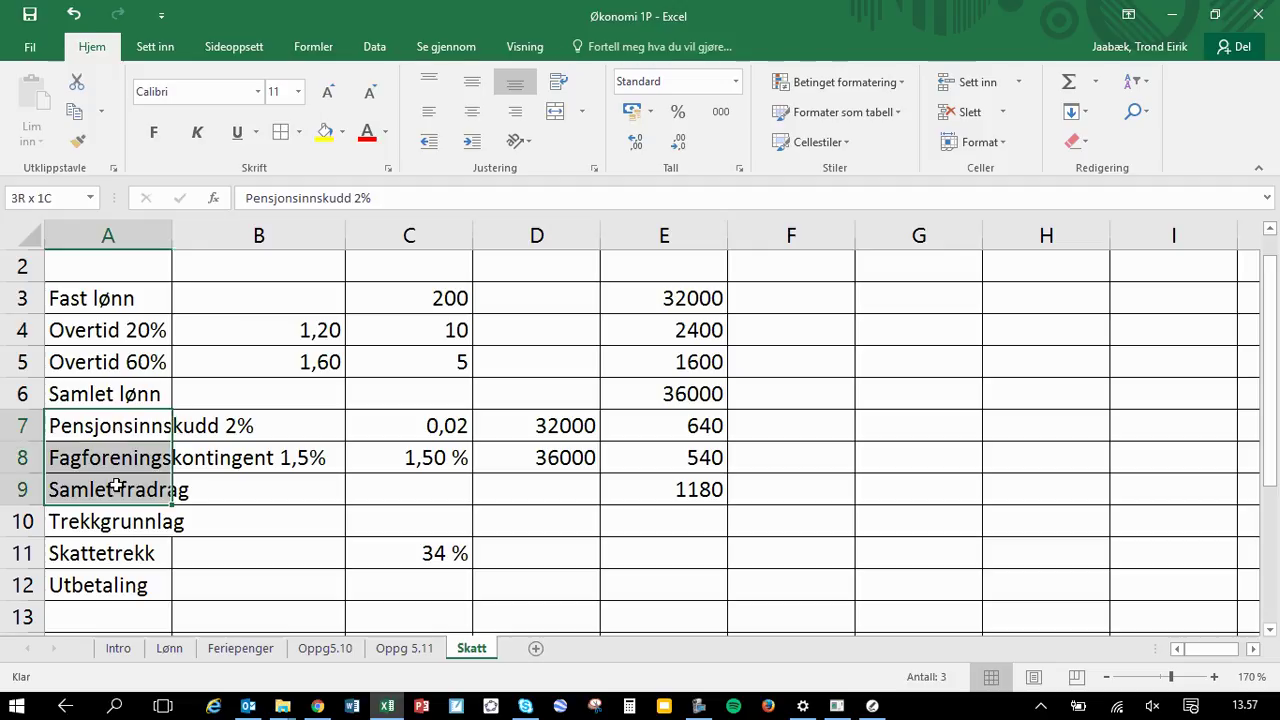
Underline the contents of the Samlet lønn row A6:E6 and the Samlet fradrag row A9:E9
drag(110, 394, 690, 394)
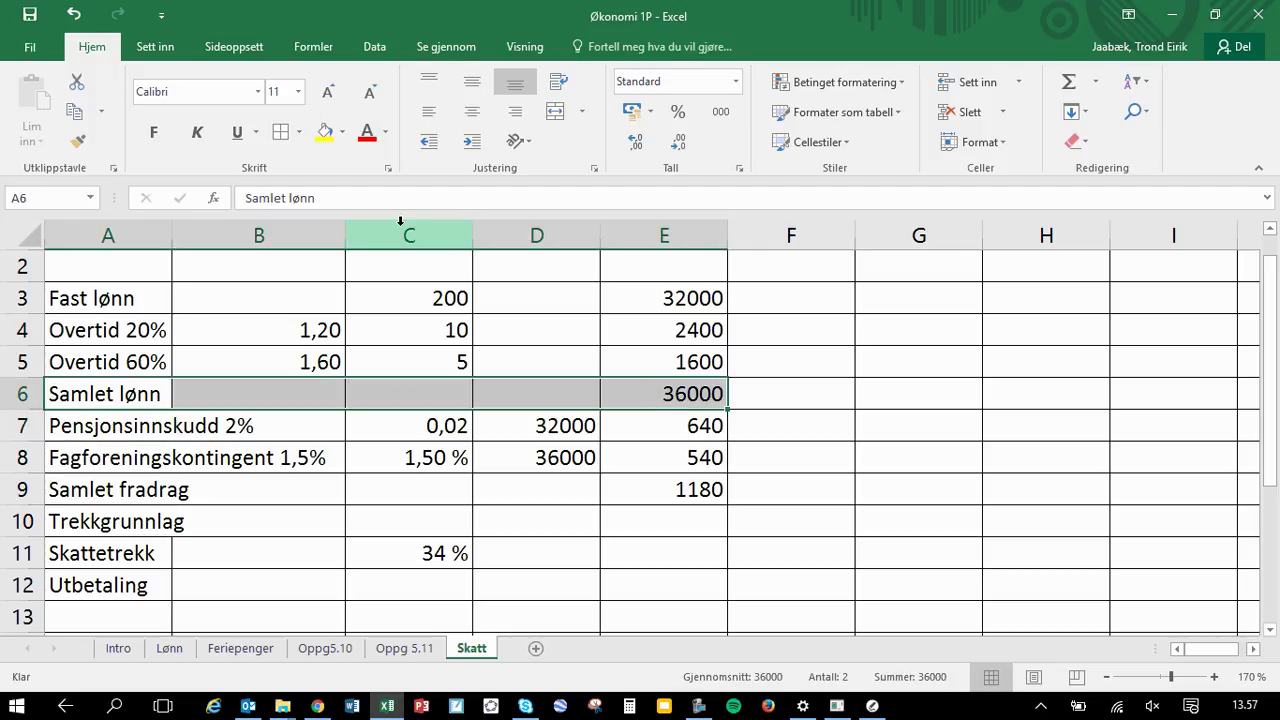
click(257, 133)
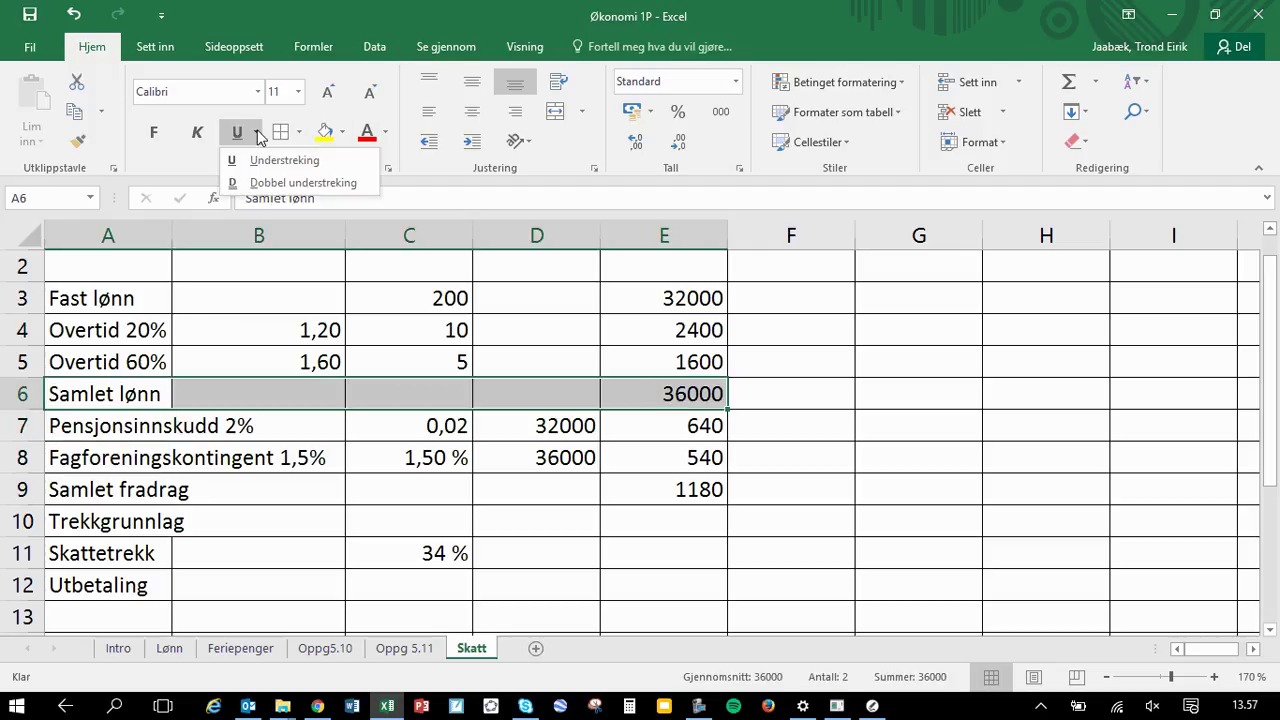
click(297, 133)
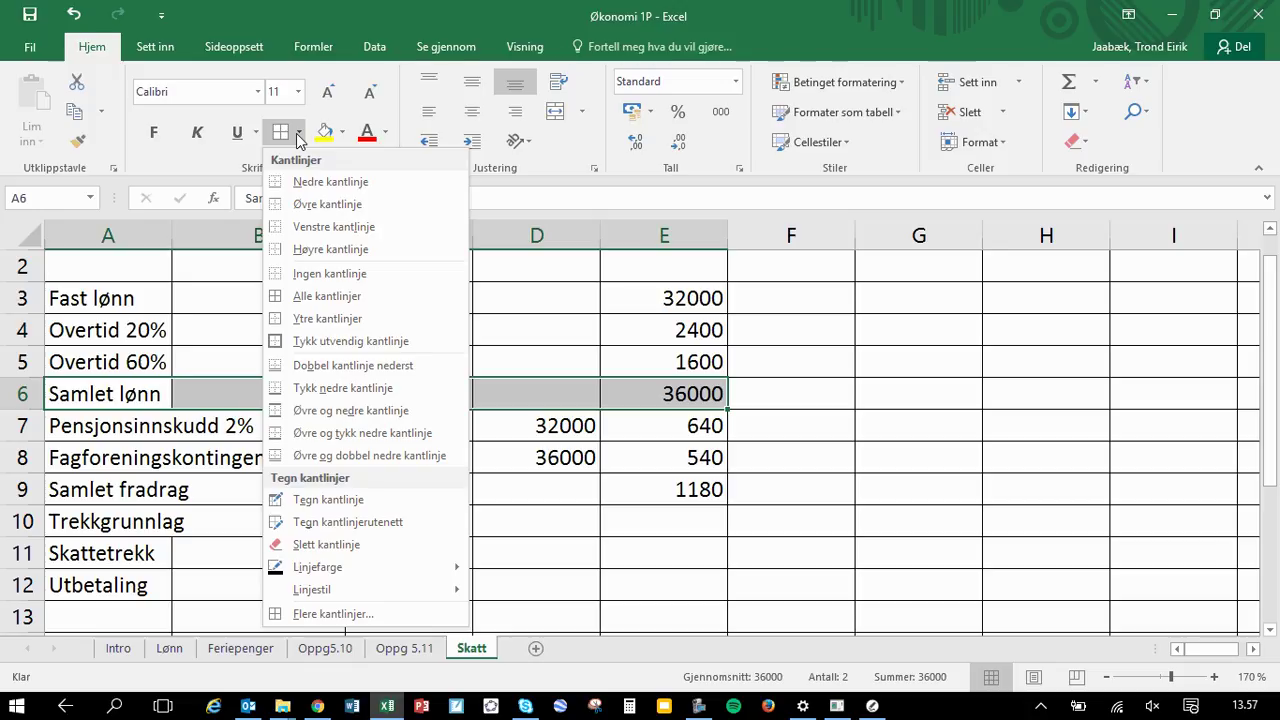
click(237, 132)
click(237, 132)
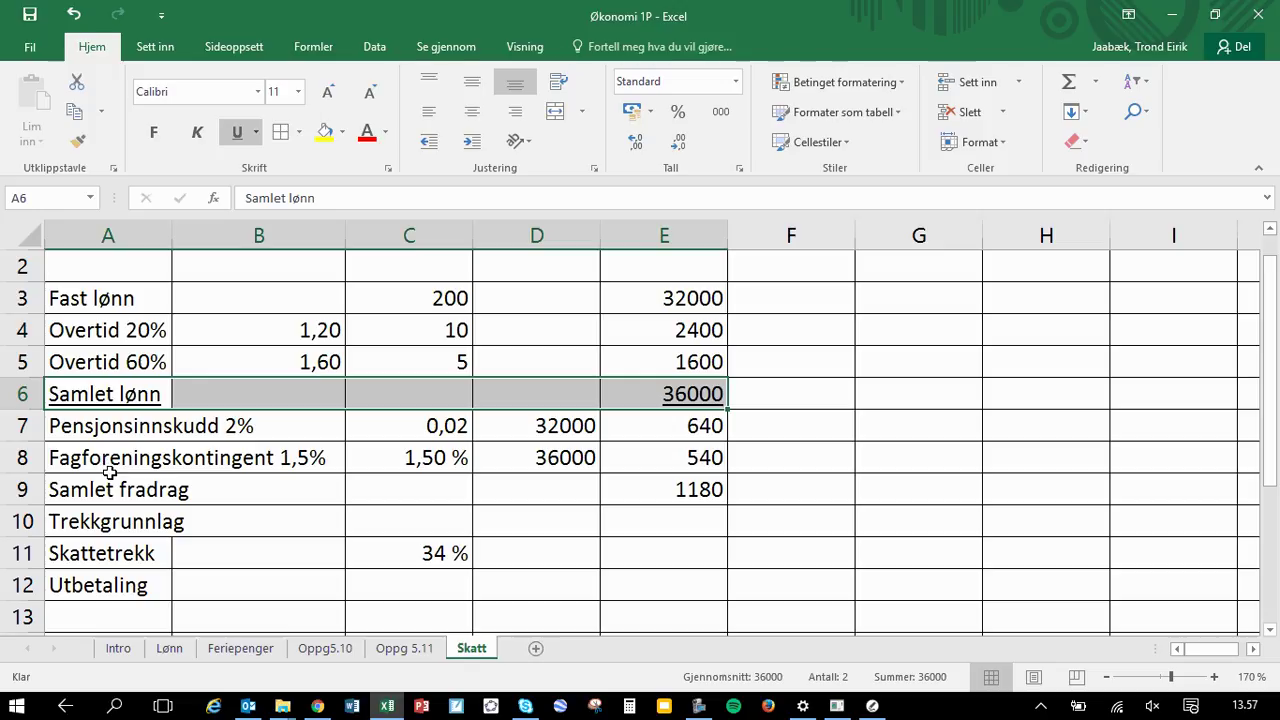
drag(115, 488, 688, 487)
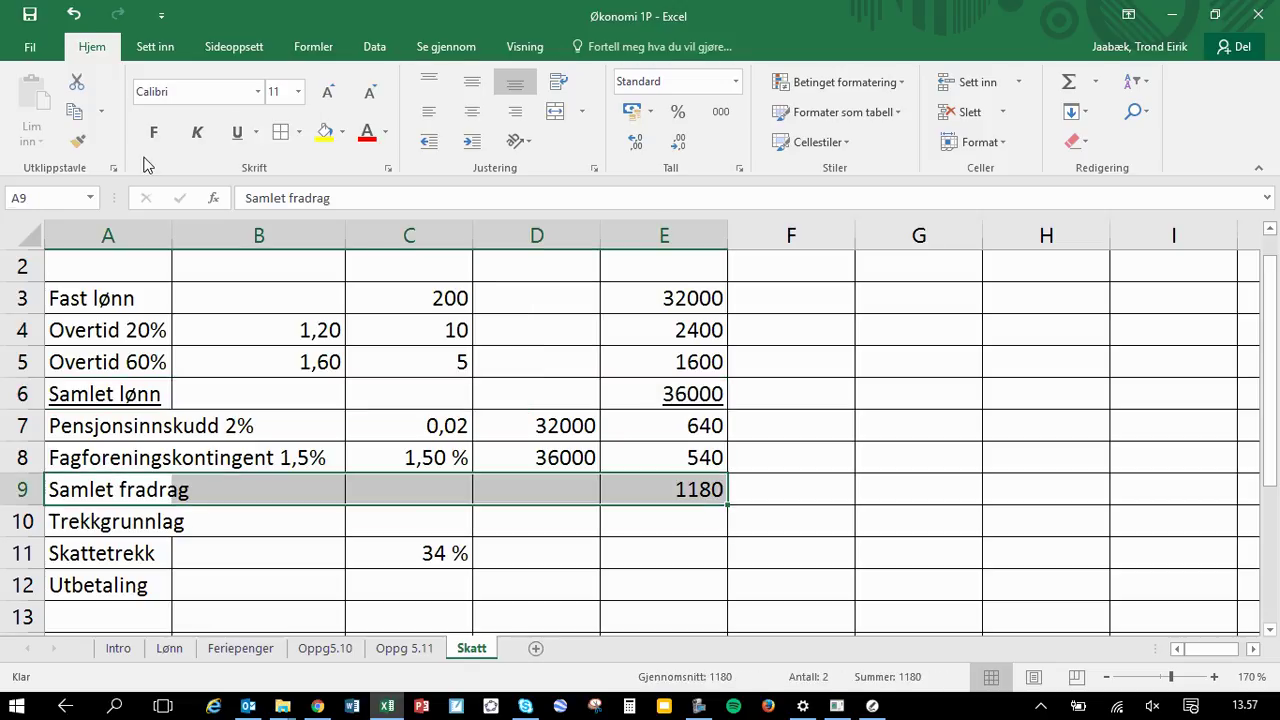
click(237, 132)
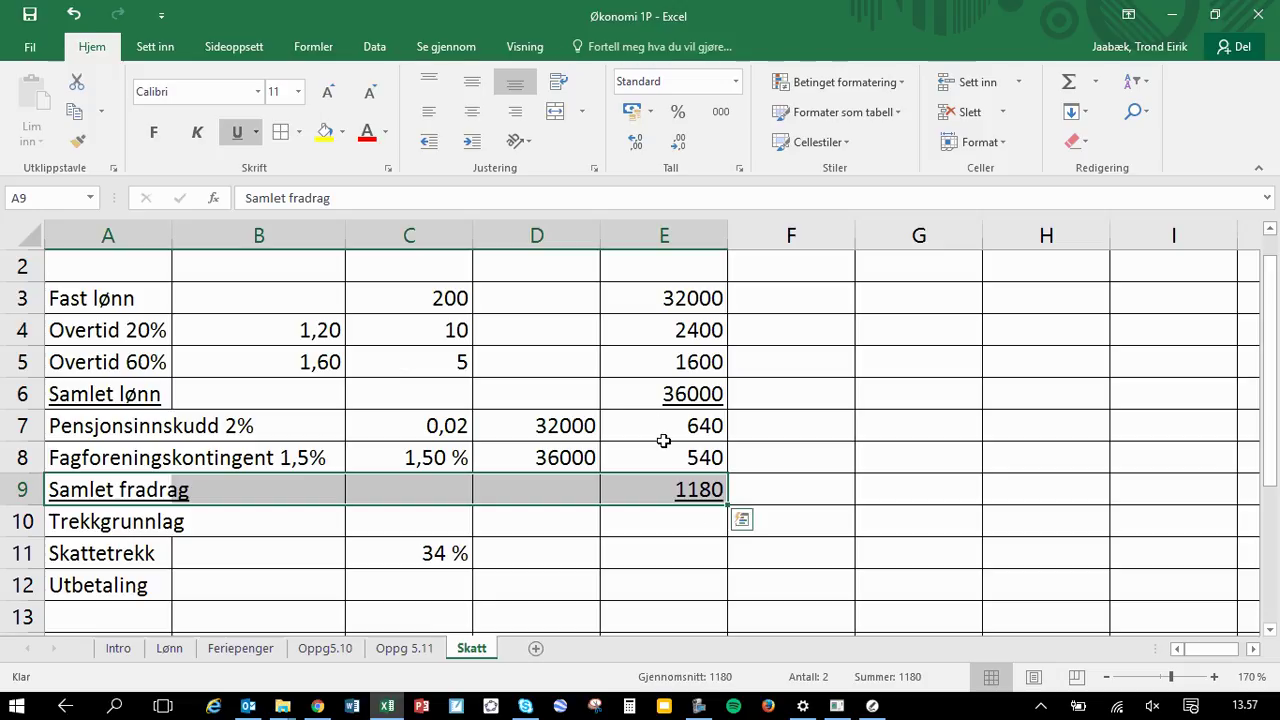
Fill the deduction amounts E7:E9 with a light grey background
click(697, 521)
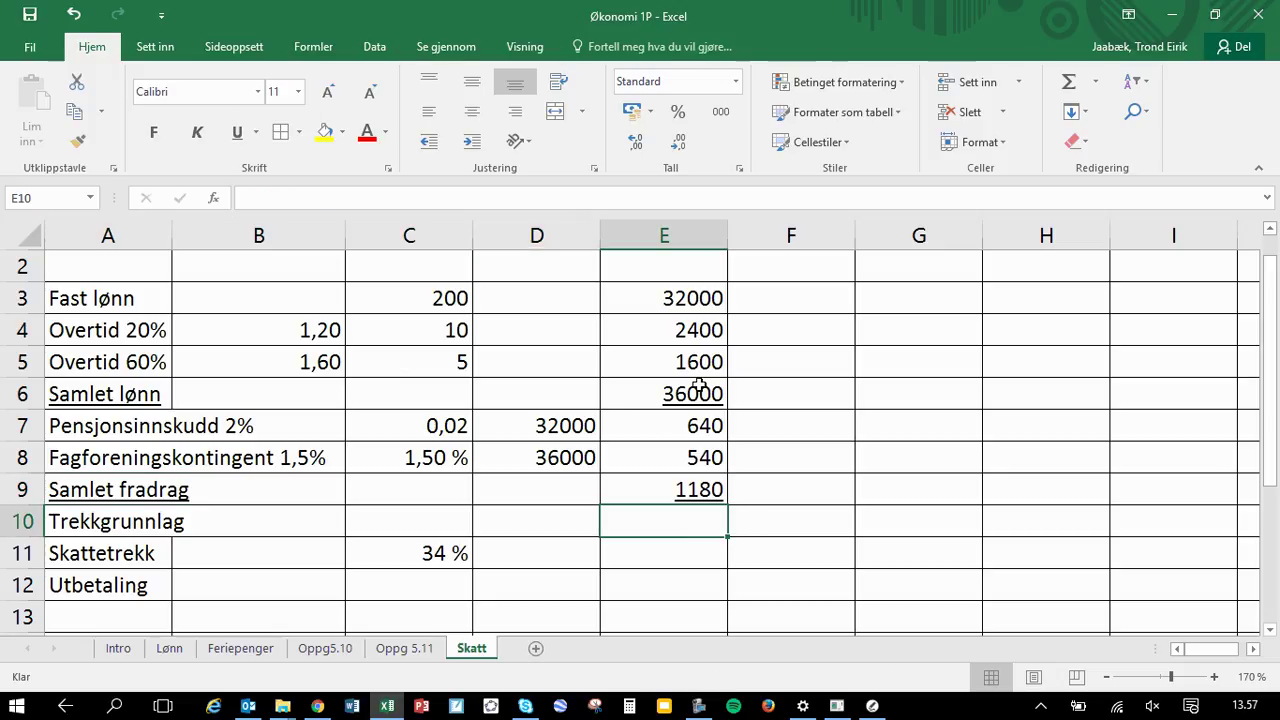
drag(698, 389, 698, 309)
drag(700, 490, 701, 426)
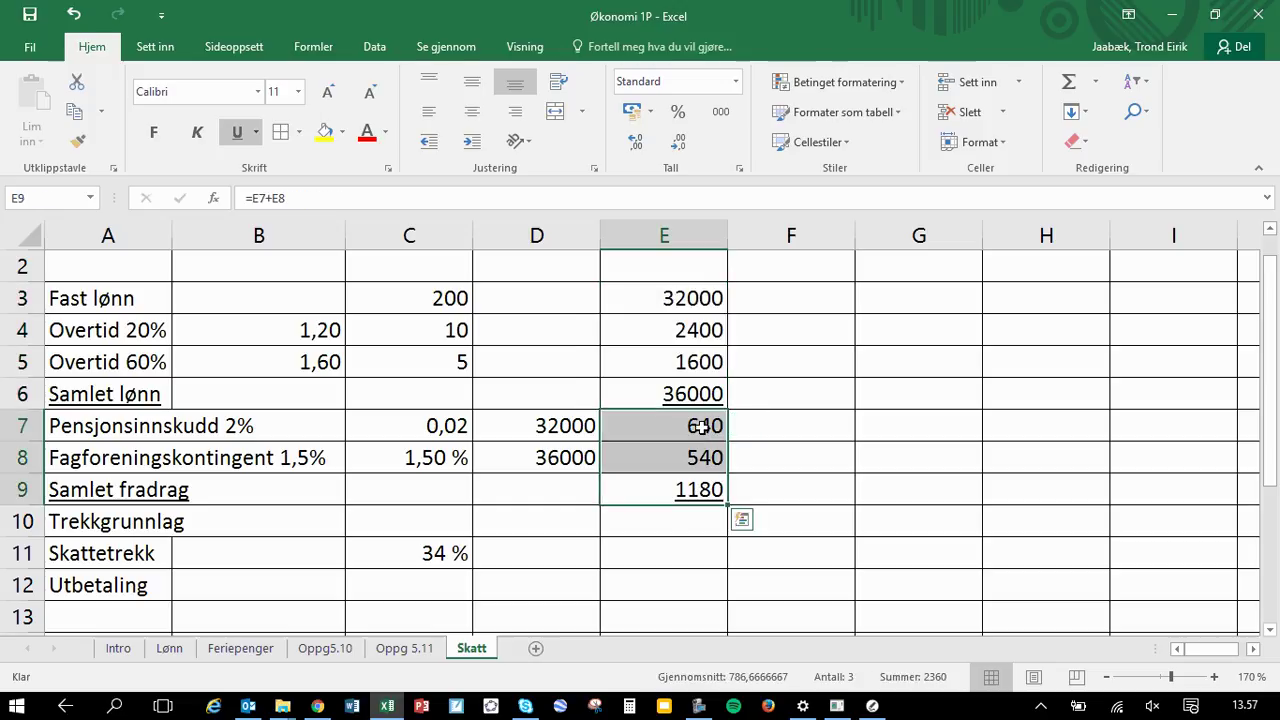
click(342, 132)
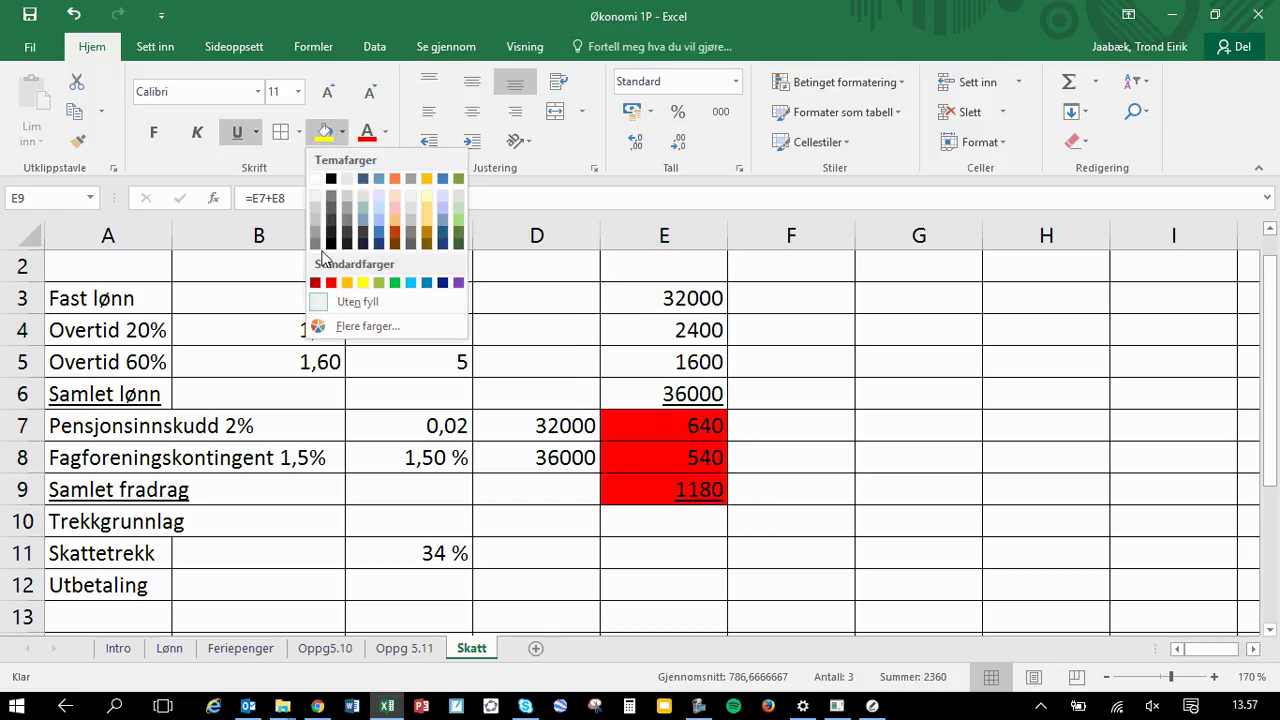
click(314, 205)
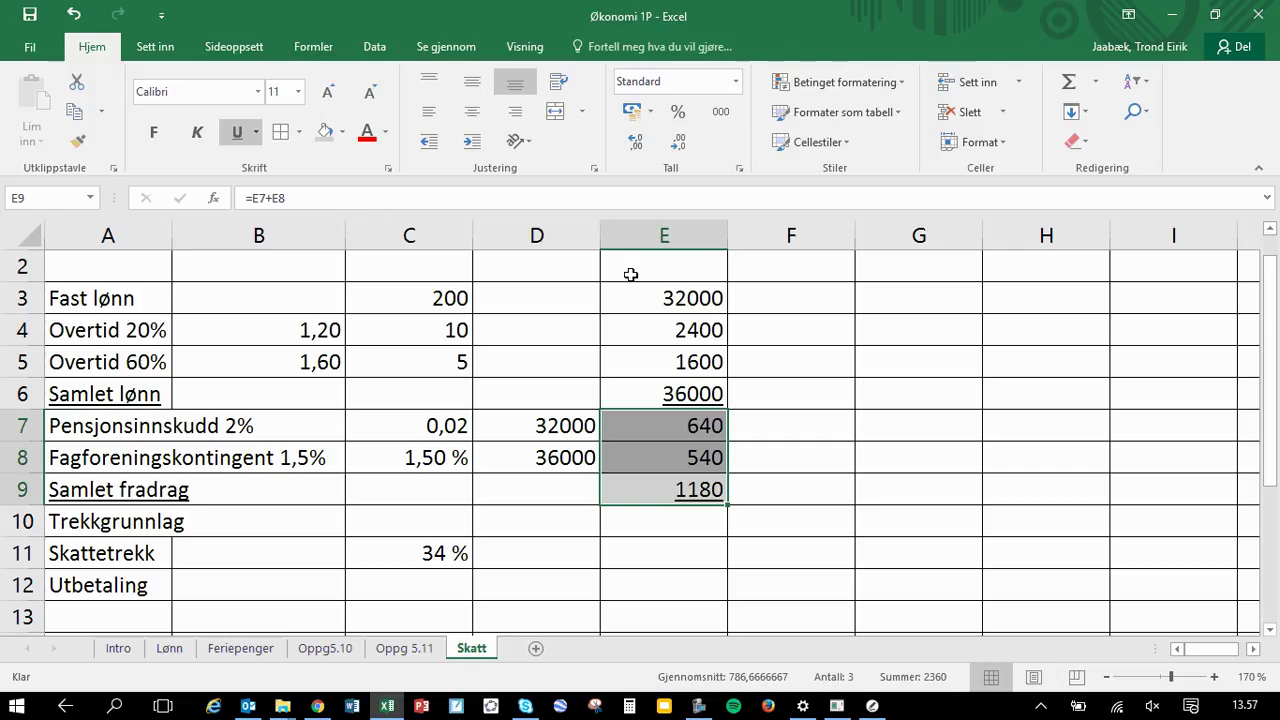
Fill the pay amounts E3:E6 with a darker grey background than the deduction cells
drag(638, 286, 643, 386)
click(342, 132)
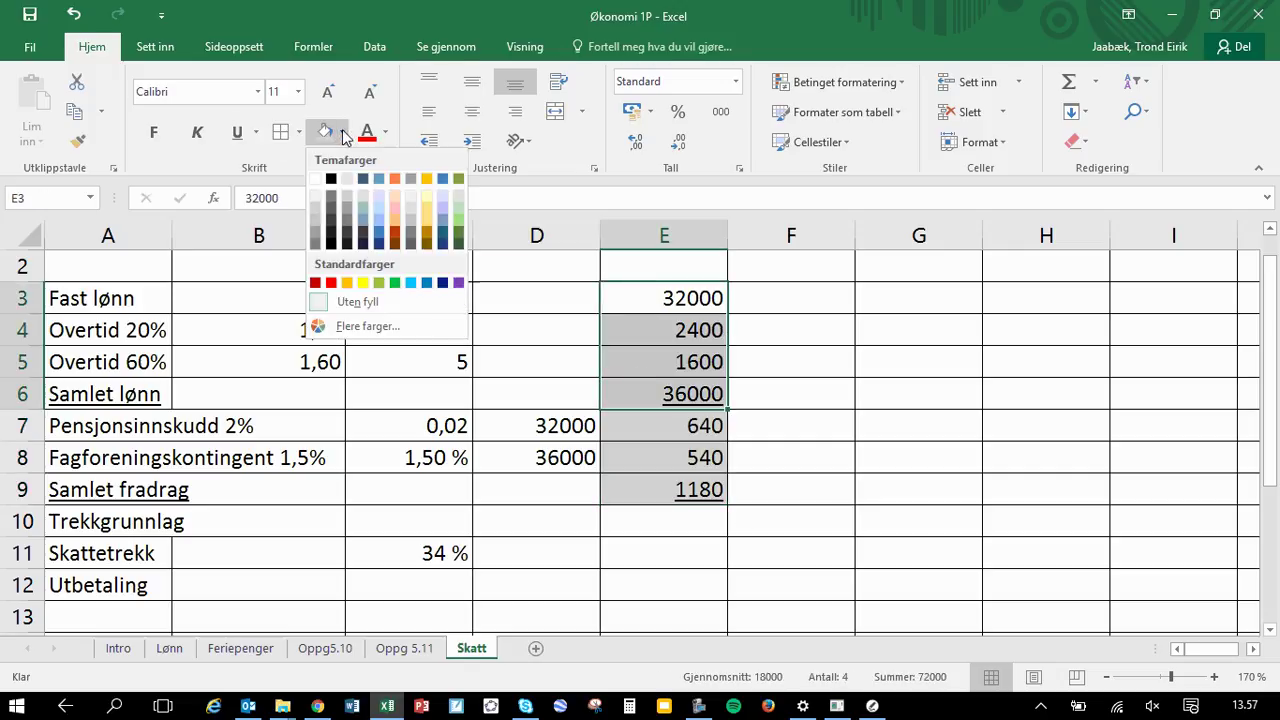
click(314, 223)
click(658, 447)
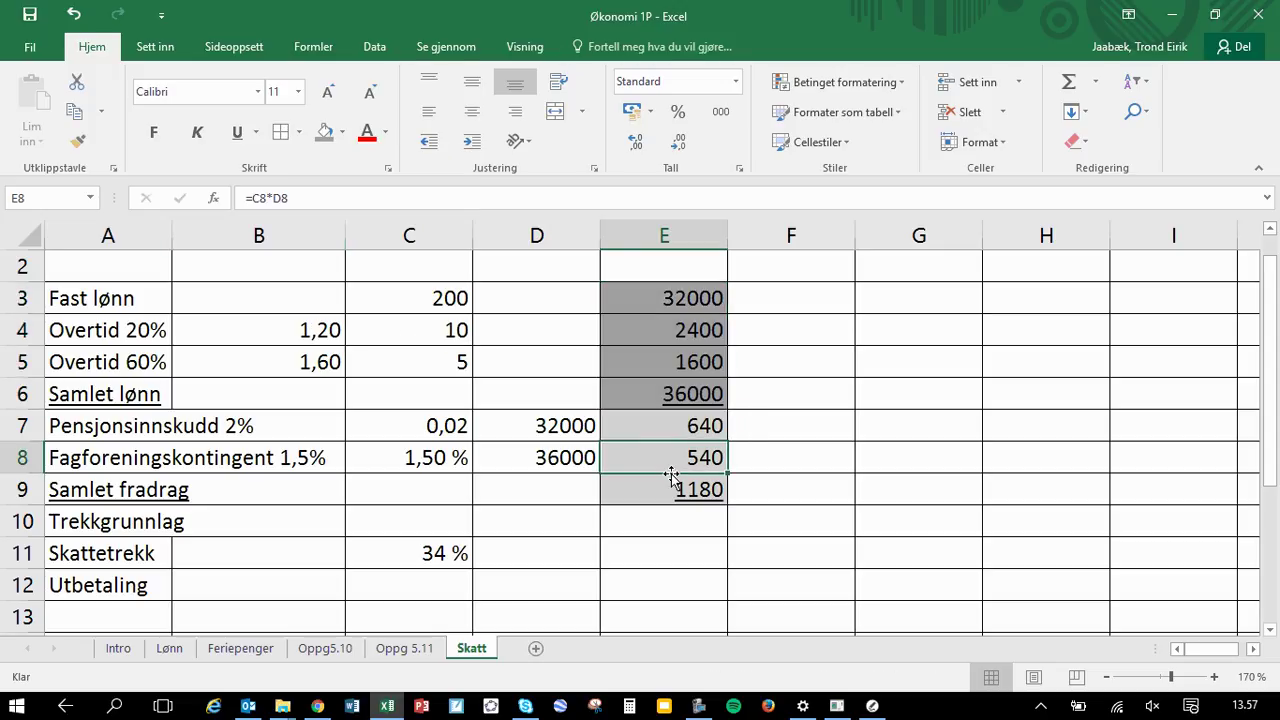
click(534, 531)
click(638, 524)
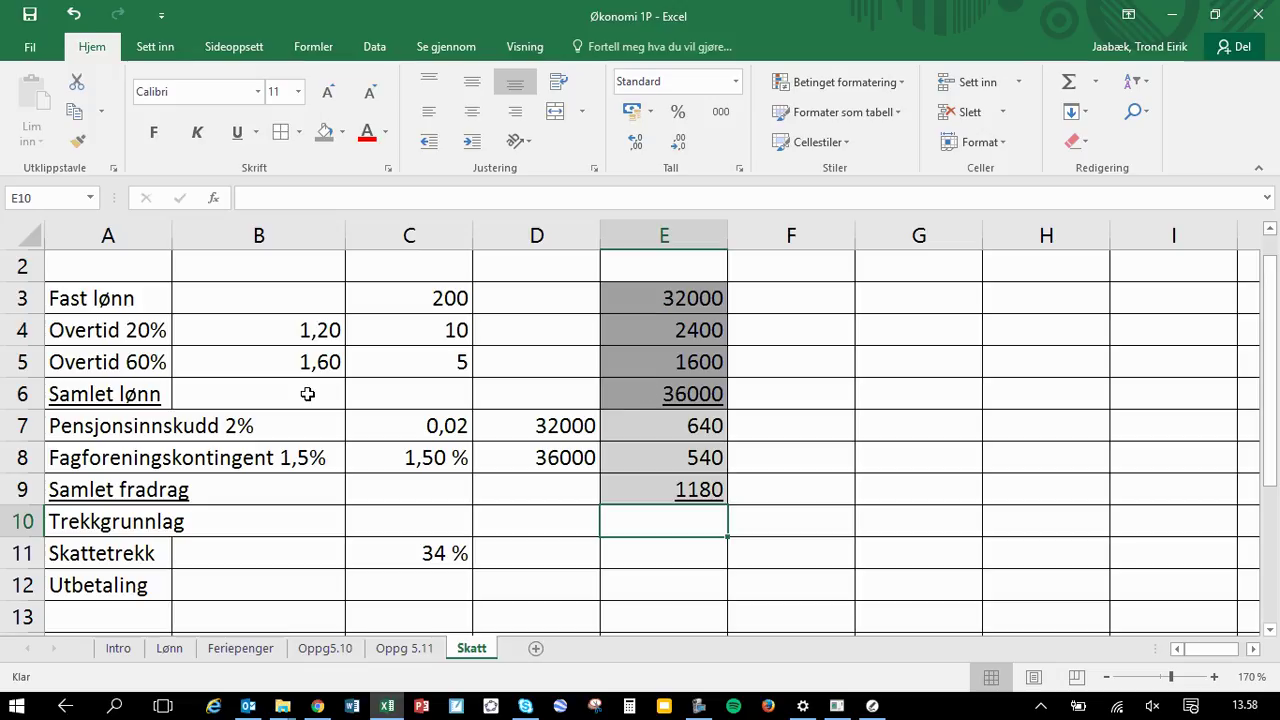
drag(135, 390, 651, 285)
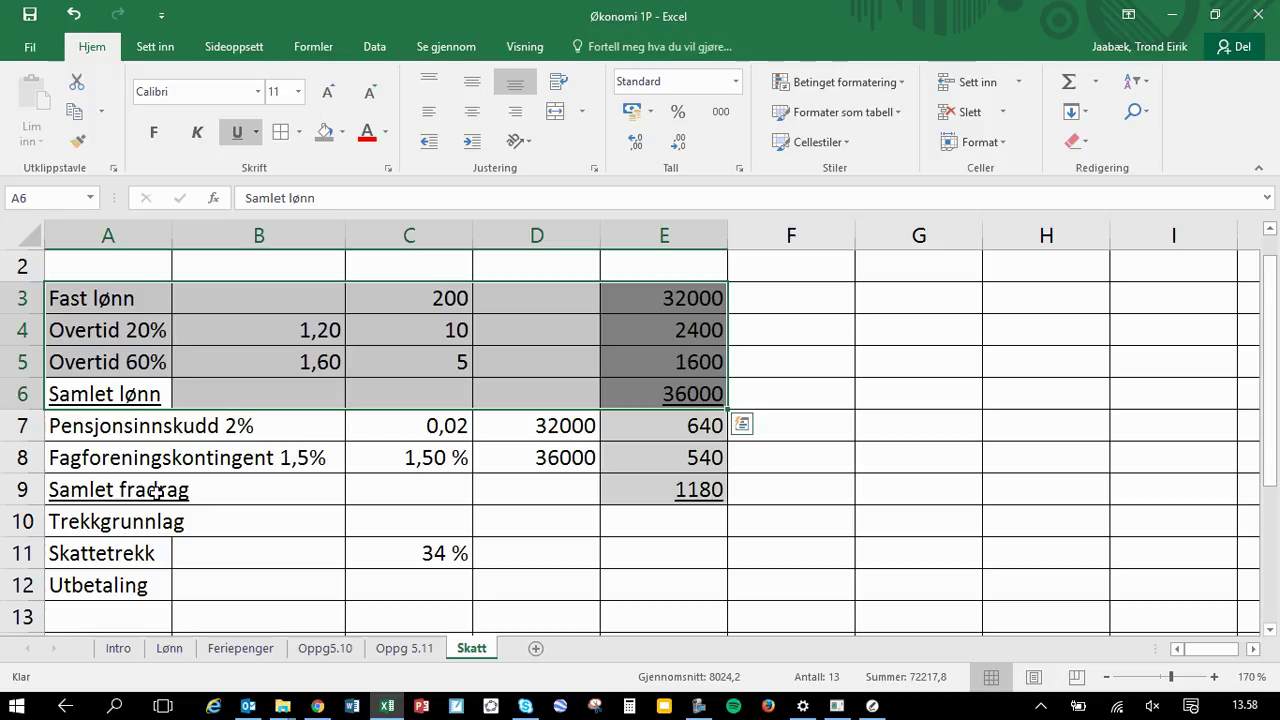
drag(155, 490, 652, 441)
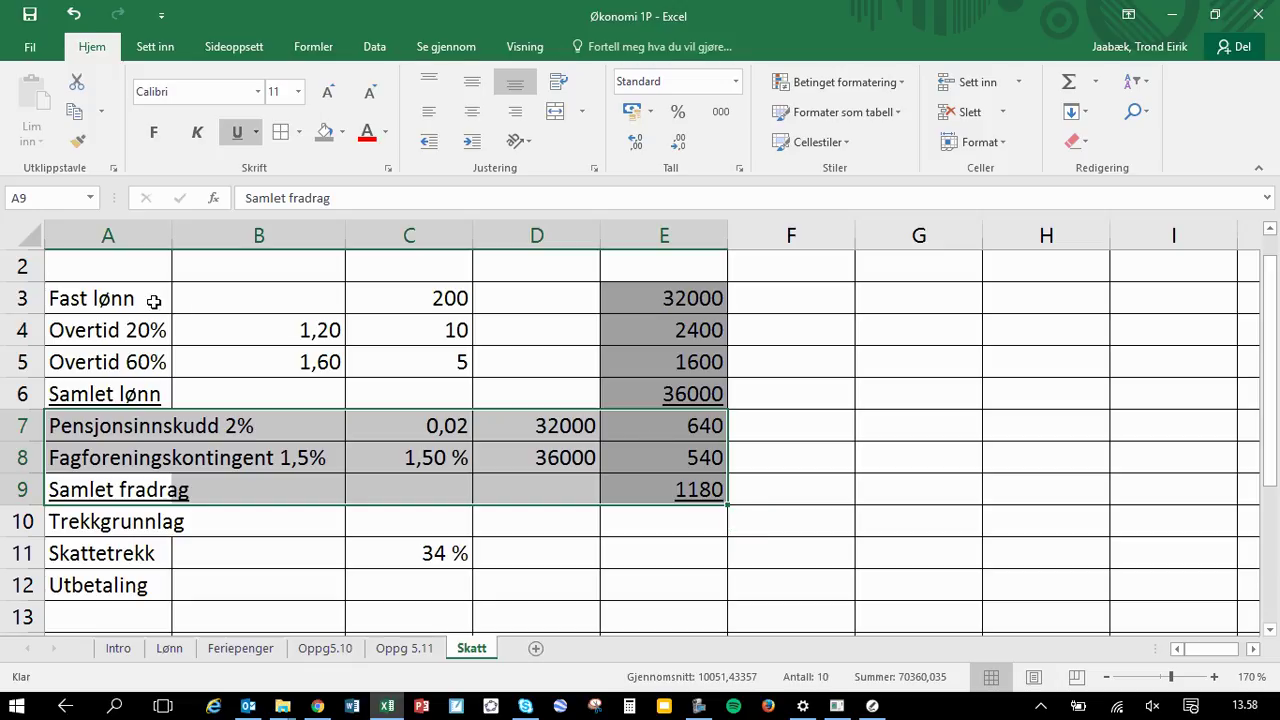
Extend the darker grey fill across the pay rows A3:E6 and the light grey fill across the deduction rows A7:E9
drag(156, 300, 607, 400)
click(325, 132)
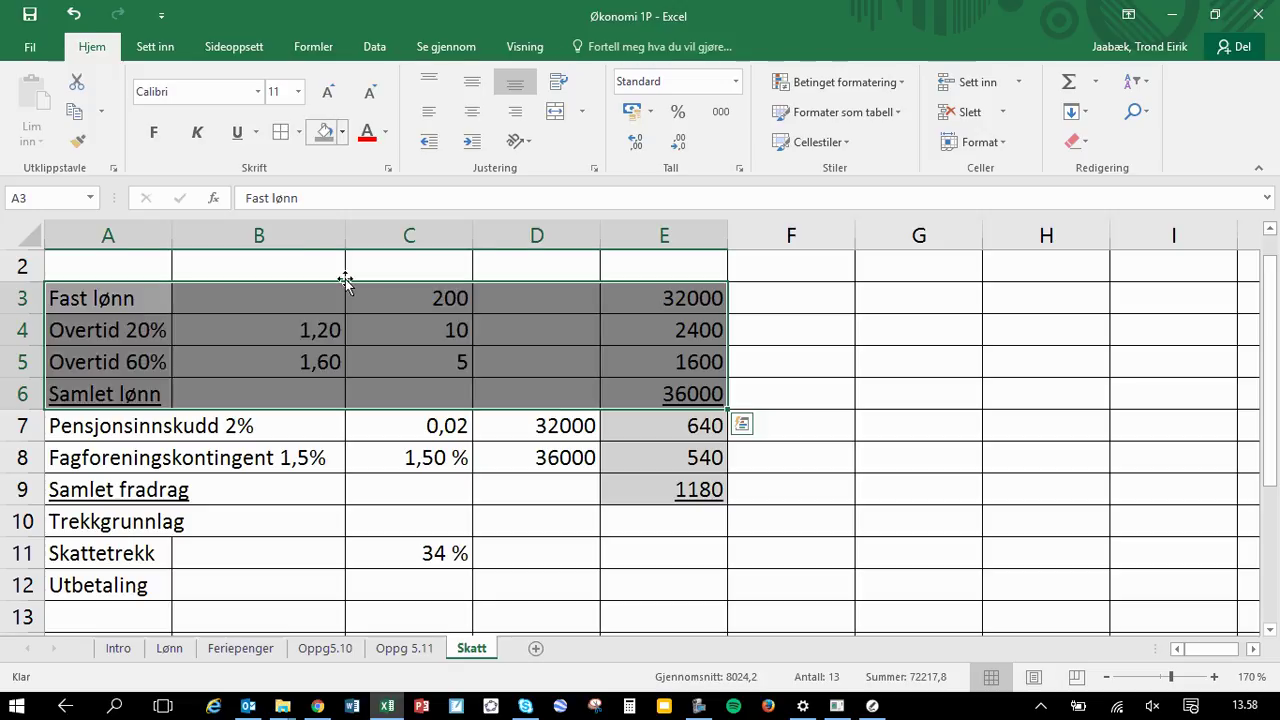
drag(208, 425, 508, 454)
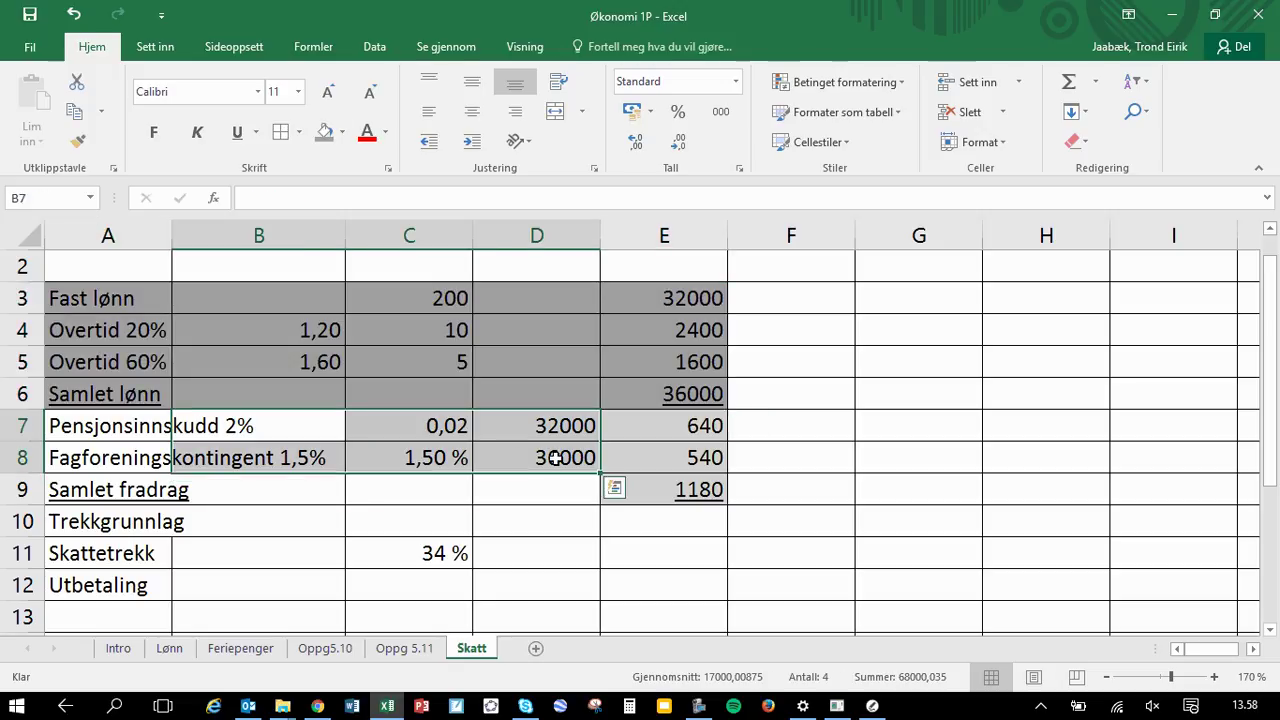
click(116, 432)
drag(116, 432, 663, 486)
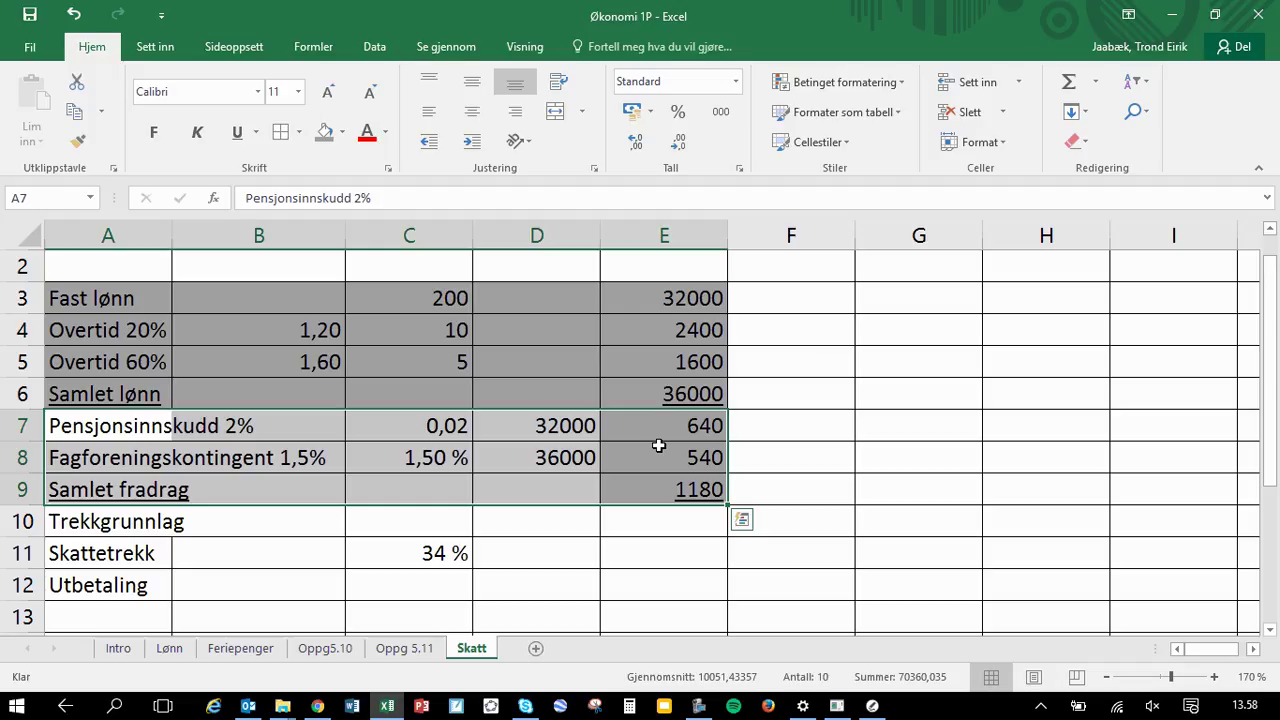
click(343, 132)
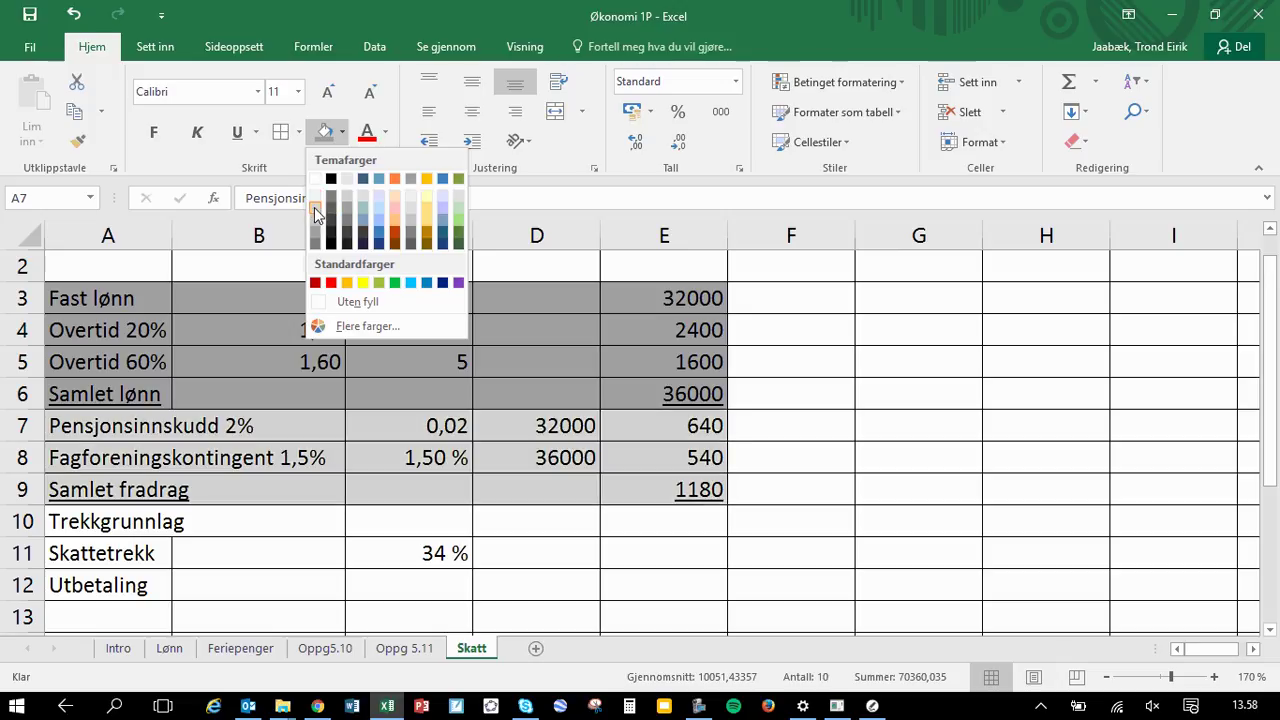
click(315, 212)
Calculate the tax base in the Trekkgrunnlag cell E10 by subtracting total deductions from total pay with =E6-E9
click(294, 527)
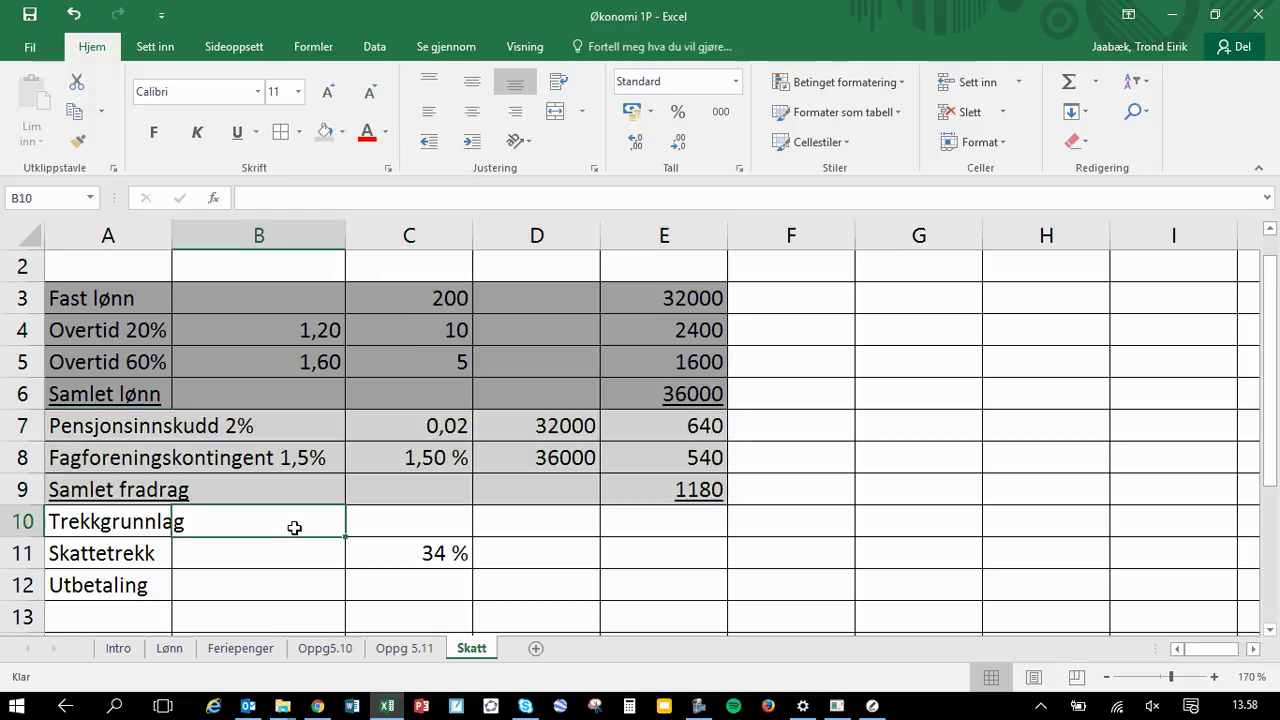
click(694, 516)
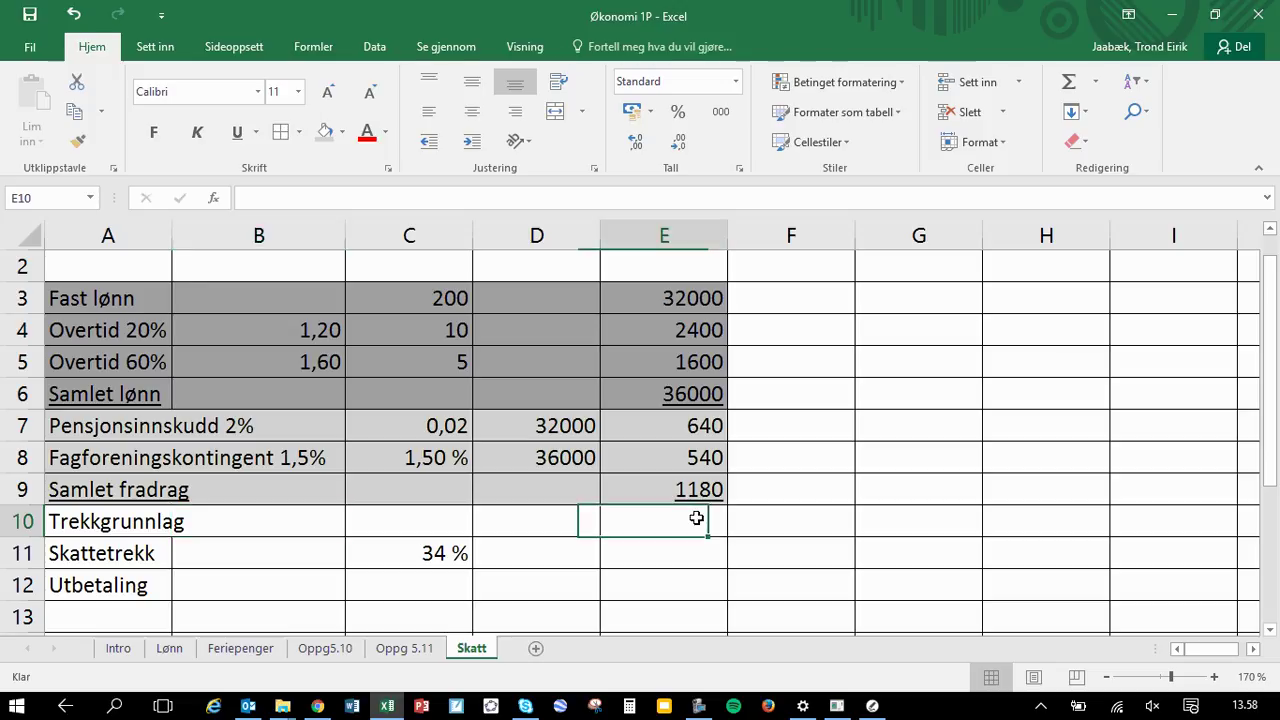
text(=)
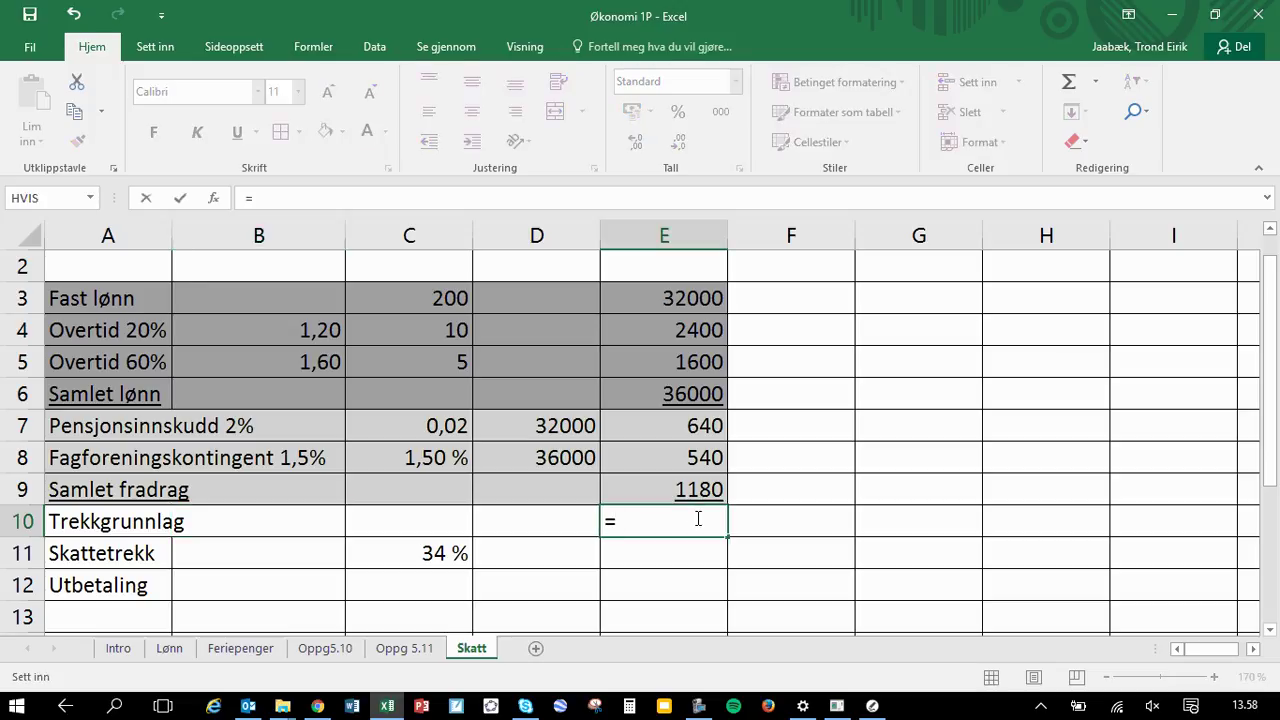
click(703, 394)
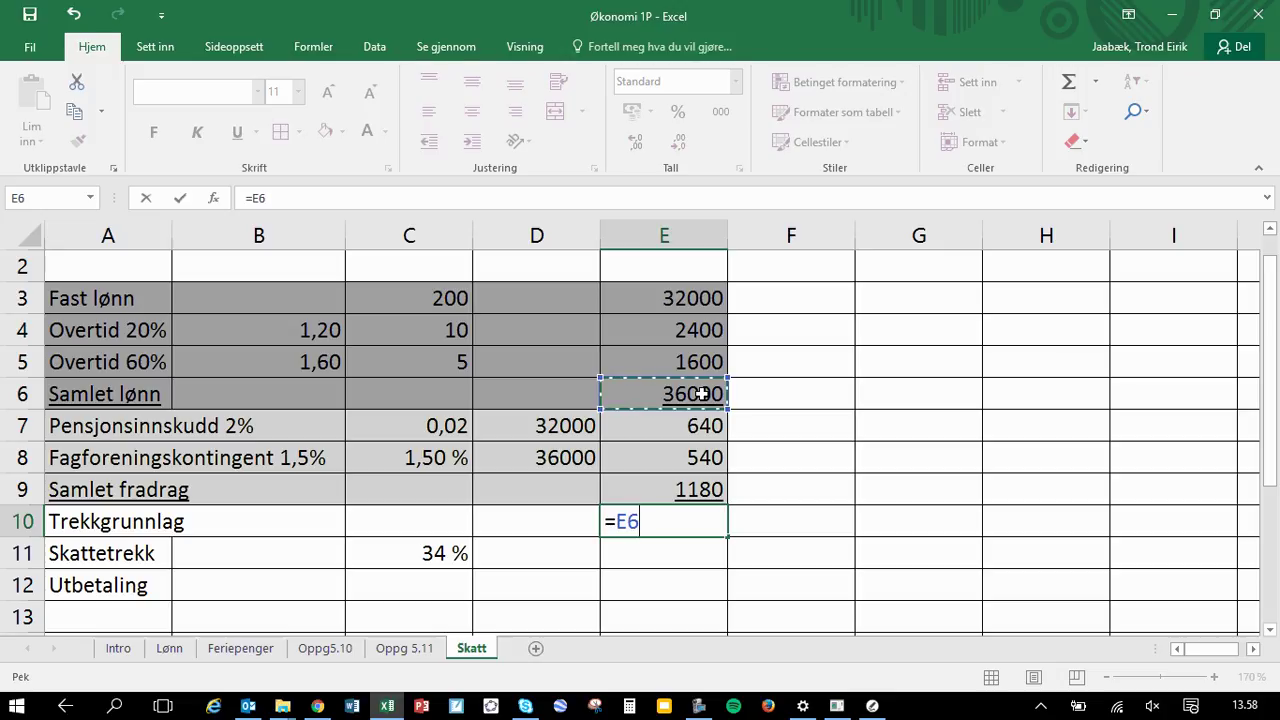
text(-)
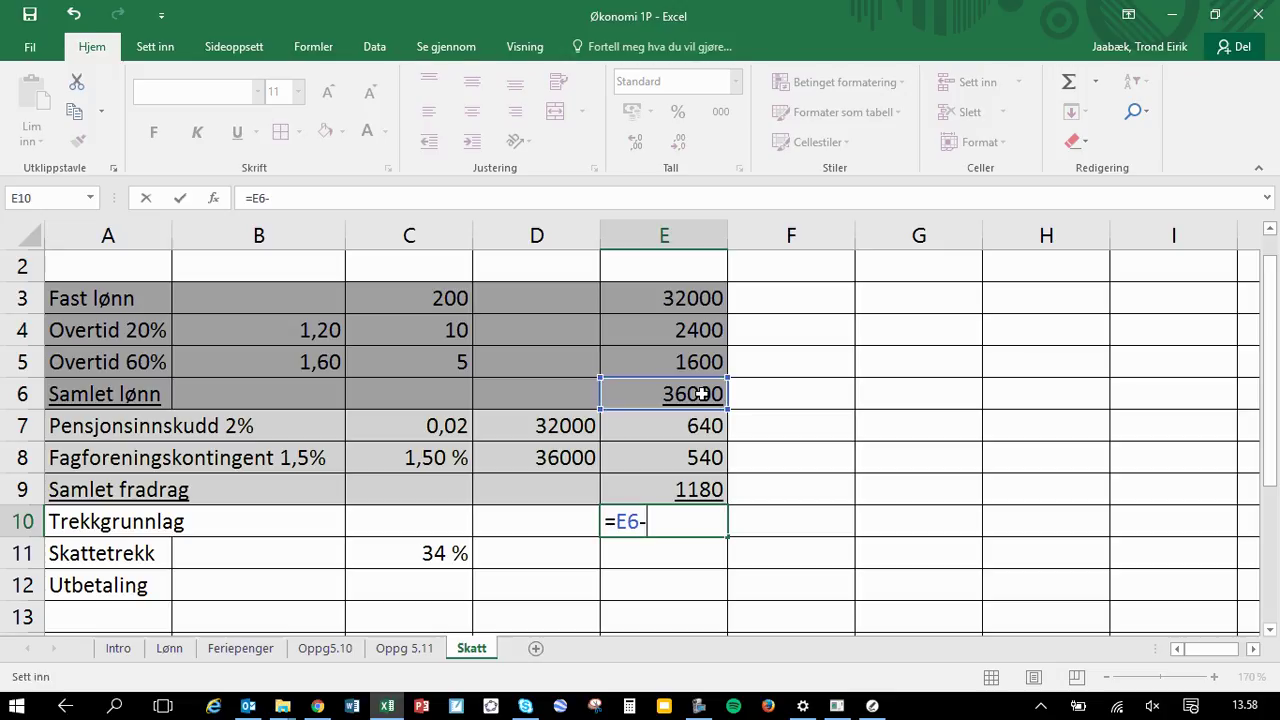
click(693, 490)
key(Return)
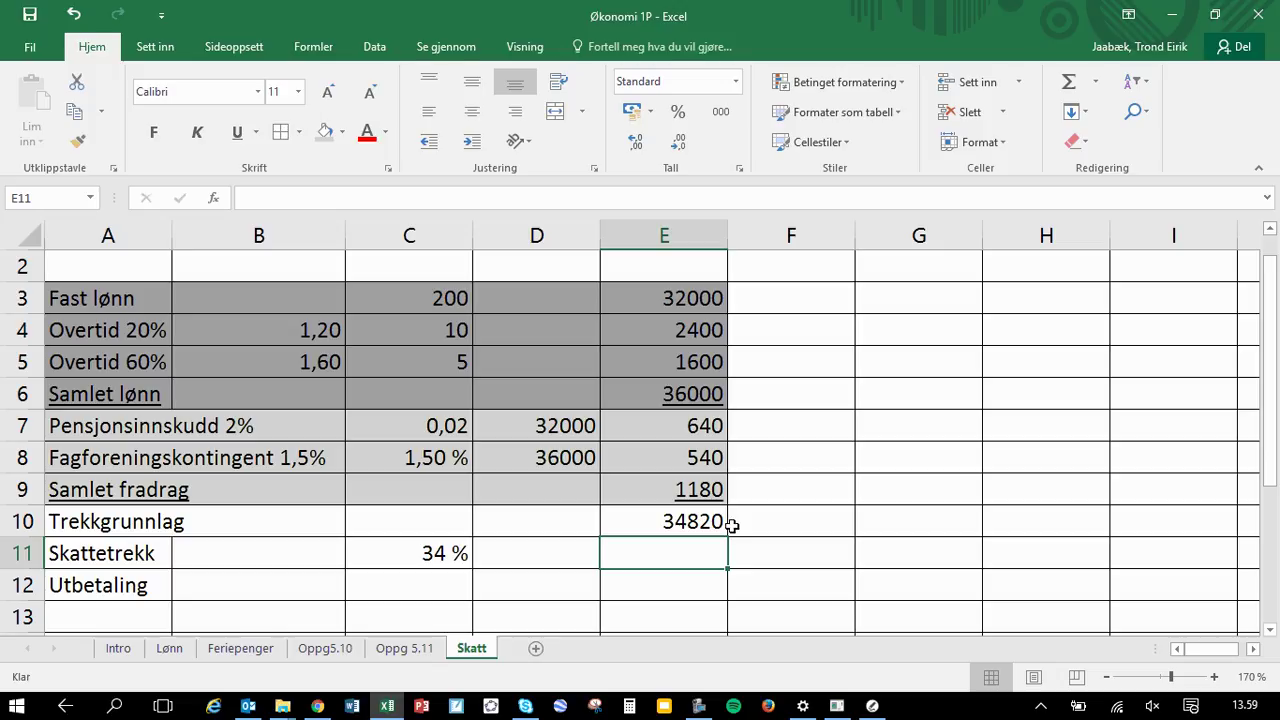
click(670, 518)
click(670, 396)
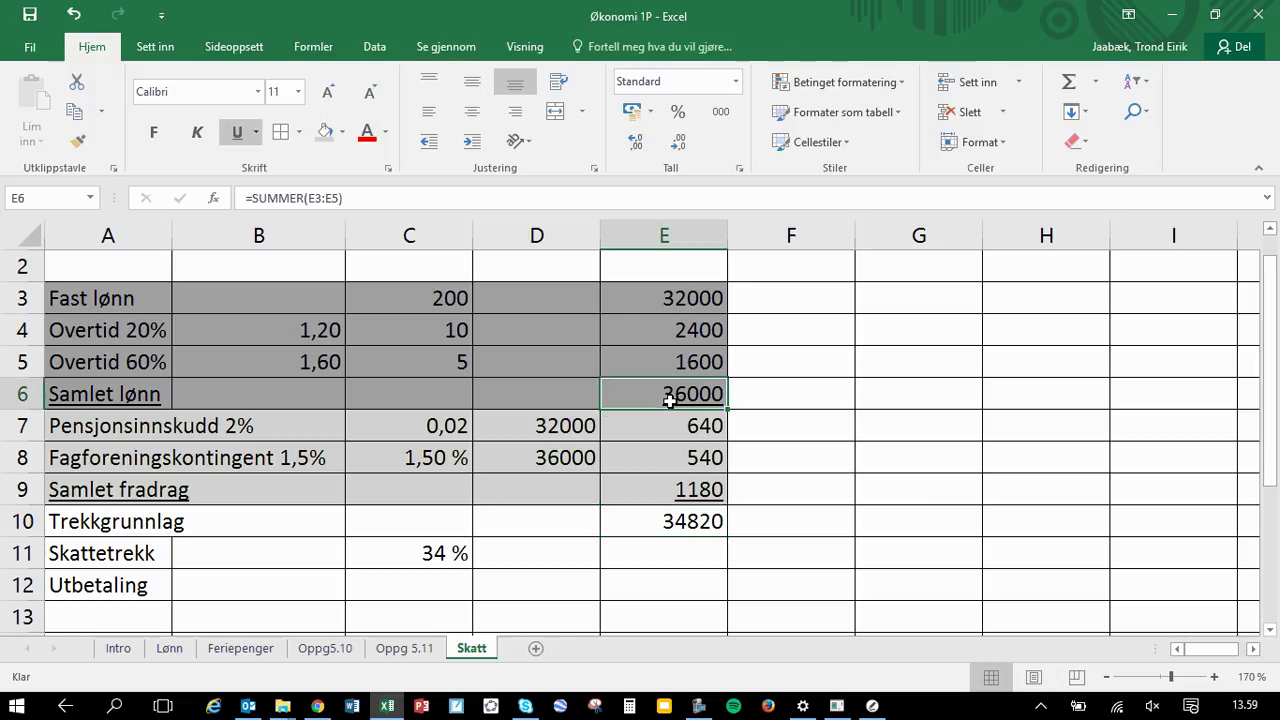
click(668, 496)
click(666, 522)
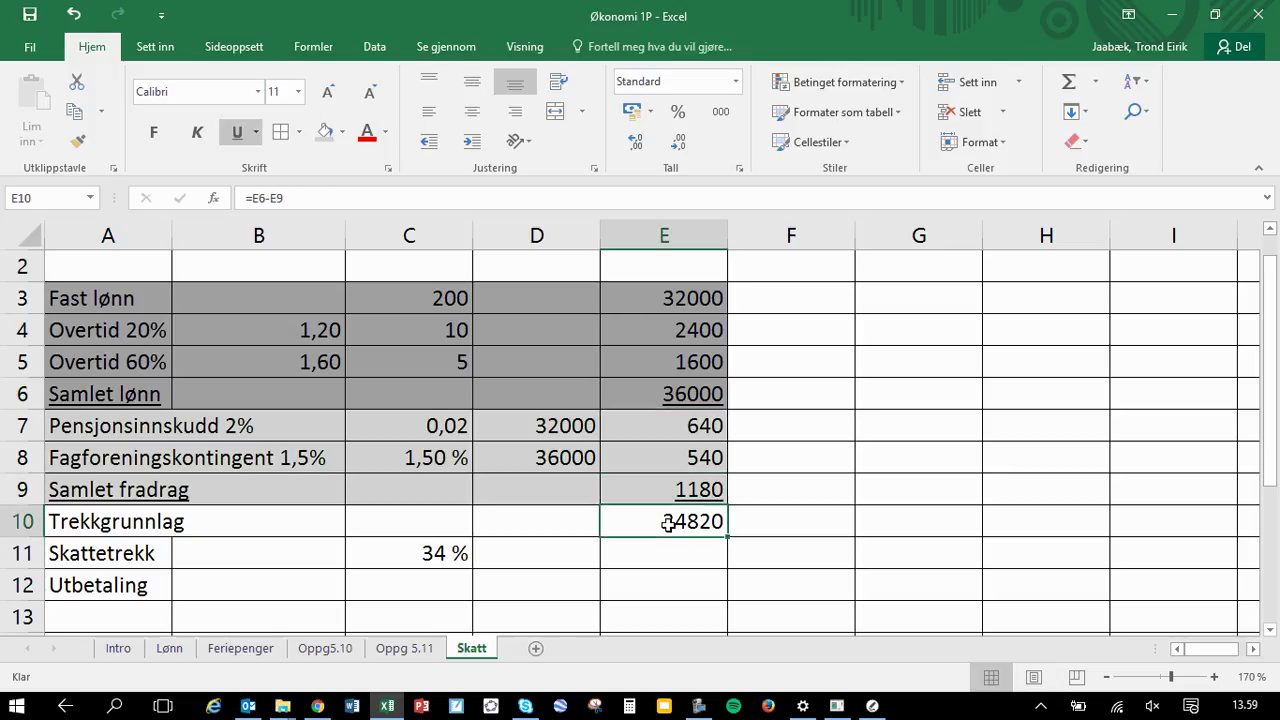
Calculate the tax in the Skattetrekk cell E11 by multiplying the tax base by the tax rate with =E10*C11
click(664, 554)
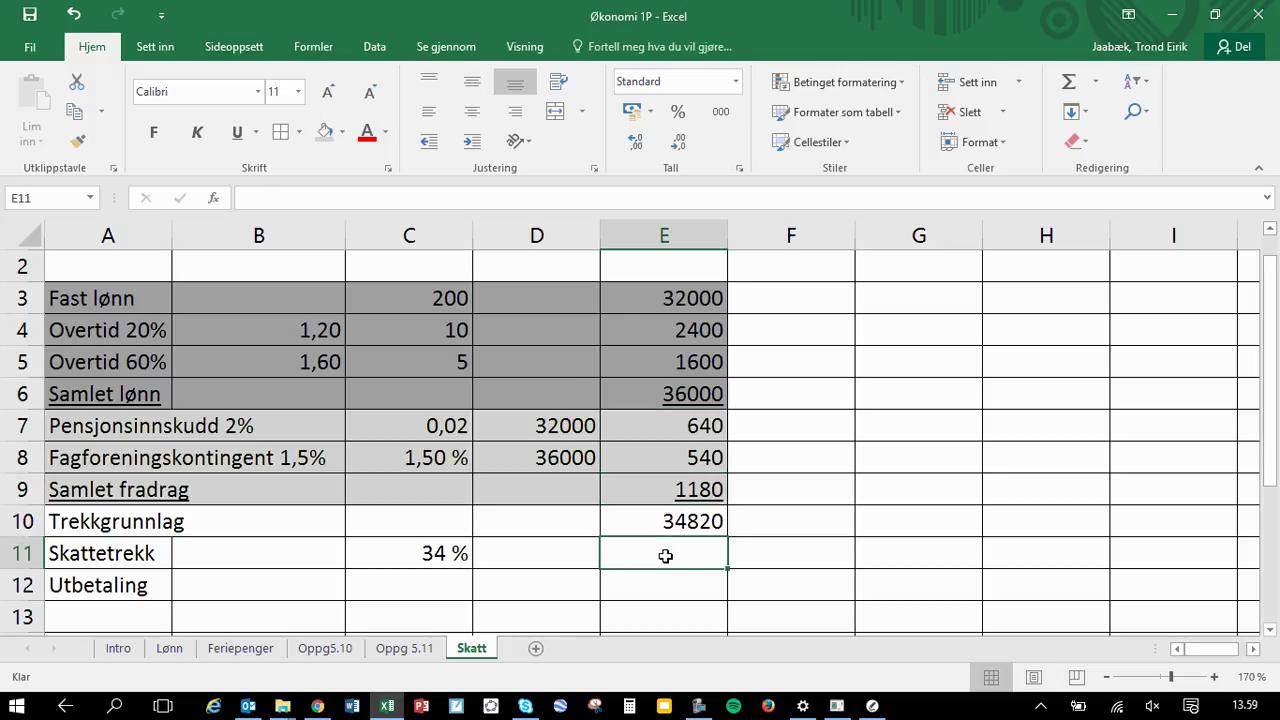
text(=)
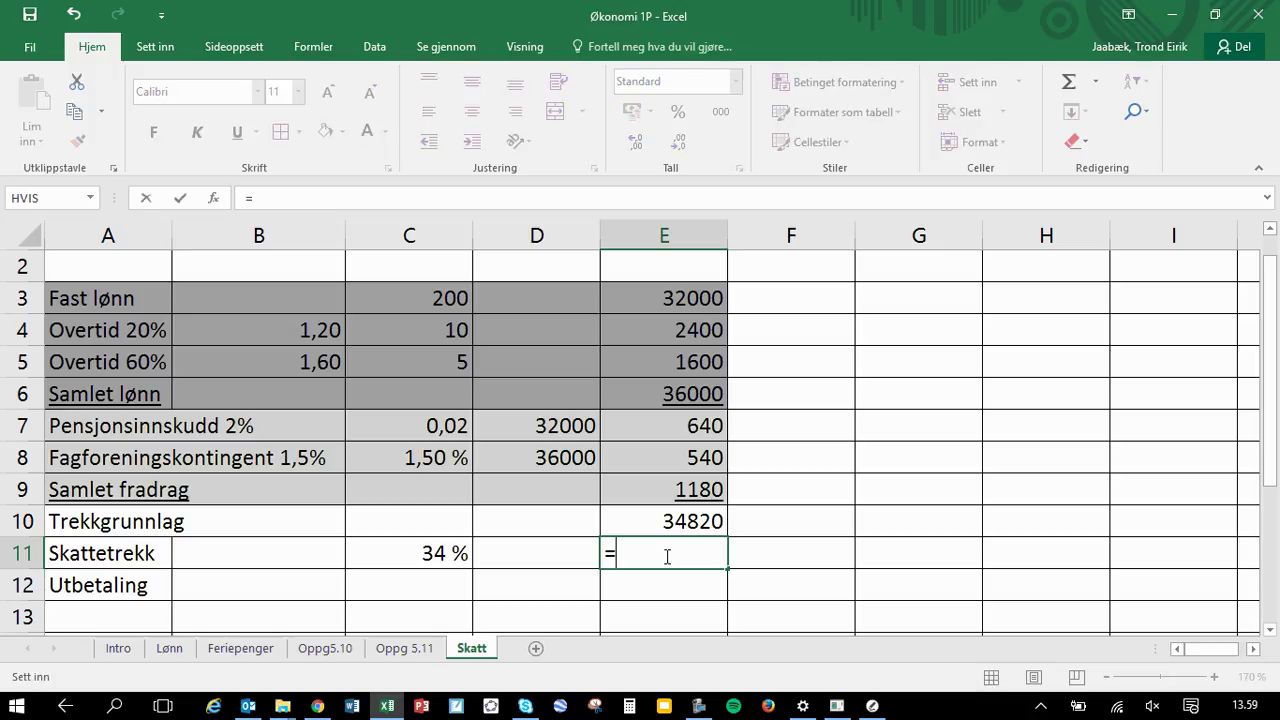
click(684, 521)
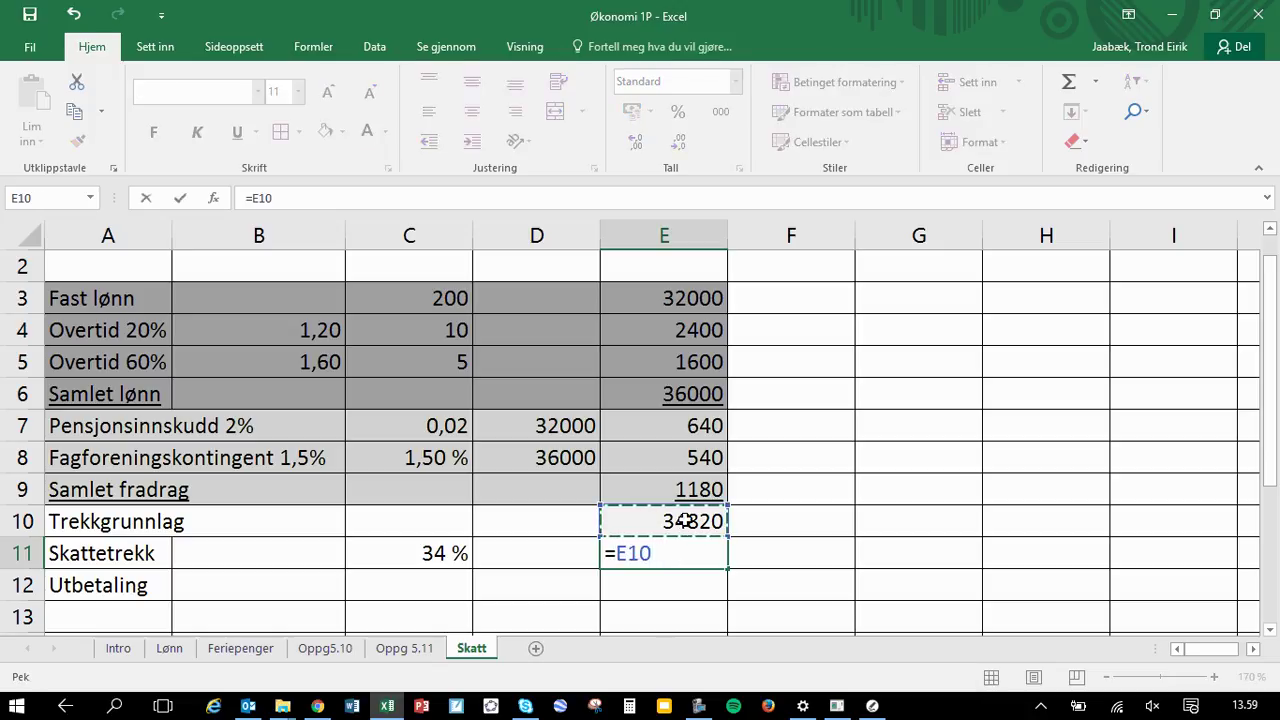
text(*)
click(423, 551)
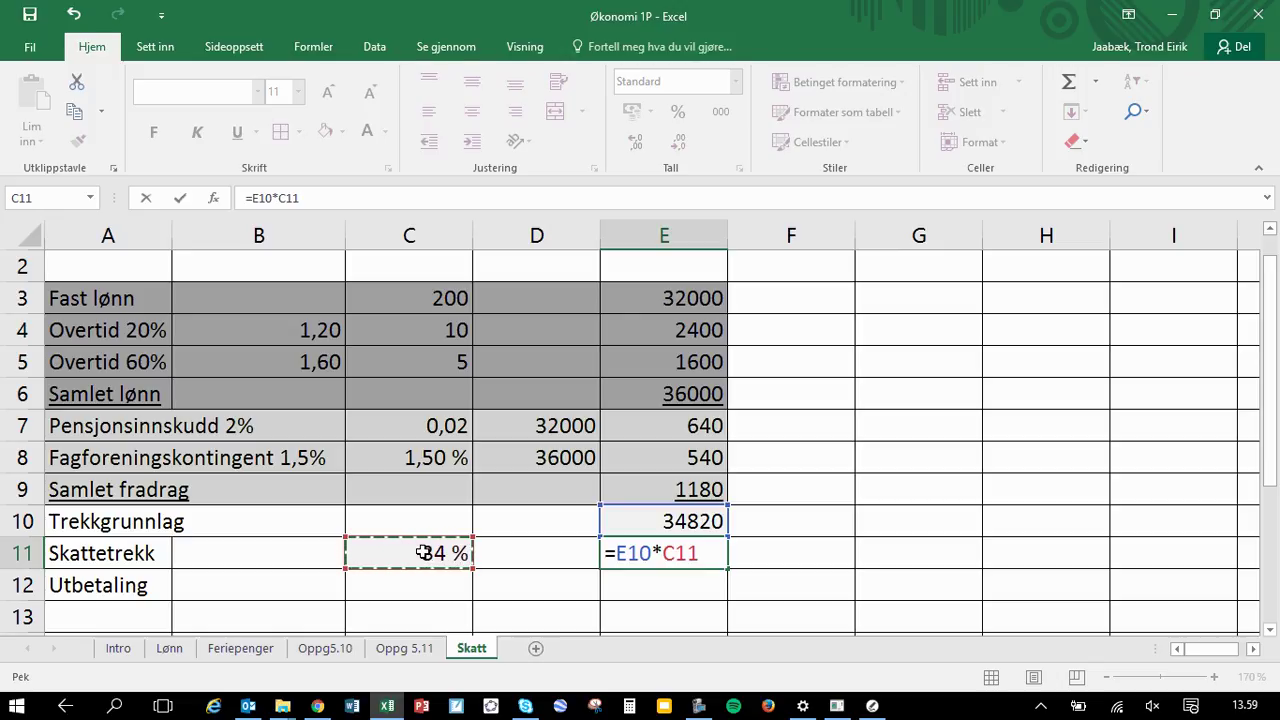
key(Return)
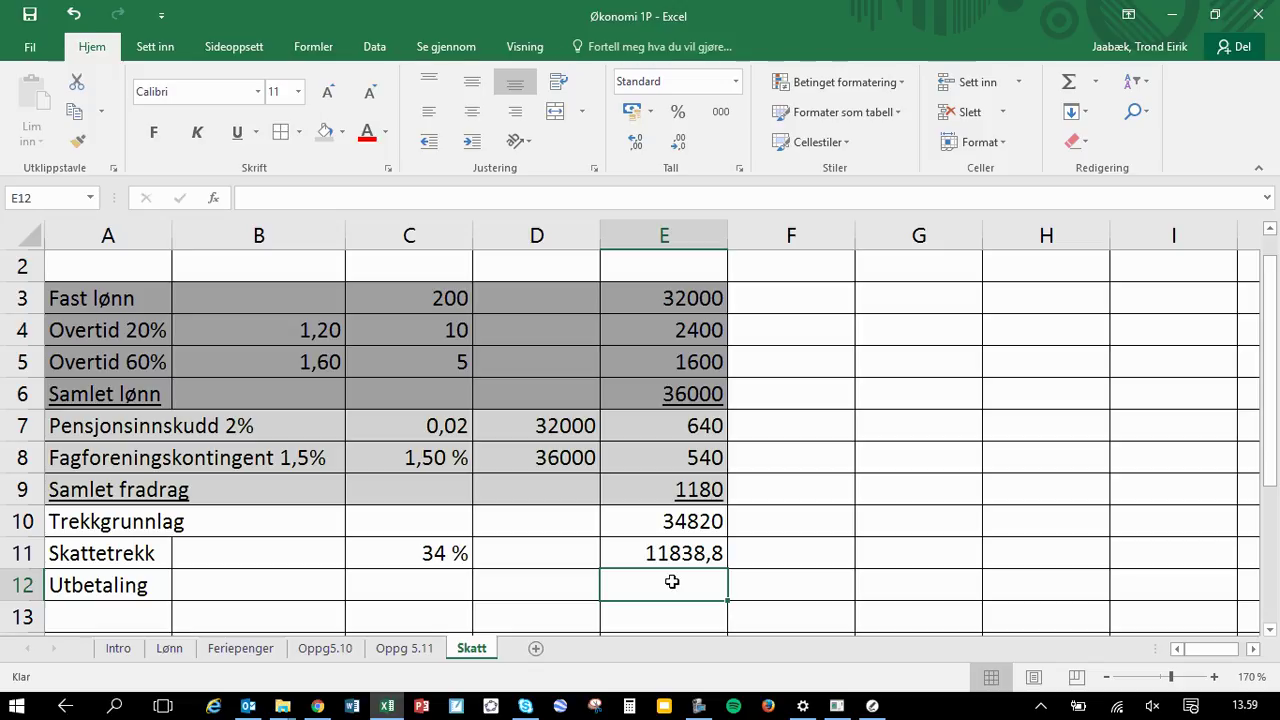
Calculate the net payout in the Utbetaling cell E12 by subtracting the tax from the tax base with =E10-E11
text(=)
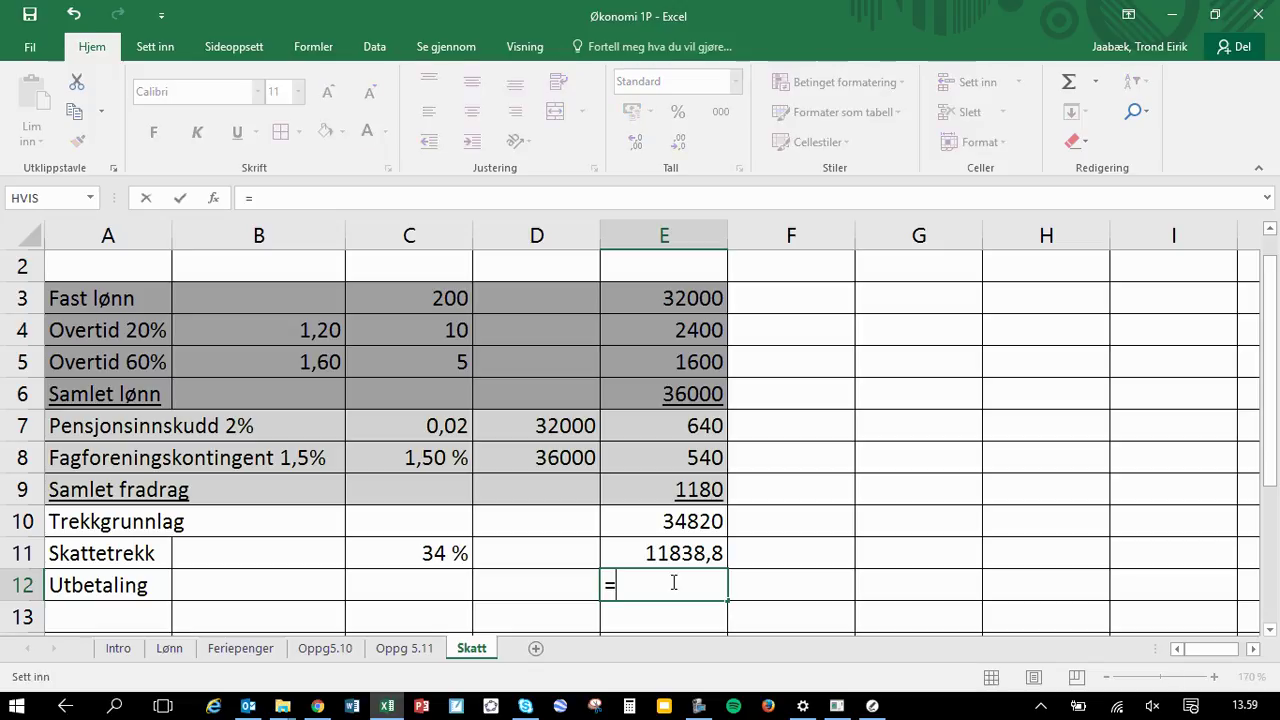
click(684, 521)
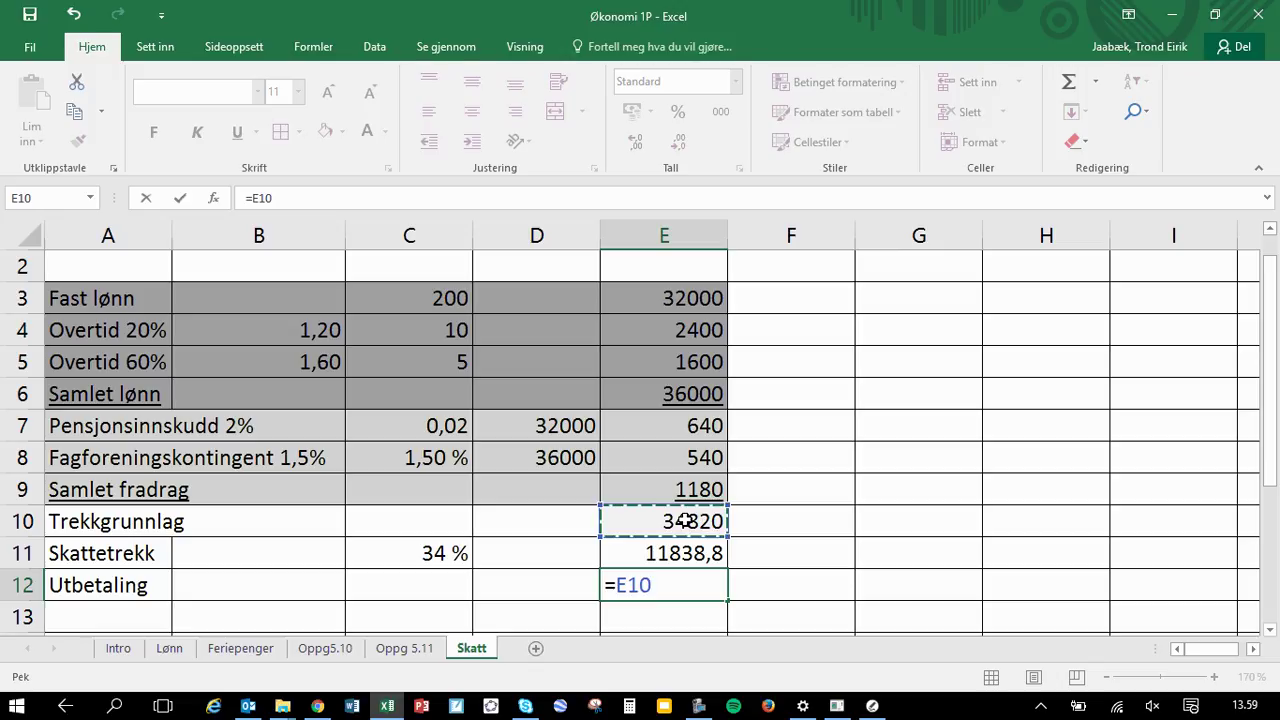
text(-)
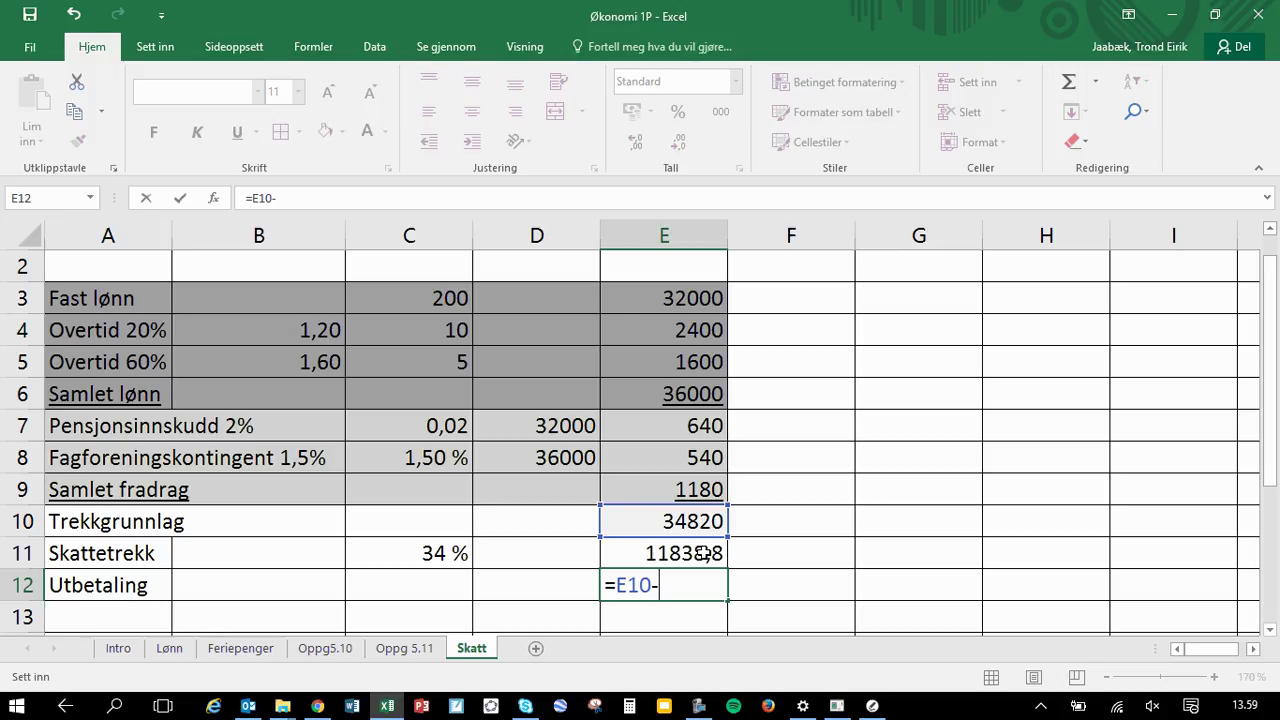
click(705, 553)
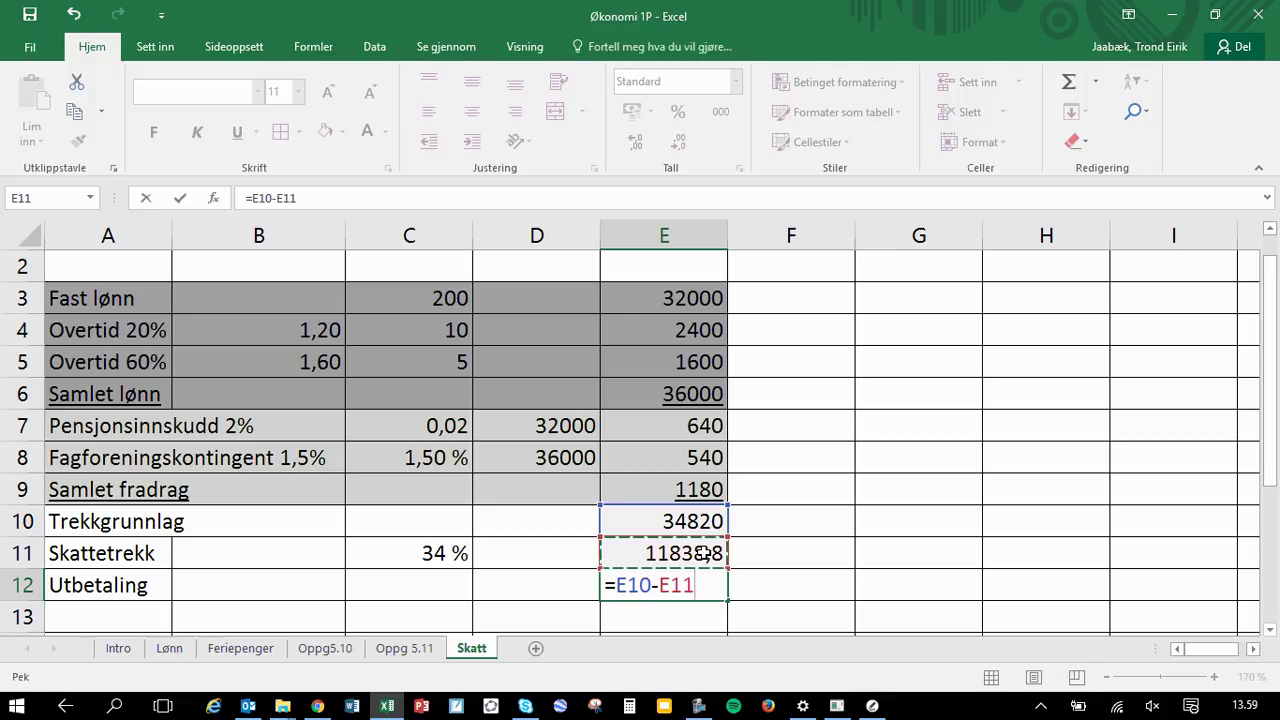
key(Return)
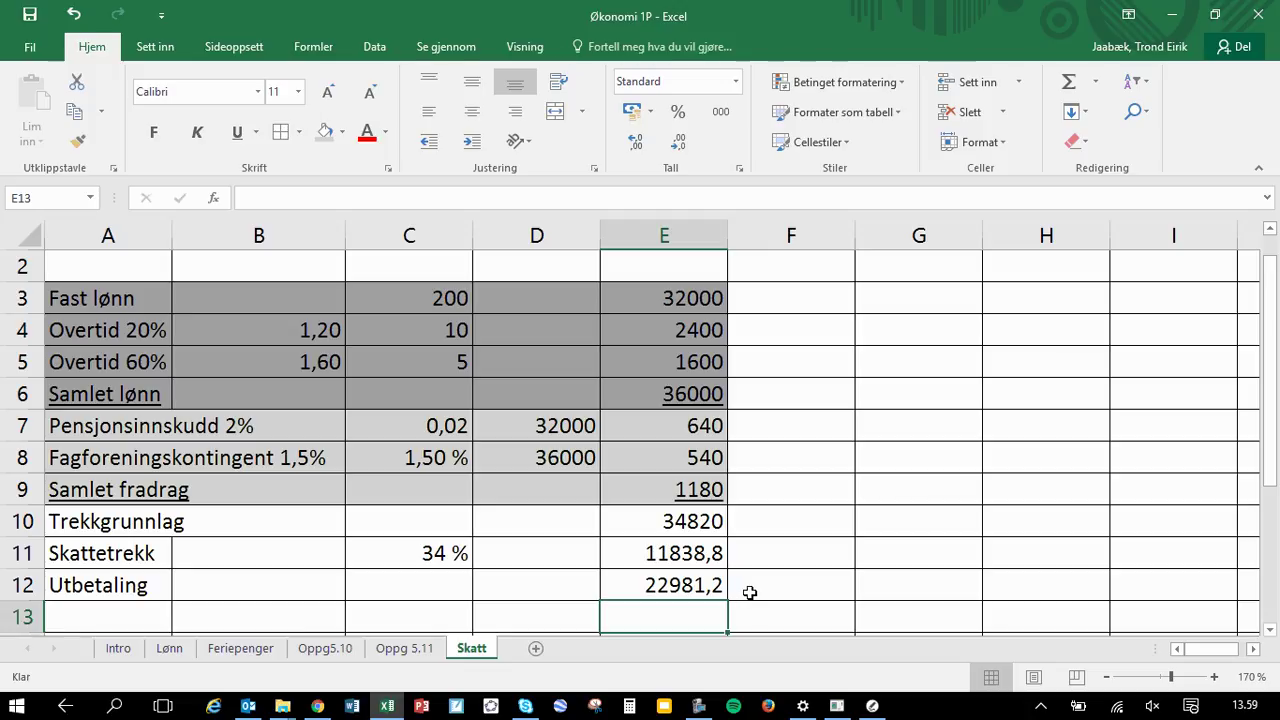
click(709, 581)
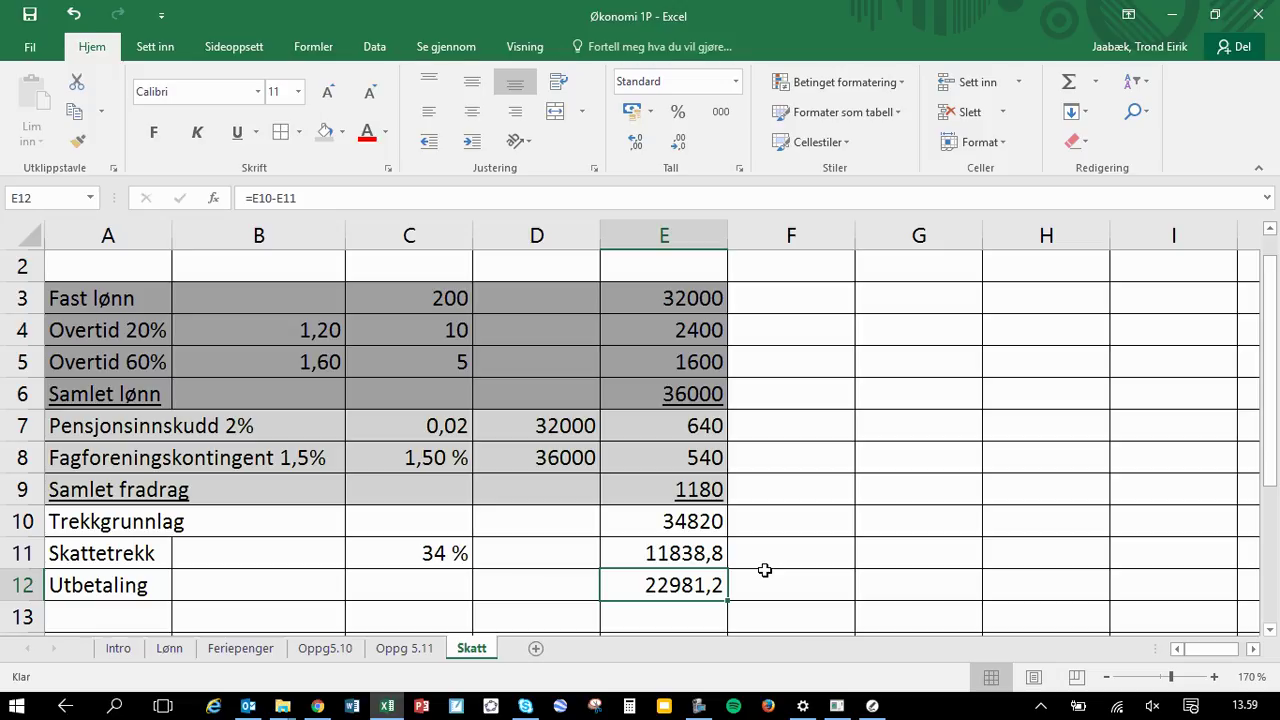
Re-enter the tax base formula =E6-E9 in the Trekkgrunnlag cell E10
click(705, 521)
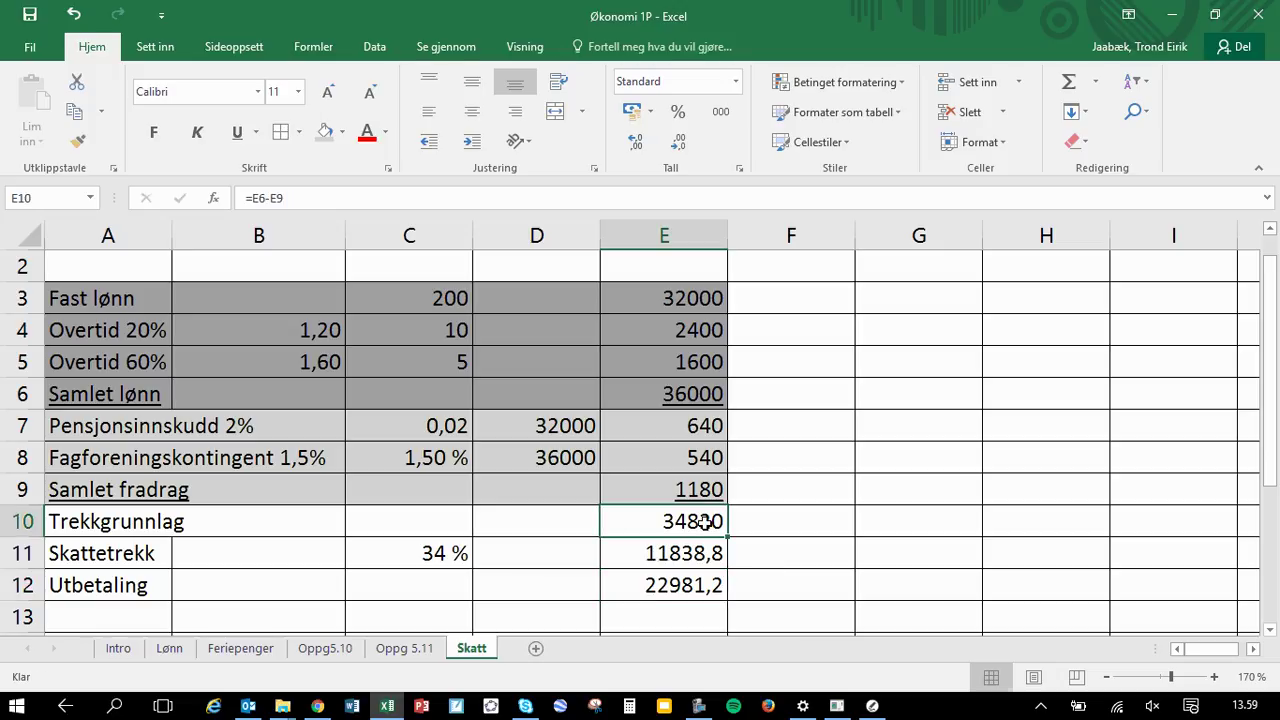
text(=)
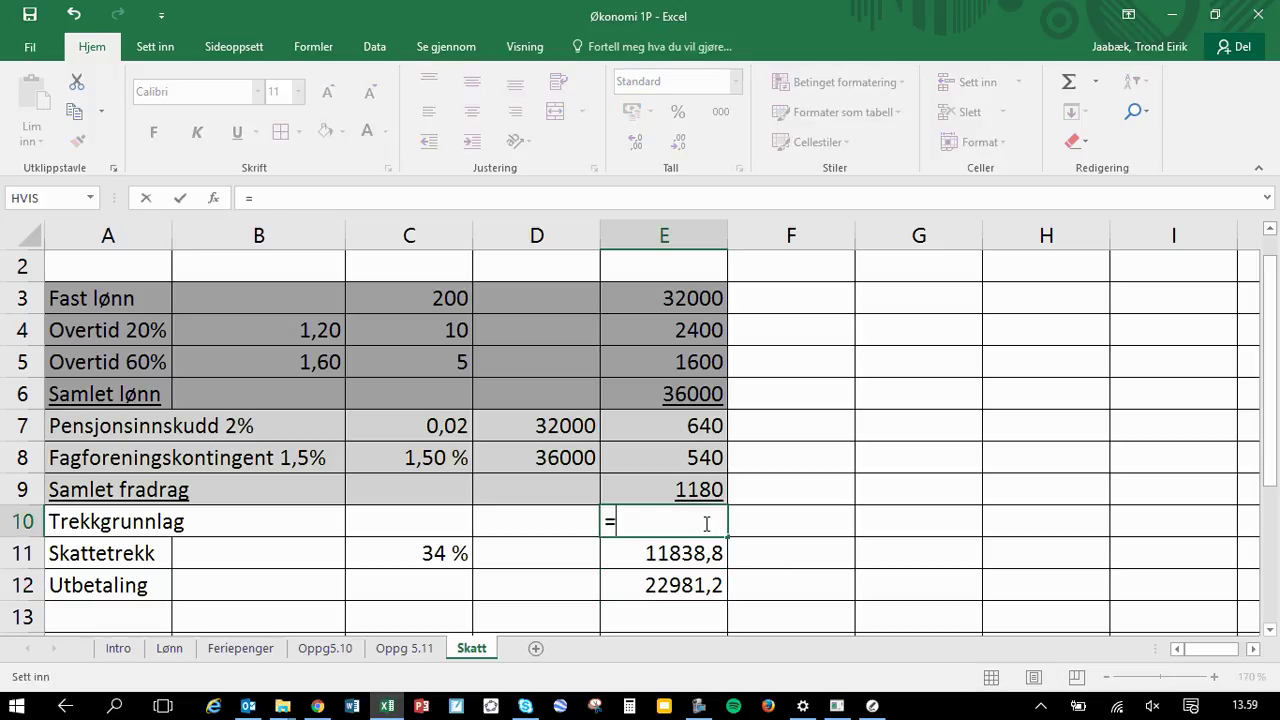
click(692, 398)
text(-)
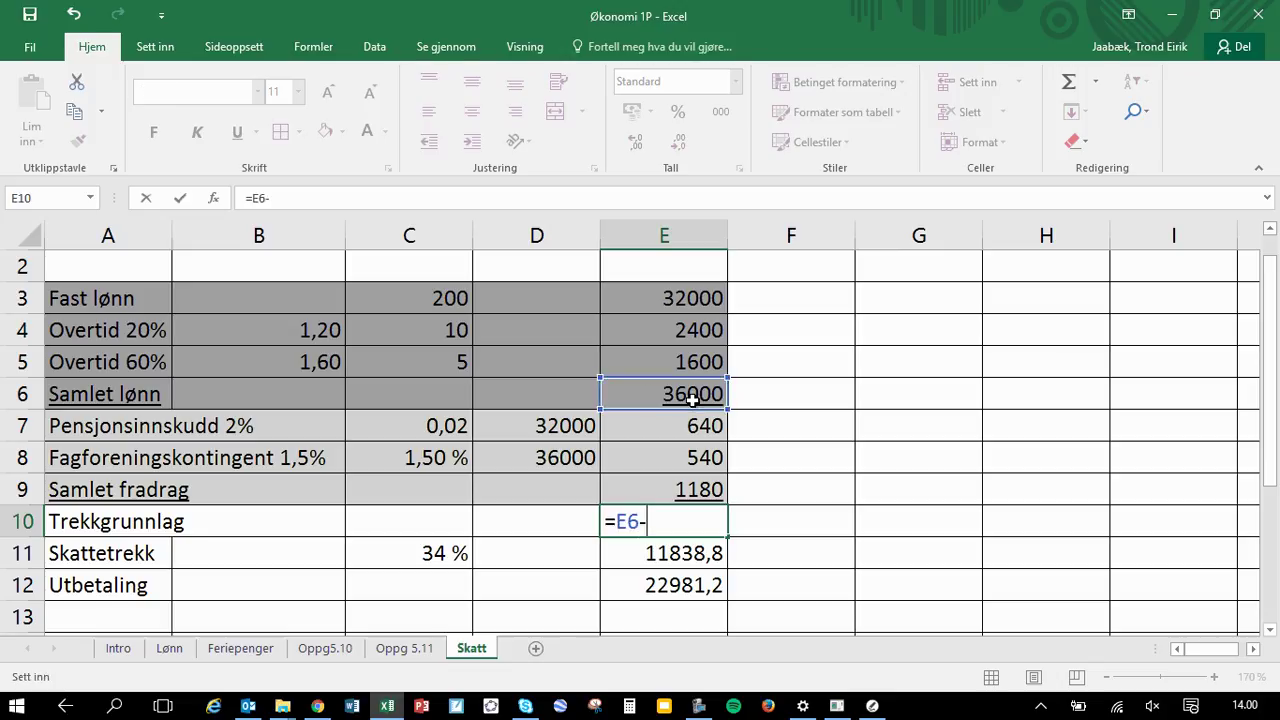
click(697, 485)
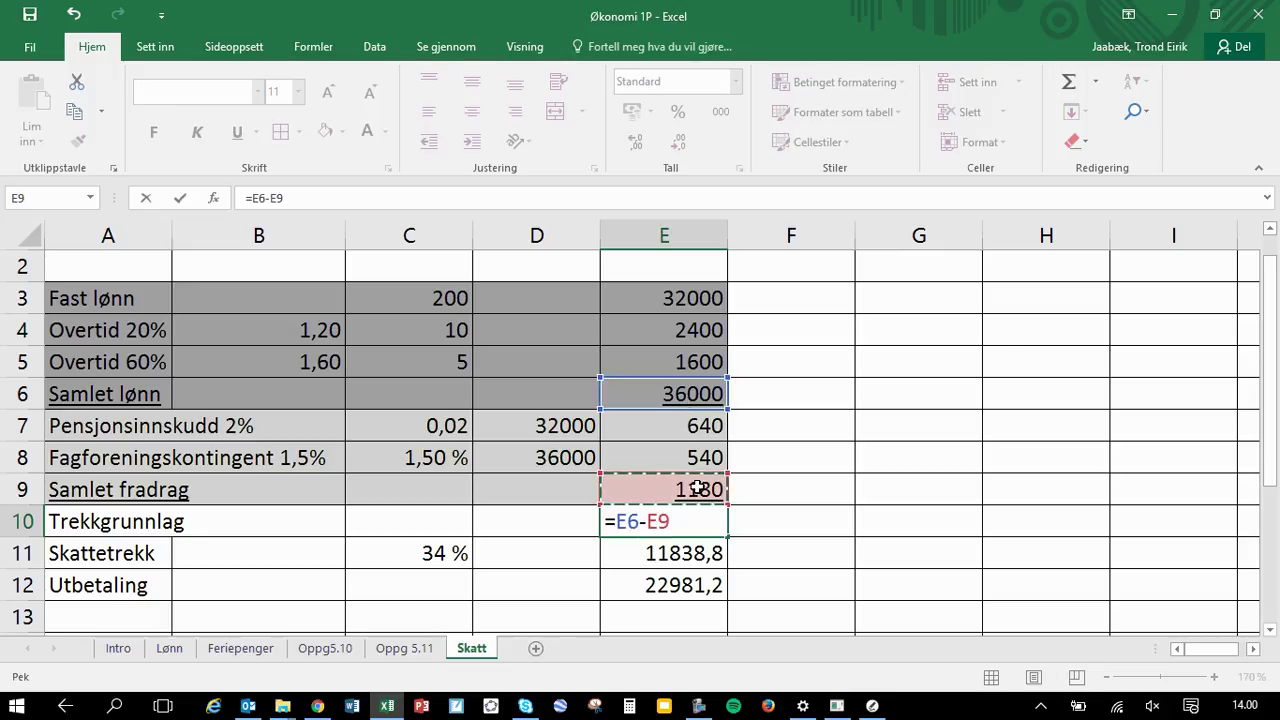
key(Return)
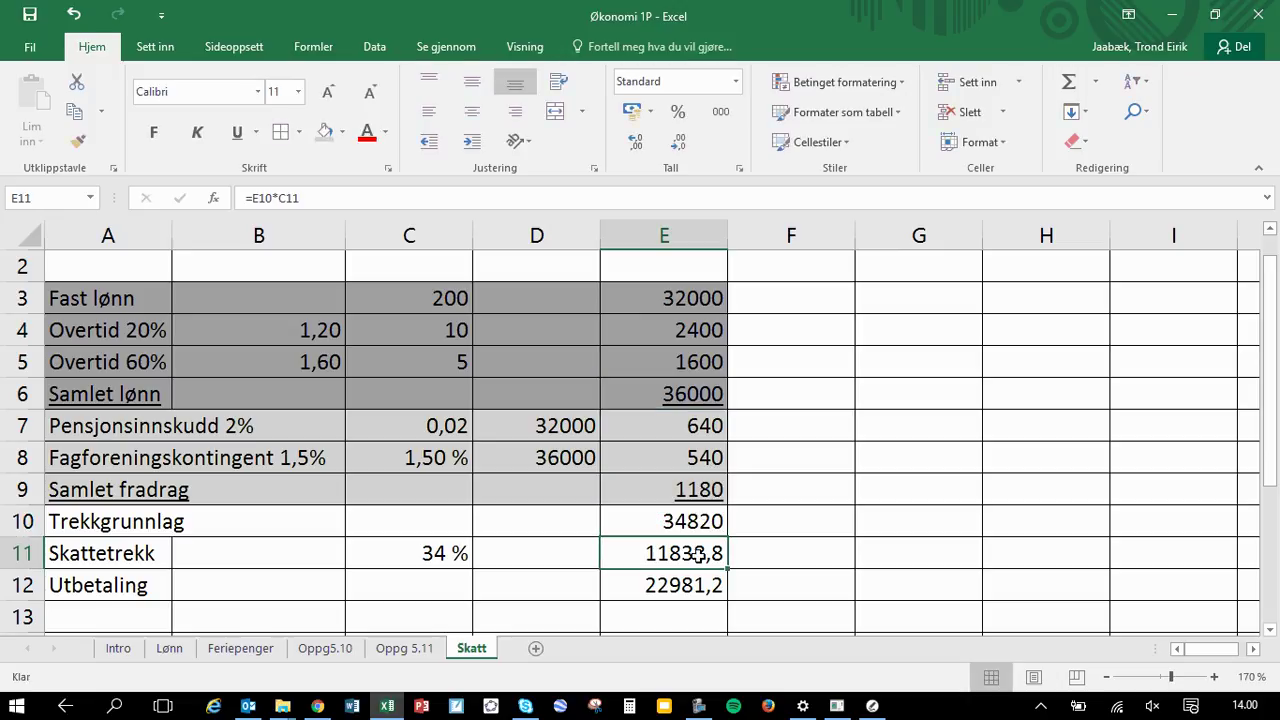
Re-enter the tax formula =E10*C11 in the Skattetrekk cell E11
text(=)
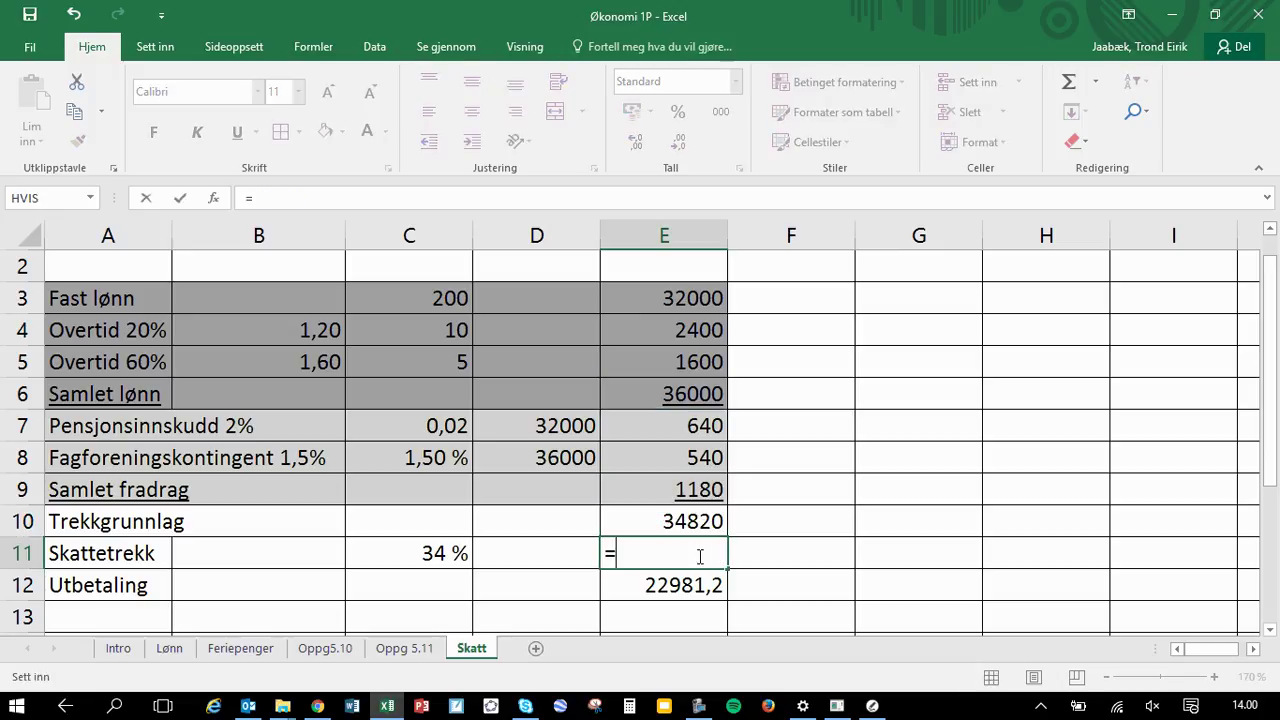
click(672, 521)
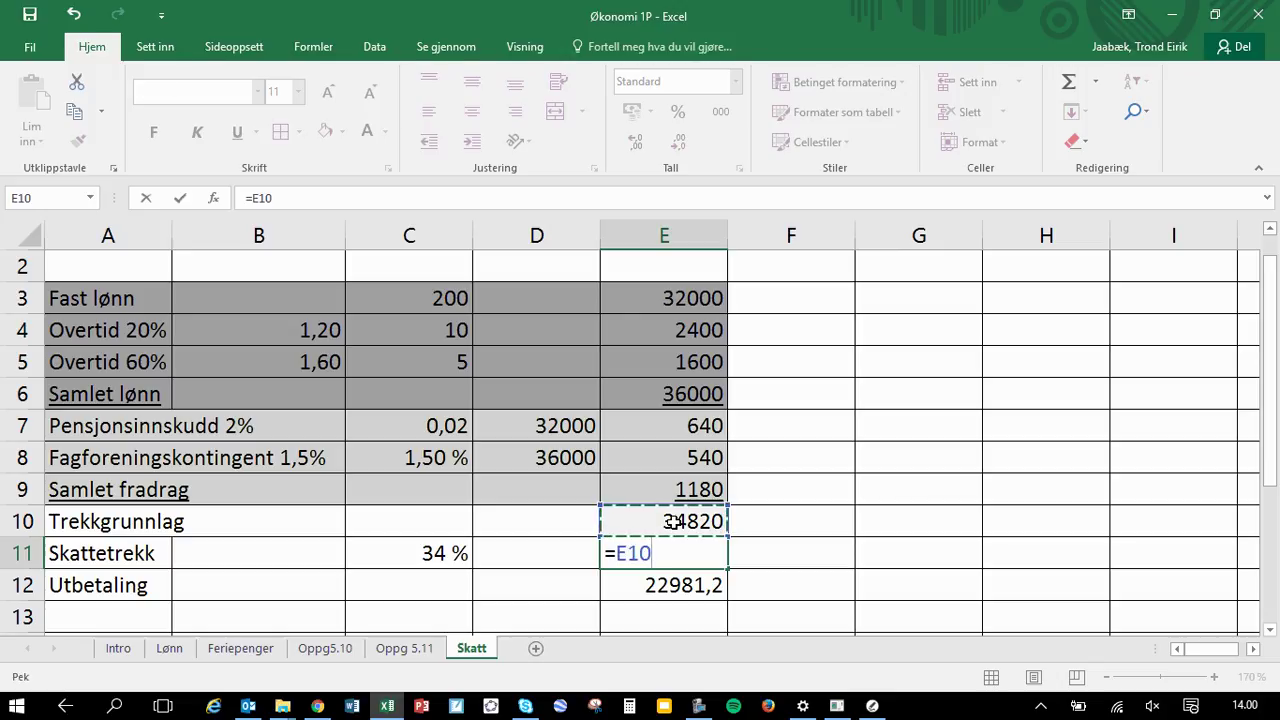
text(*)
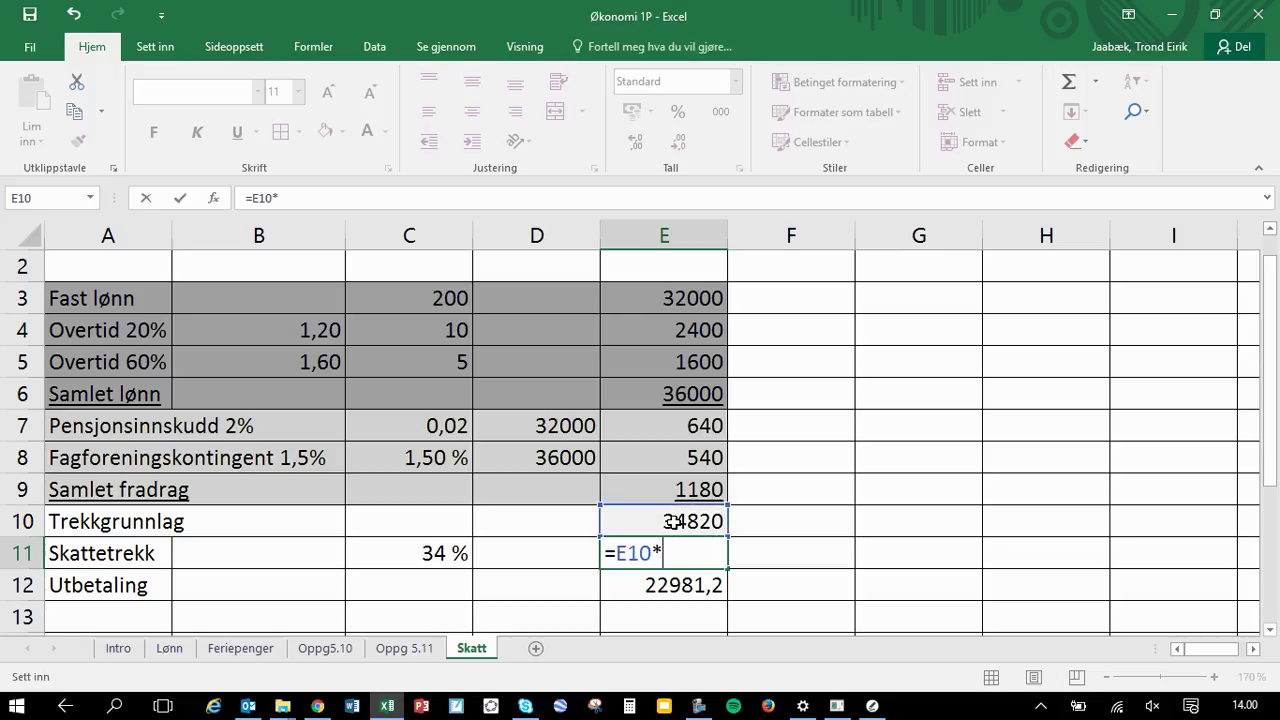
click(442, 558)
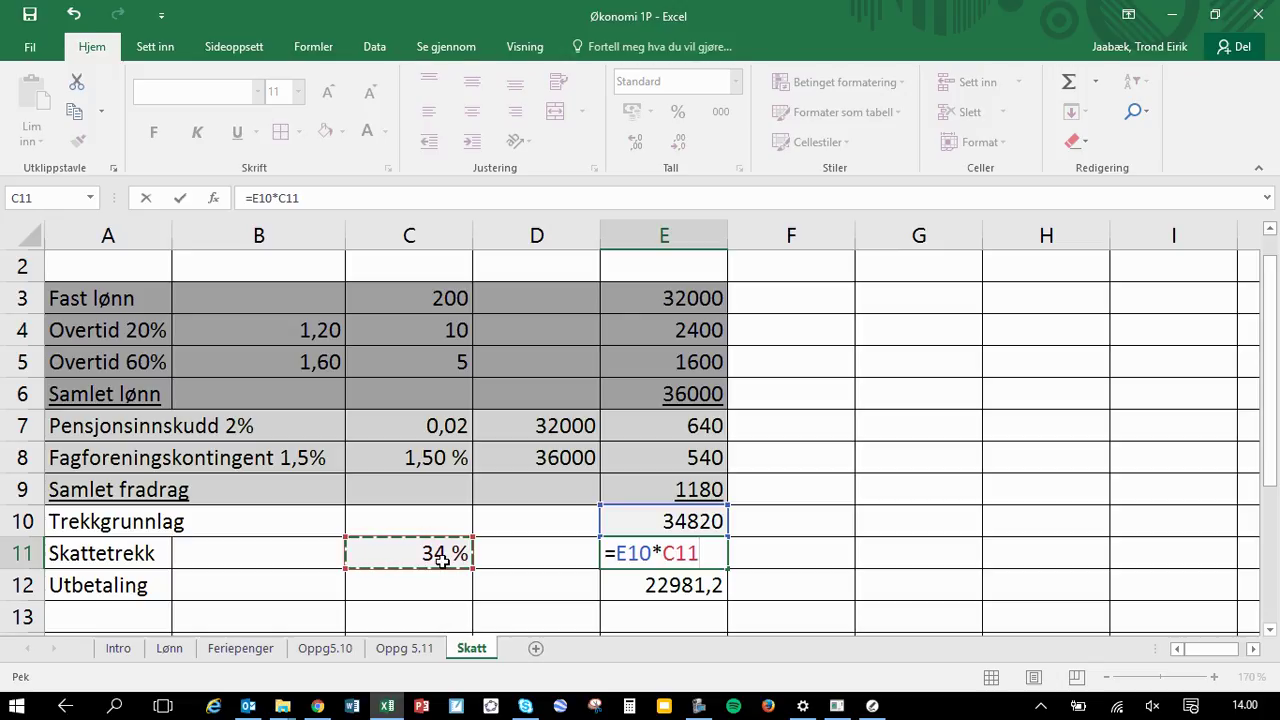
key(ctrl+Return)
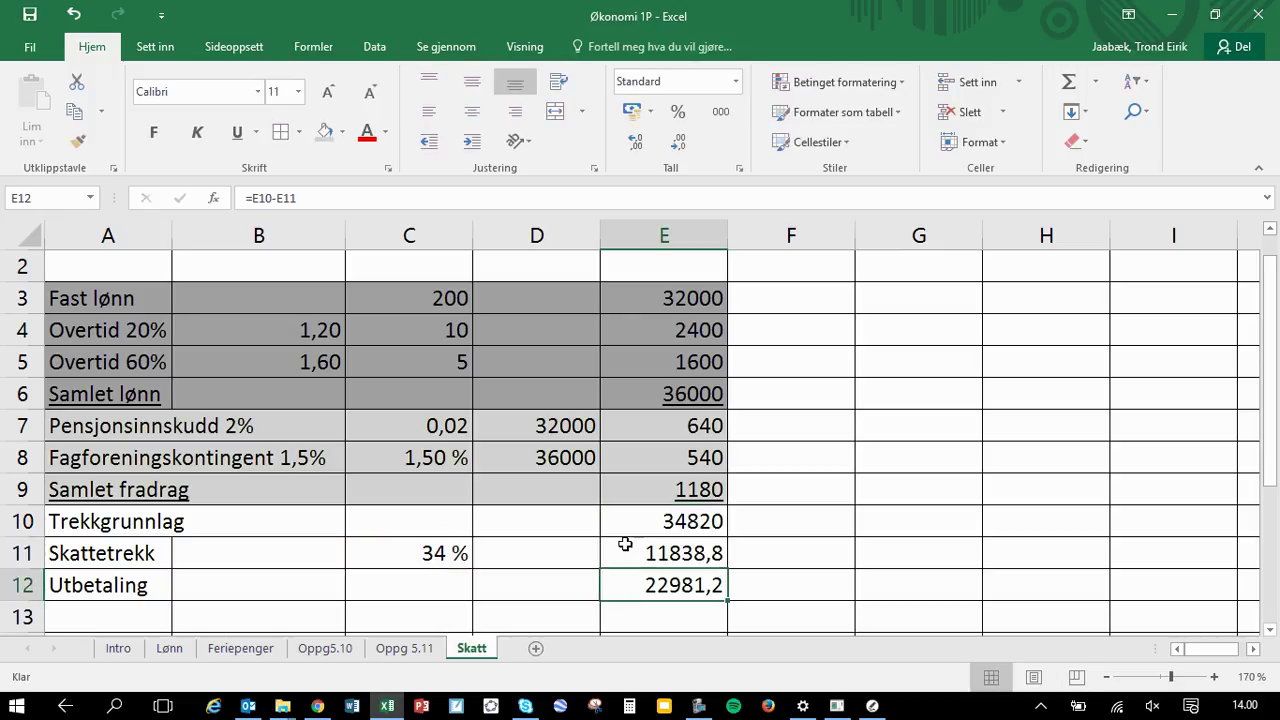
click(677, 578)
scroll(666, 592, down, 1)
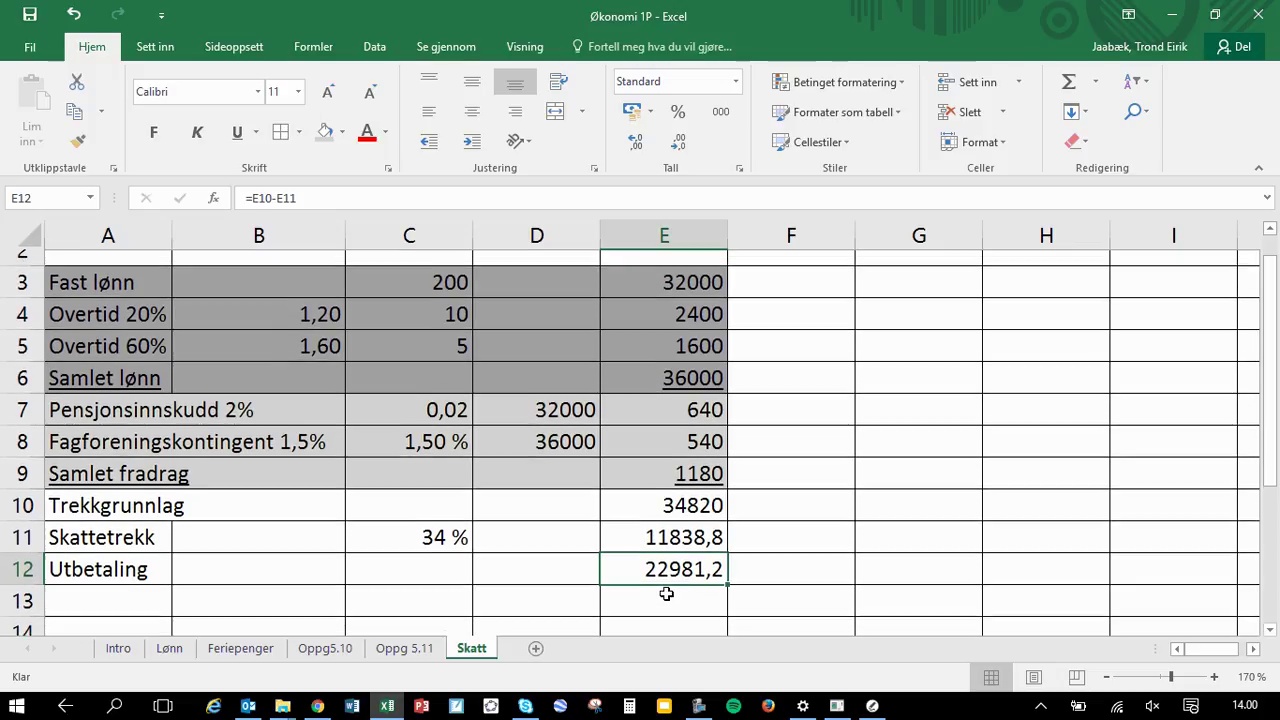
scroll(666, 592, up, 1)
scroll(664, 591, down, 1)
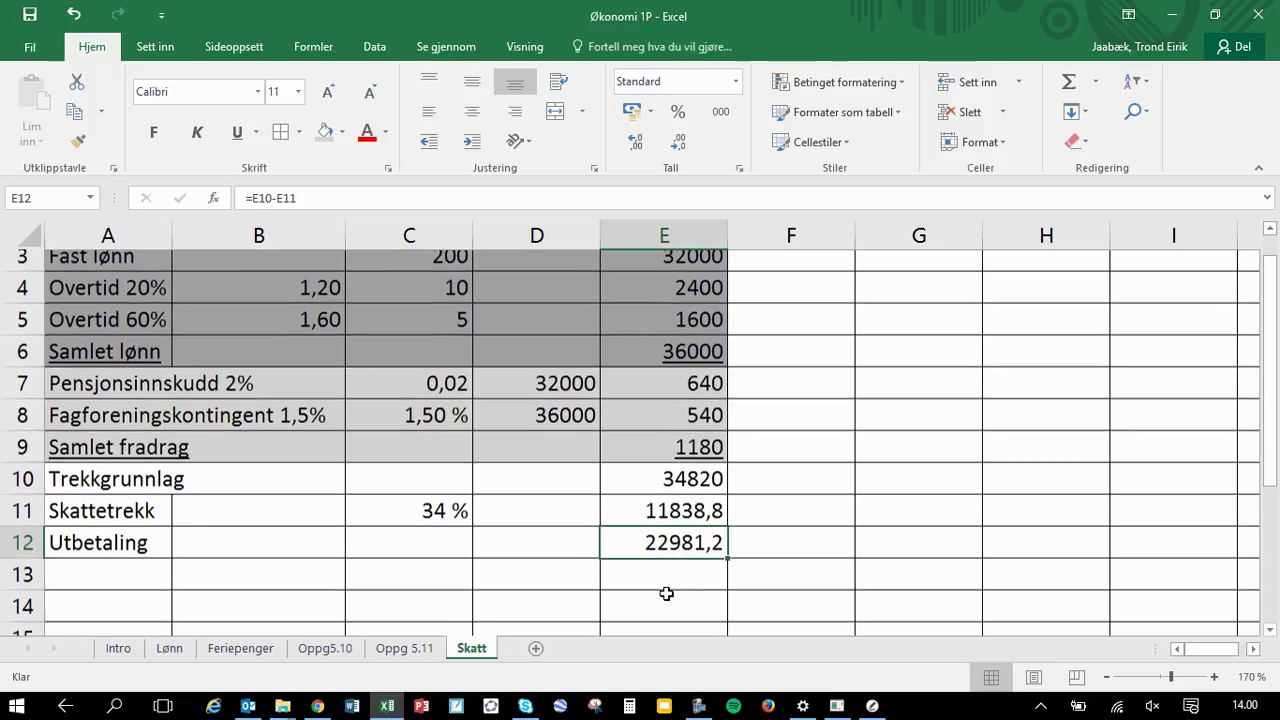
Re-enter the net payout formula =E10-E11 in the Utbetaling cell E12
click(103, 610)
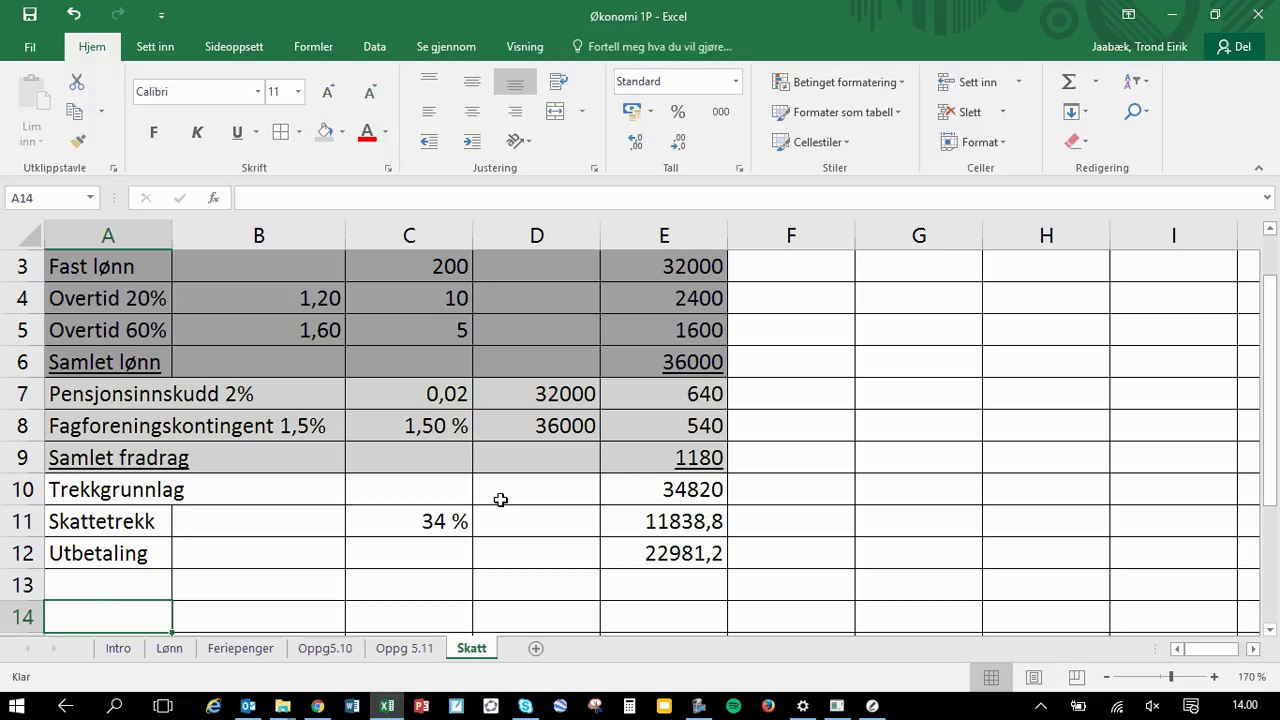
click(676, 552)
text(=)
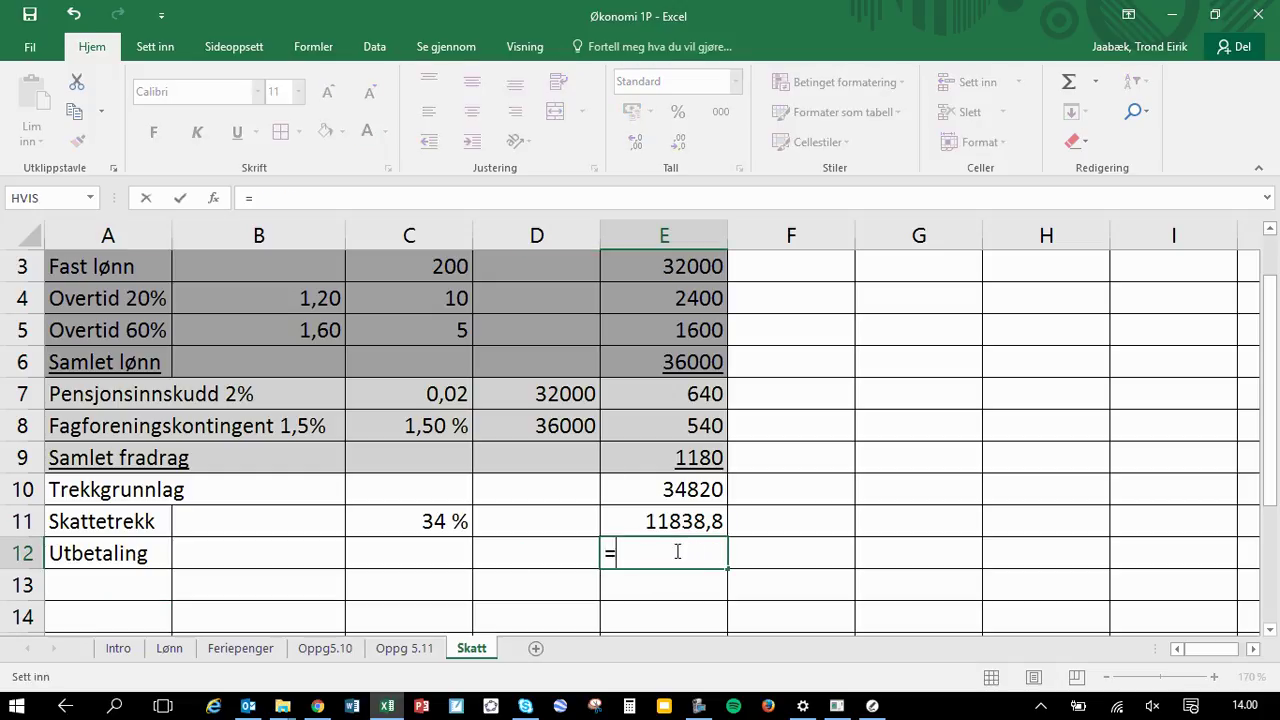
click(690, 492)
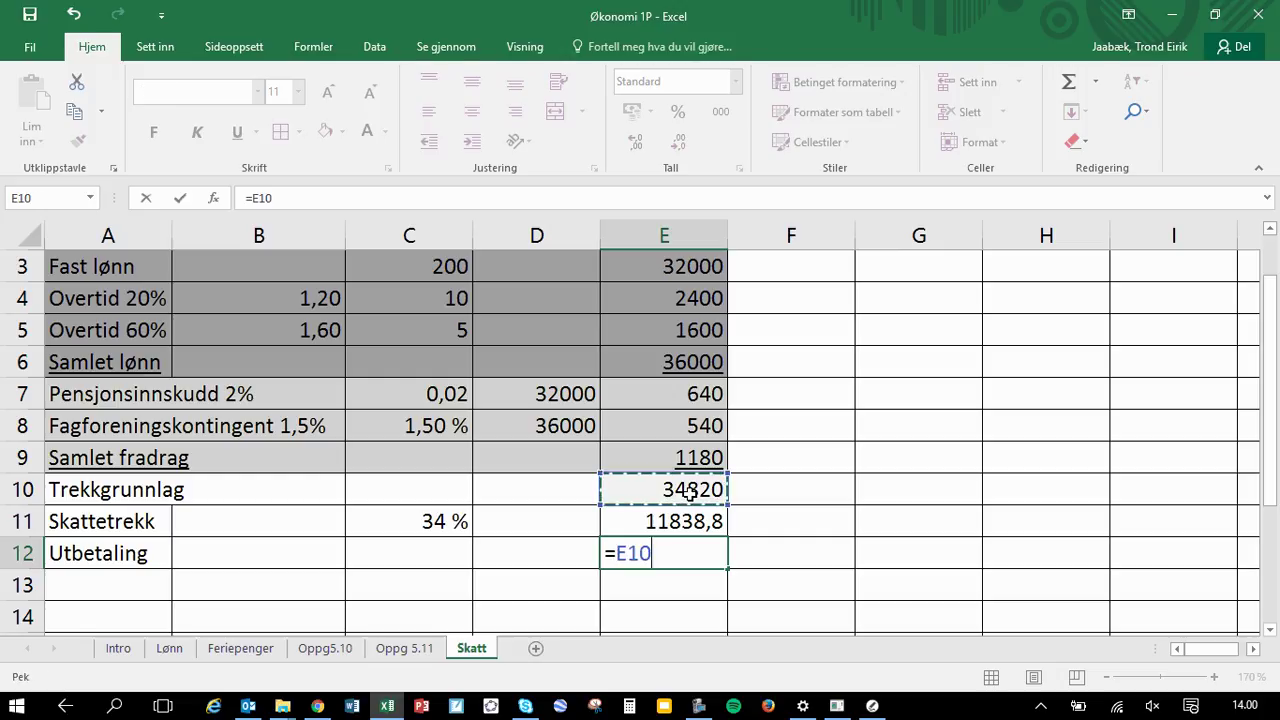
text(-)
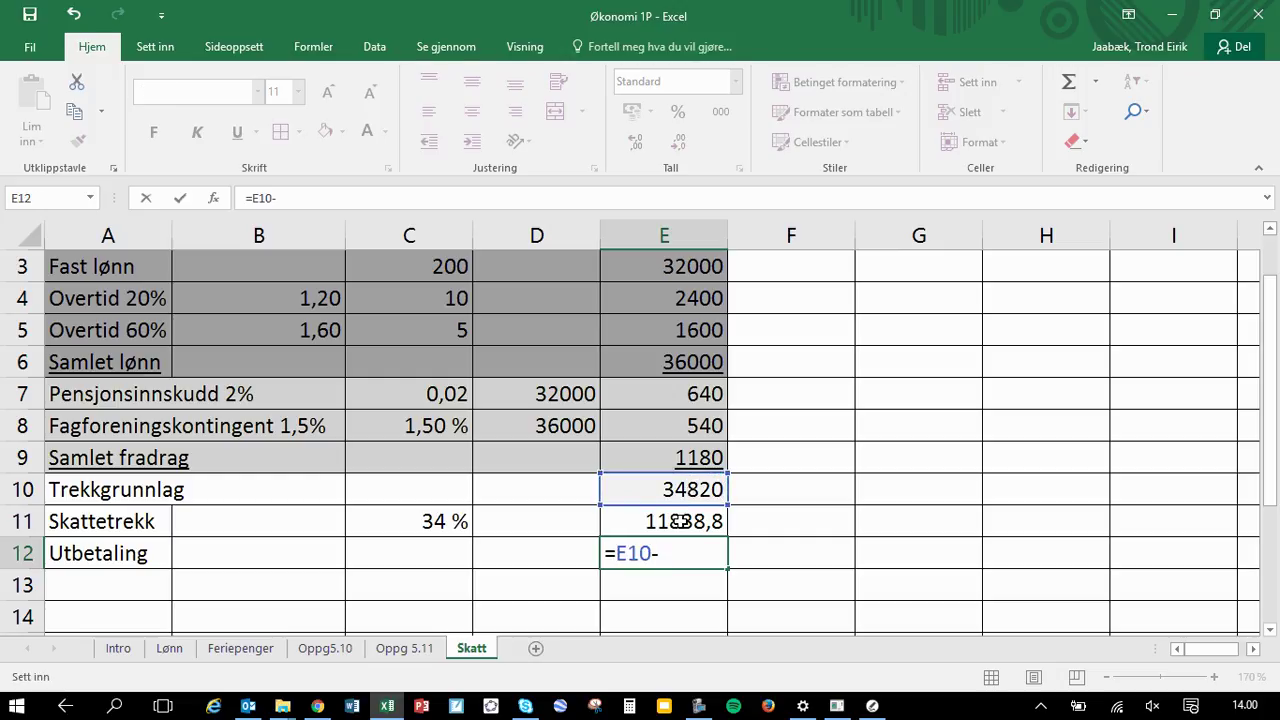
click(679, 521)
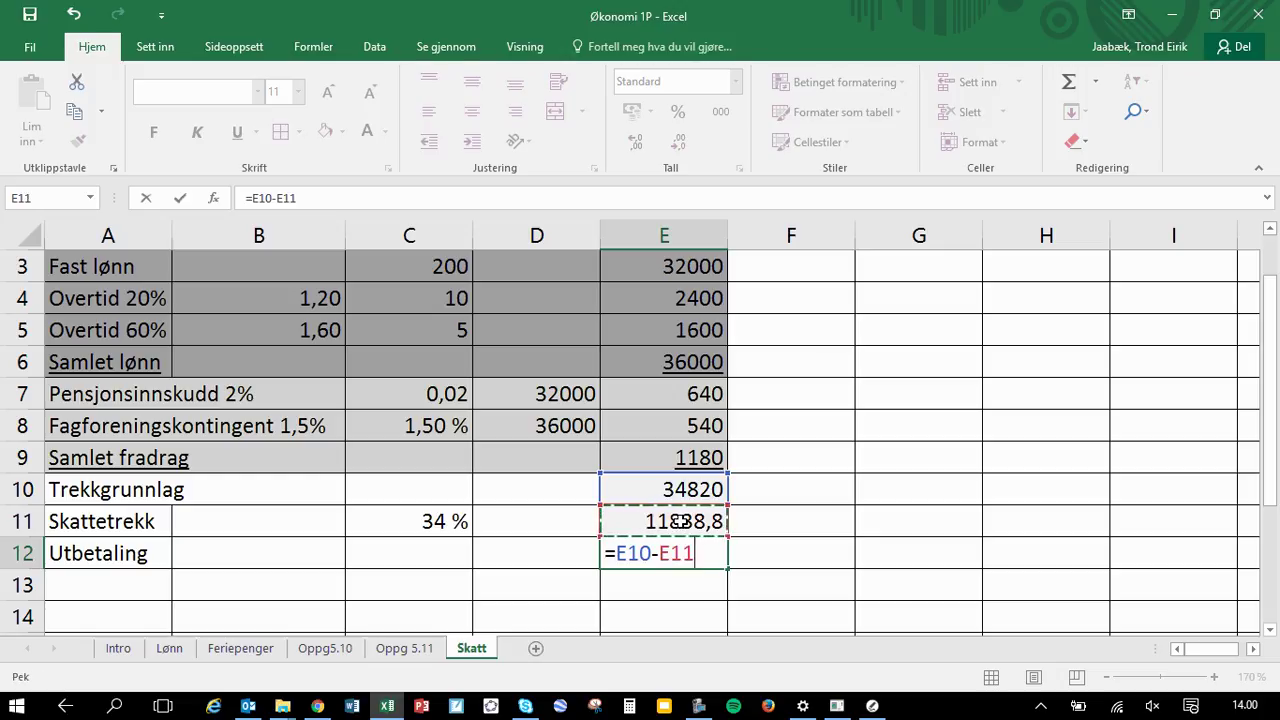
key(Return)
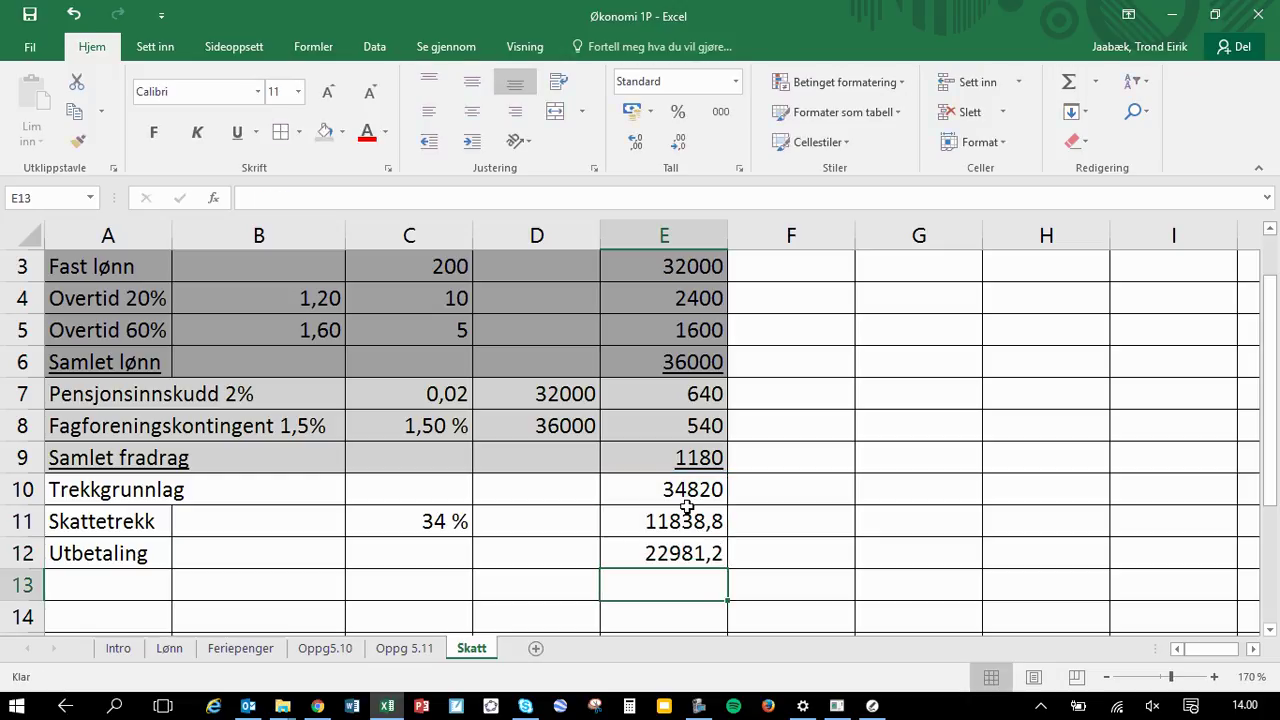
Review the total pay, deductions, tax base and net payout cells in column E and their formulas
click(690, 485)
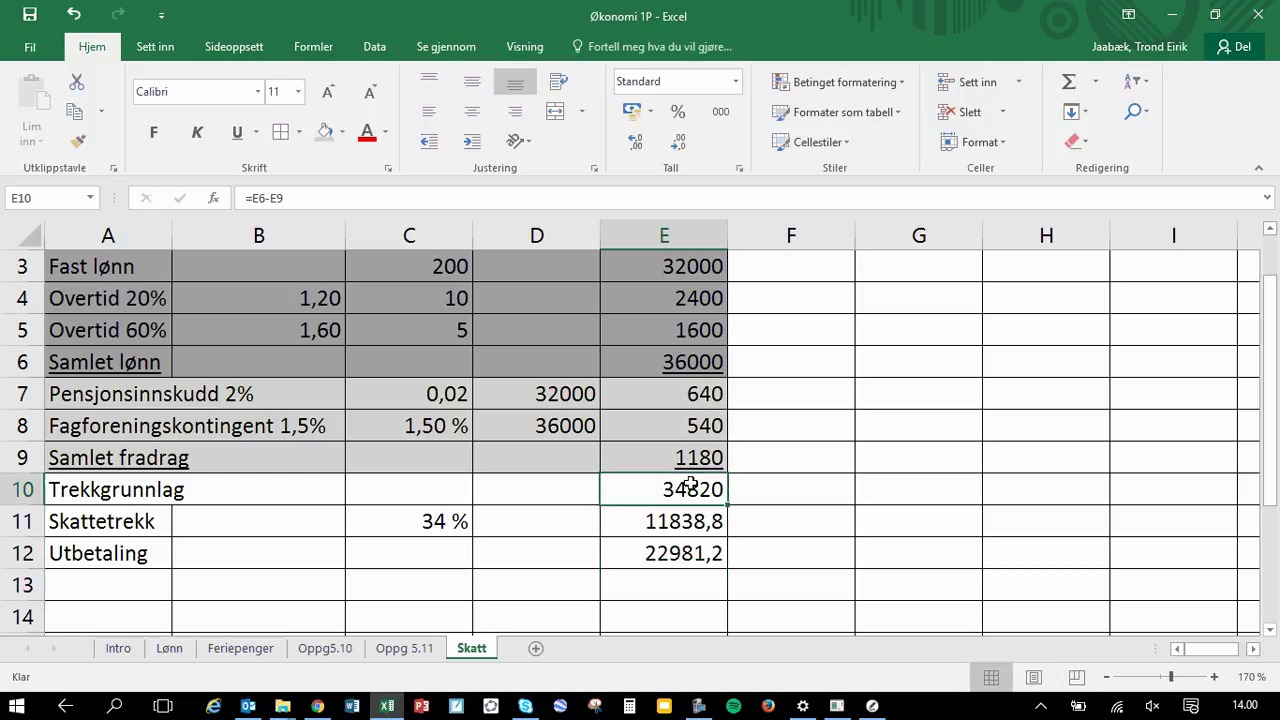
click(685, 365)
click(685, 490)
drag(683, 458, 677, 391)
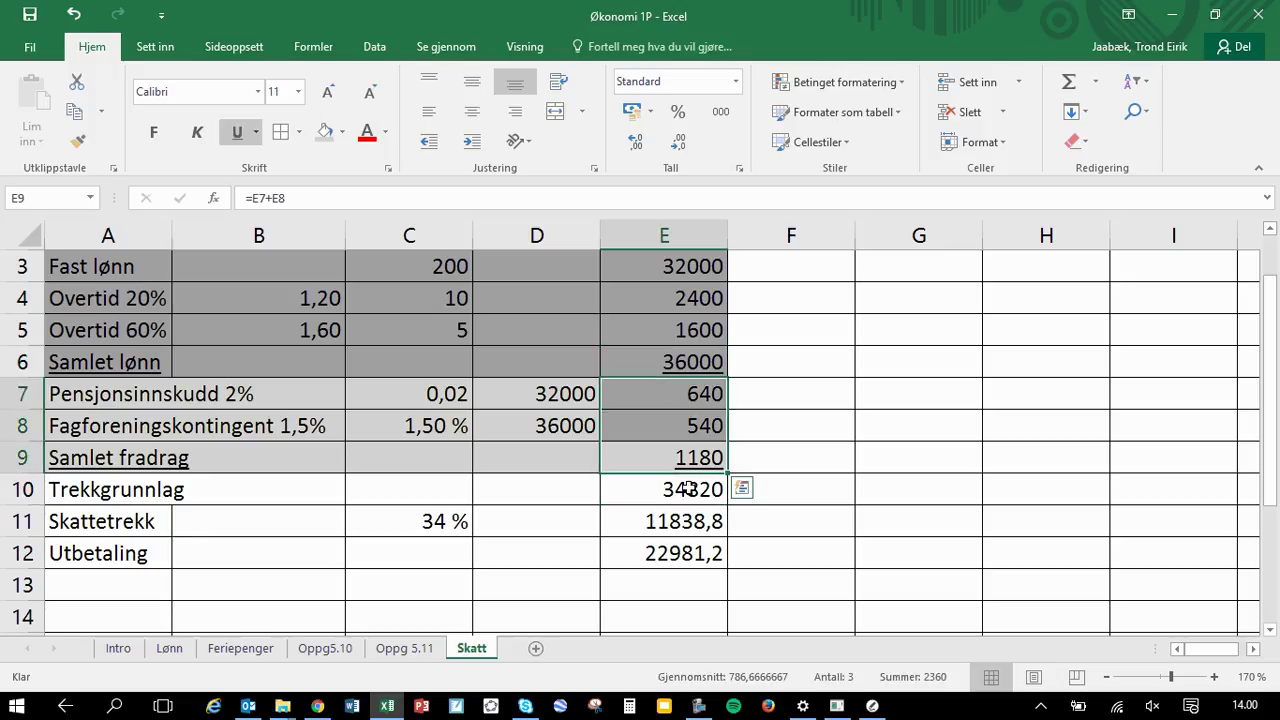
click(700, 487)
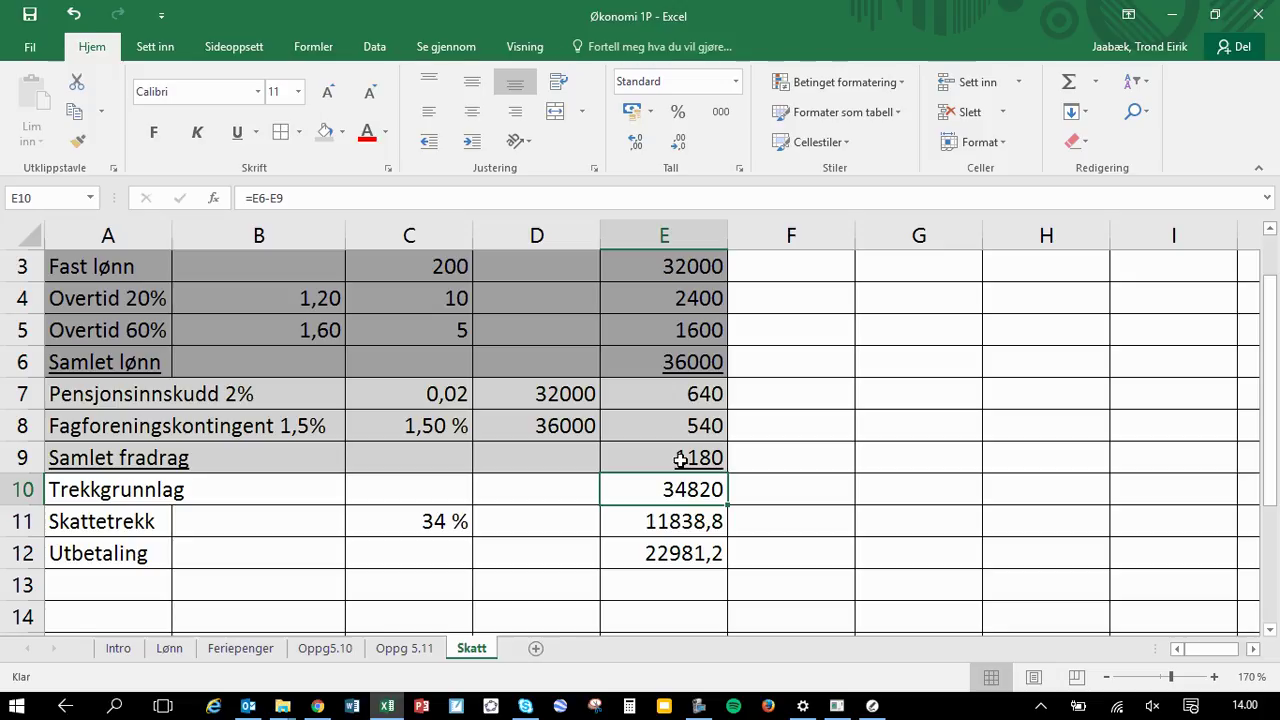
click(665, 553)
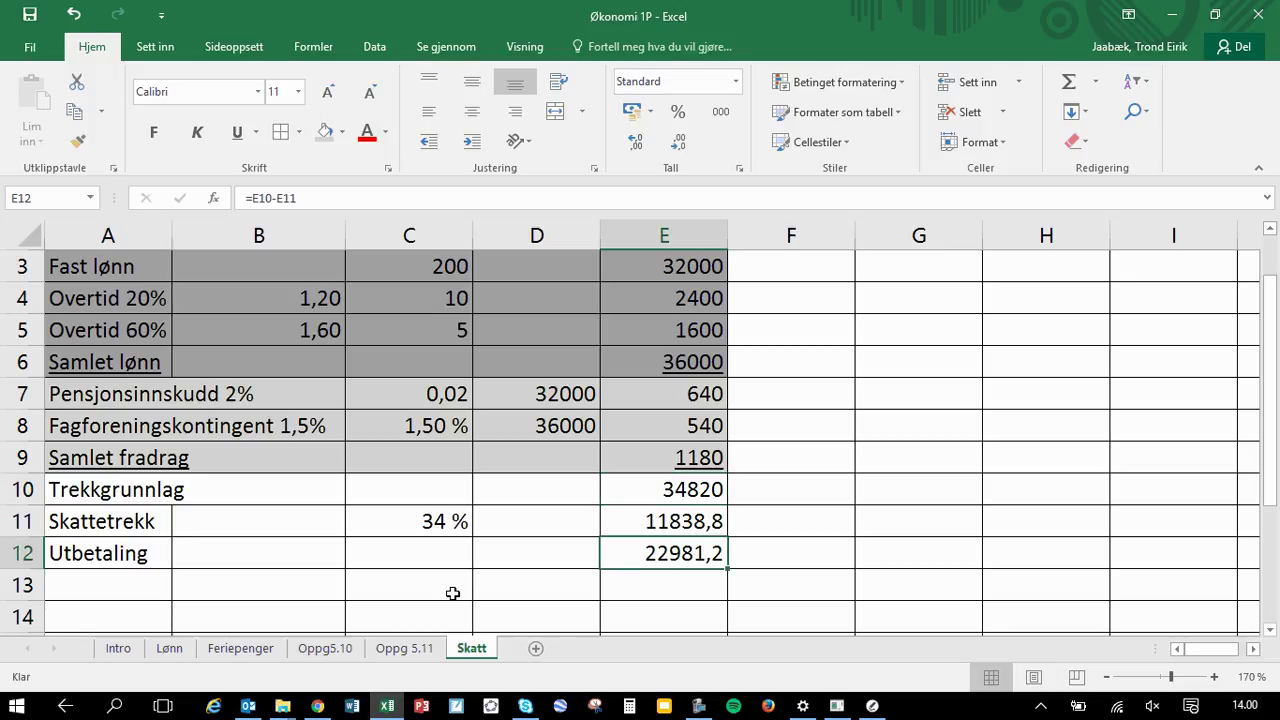
Write the answer in cell A14 as the employee's full name followed by "får utbetalt 22981kr"
click(150, 616)
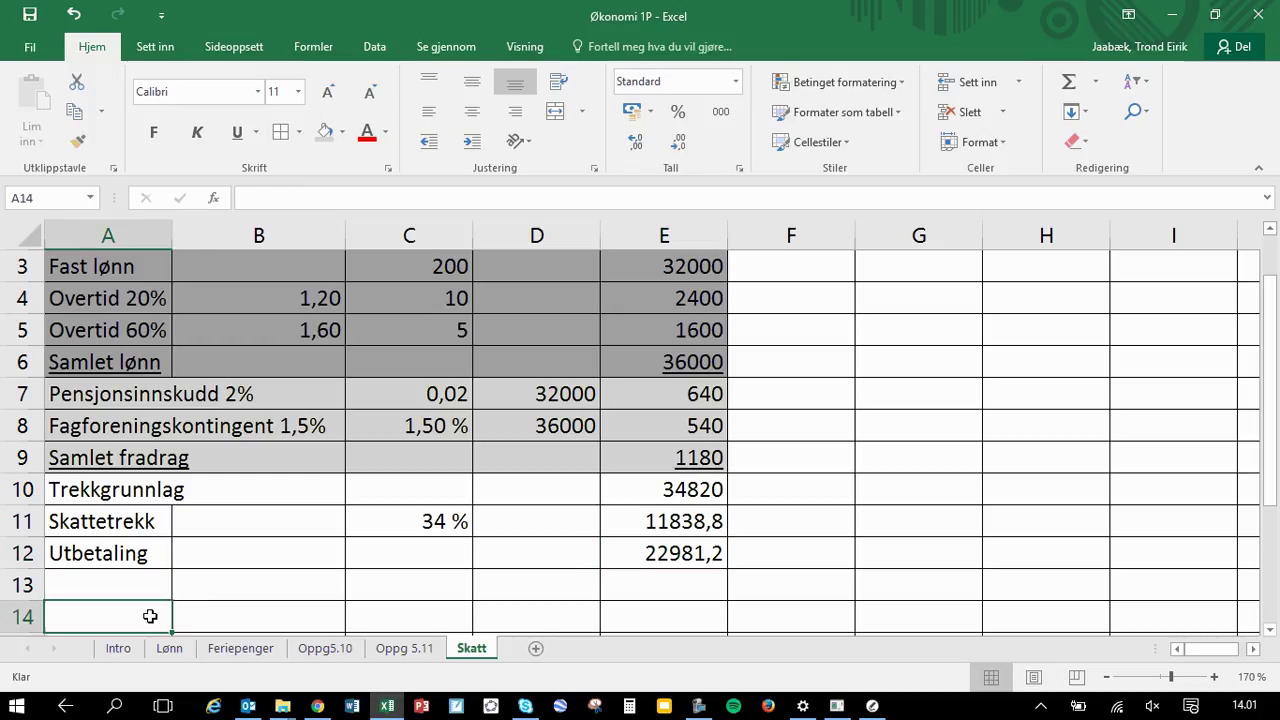
text(Berit B)
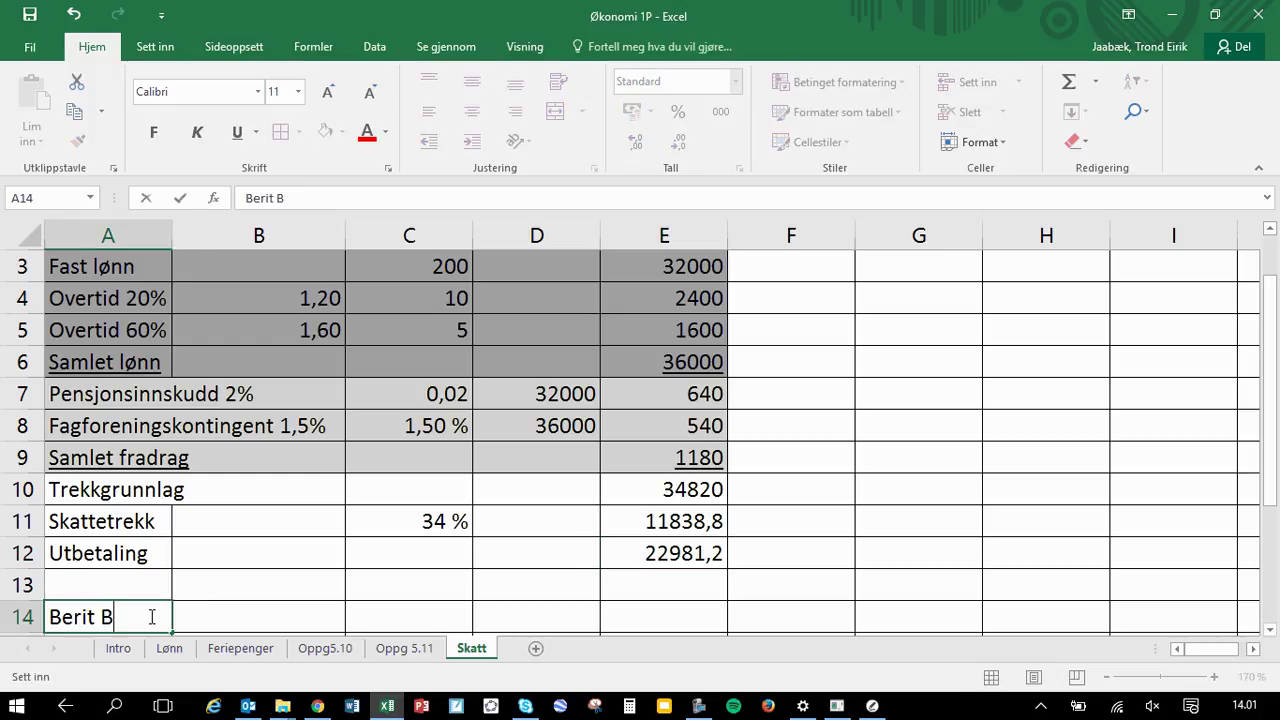
text(erre Blakk )
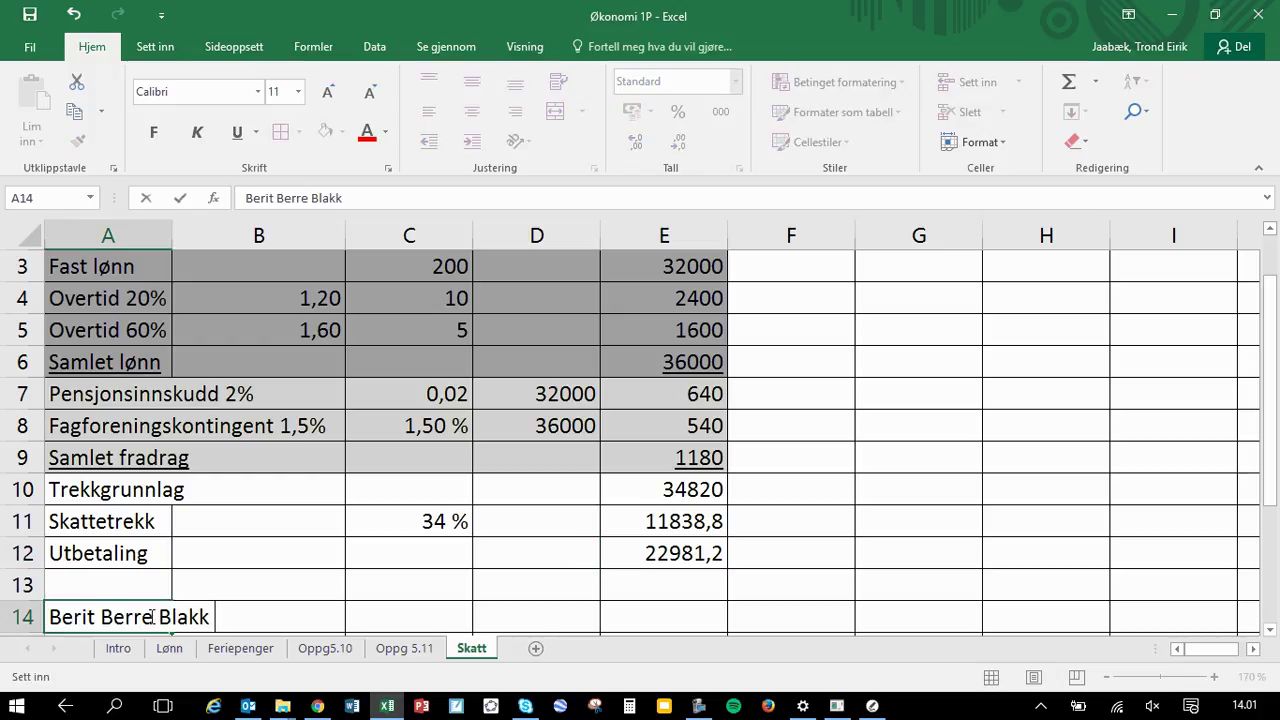
text(får utbe)
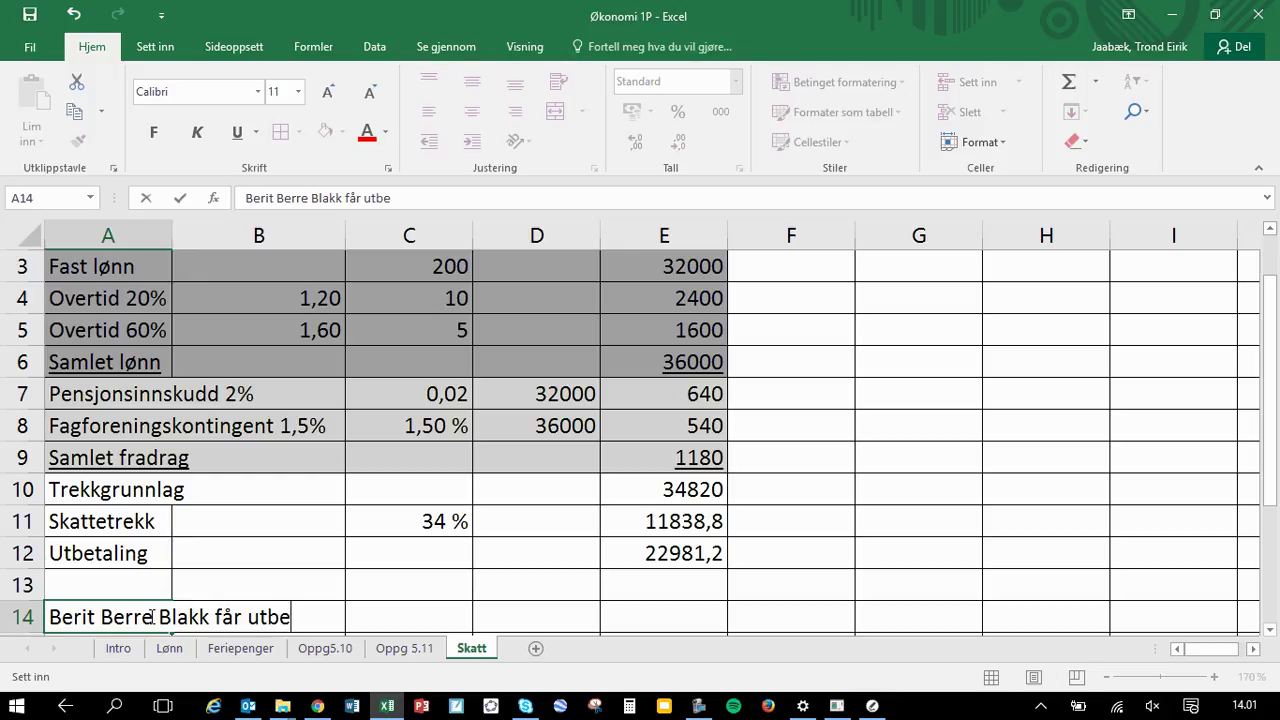
text(talt 22981)
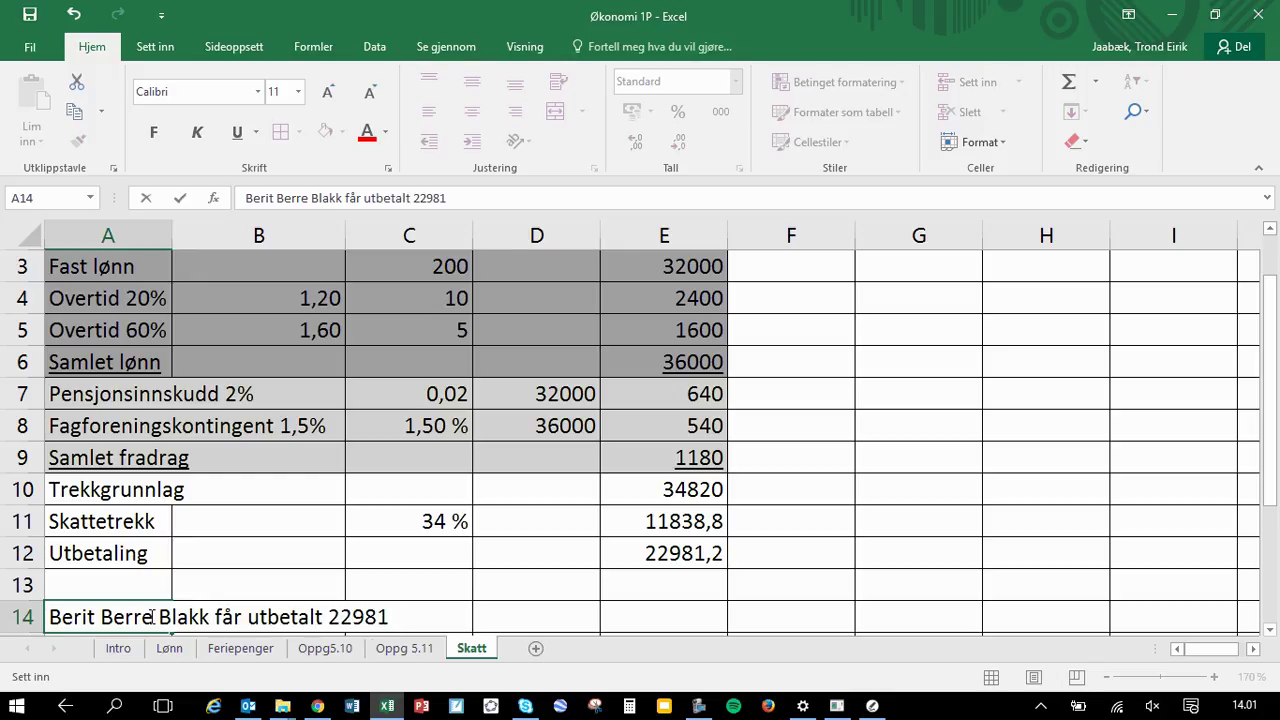
text(kr)
click(697, 706)
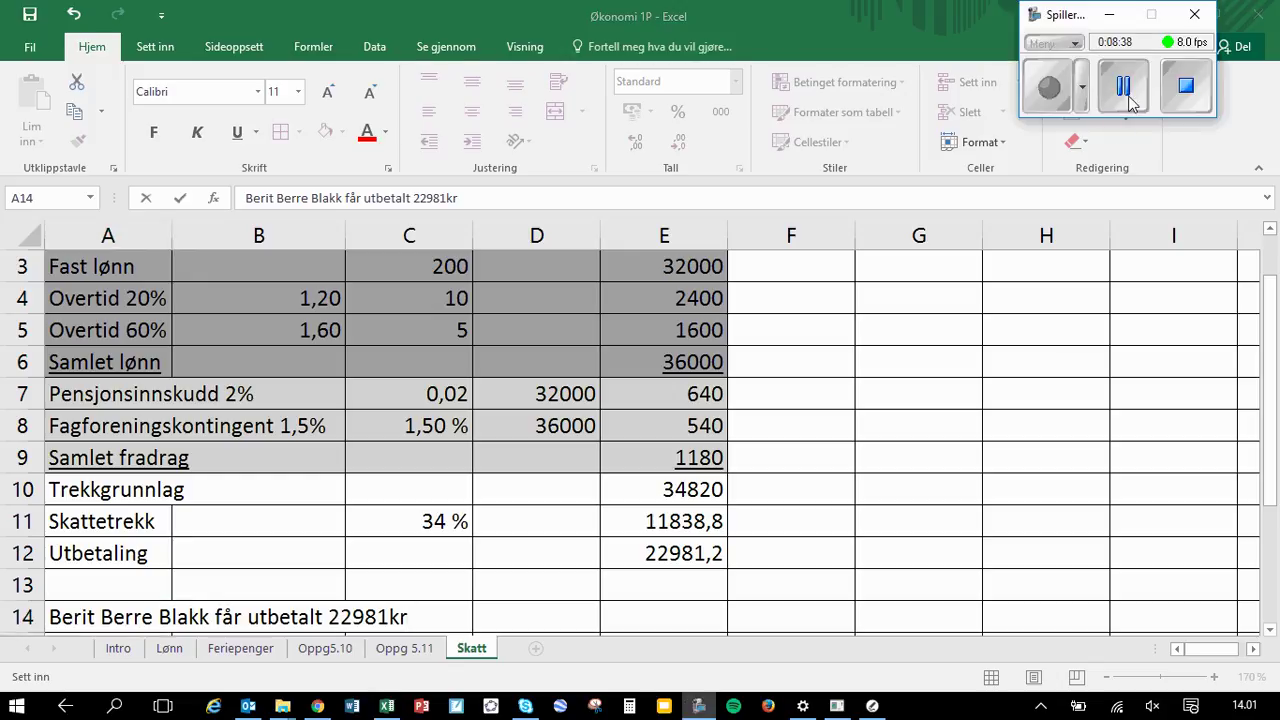